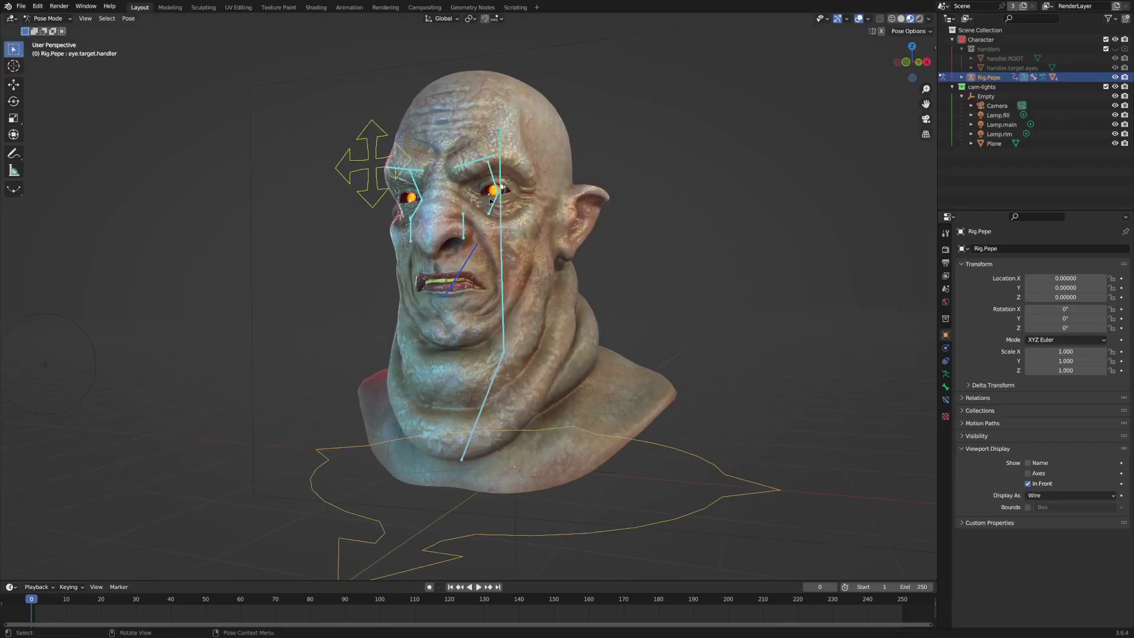
- Orbit around the ogre's head to view it from the side and front
middle_click_drag(584, 211, 505, 206)
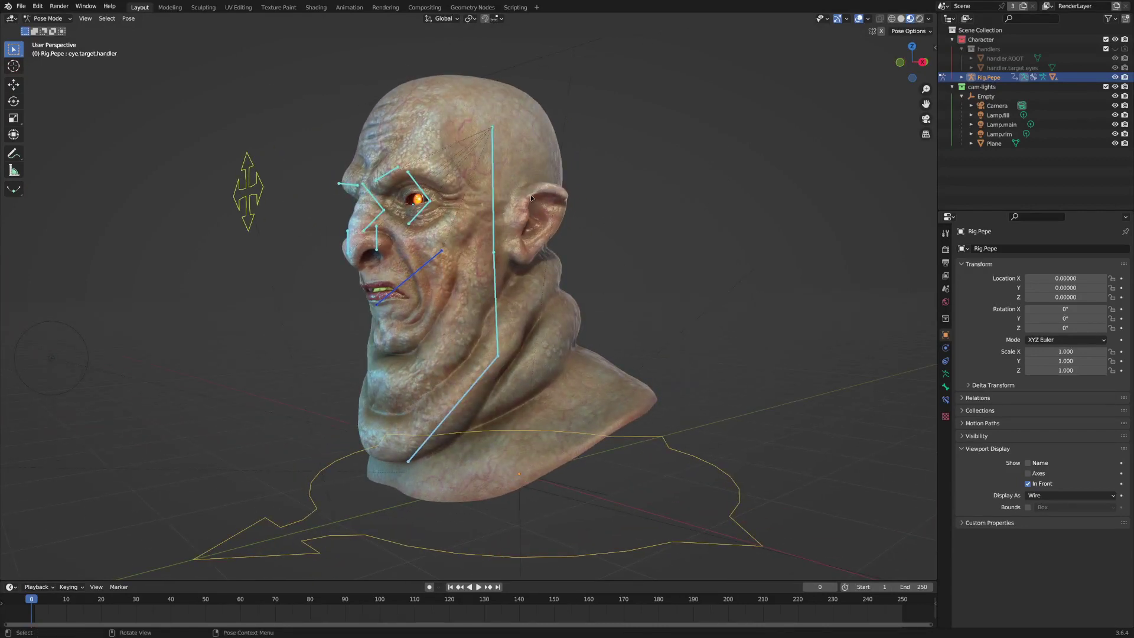
middle_click_drag(548, 216, 496, 205)
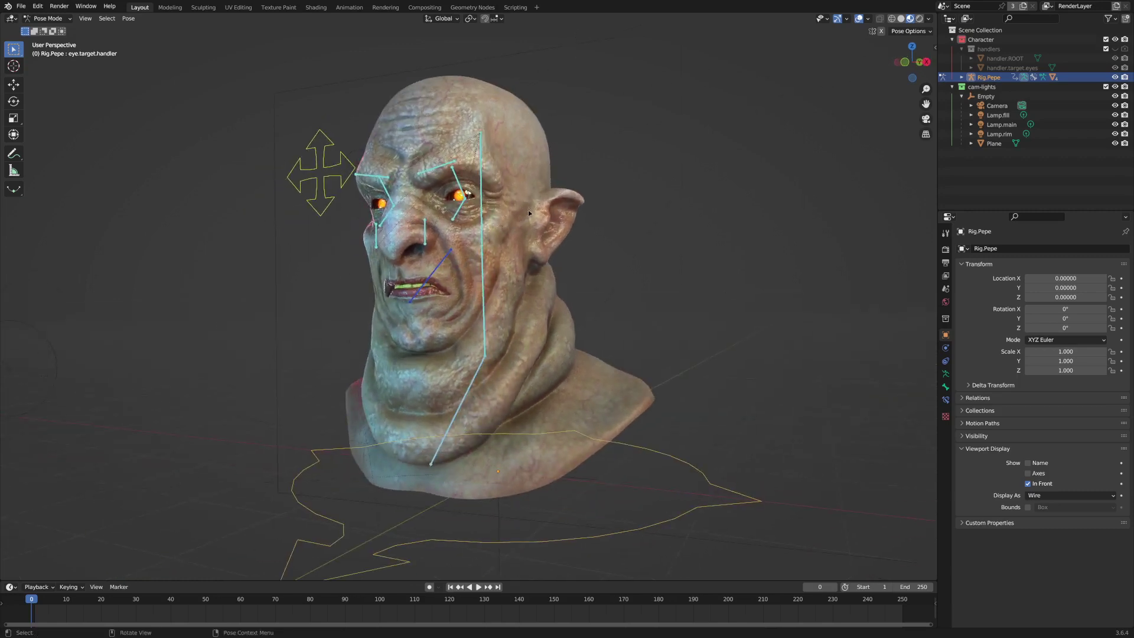
middle_click_drag(526, 211, 525, 156)
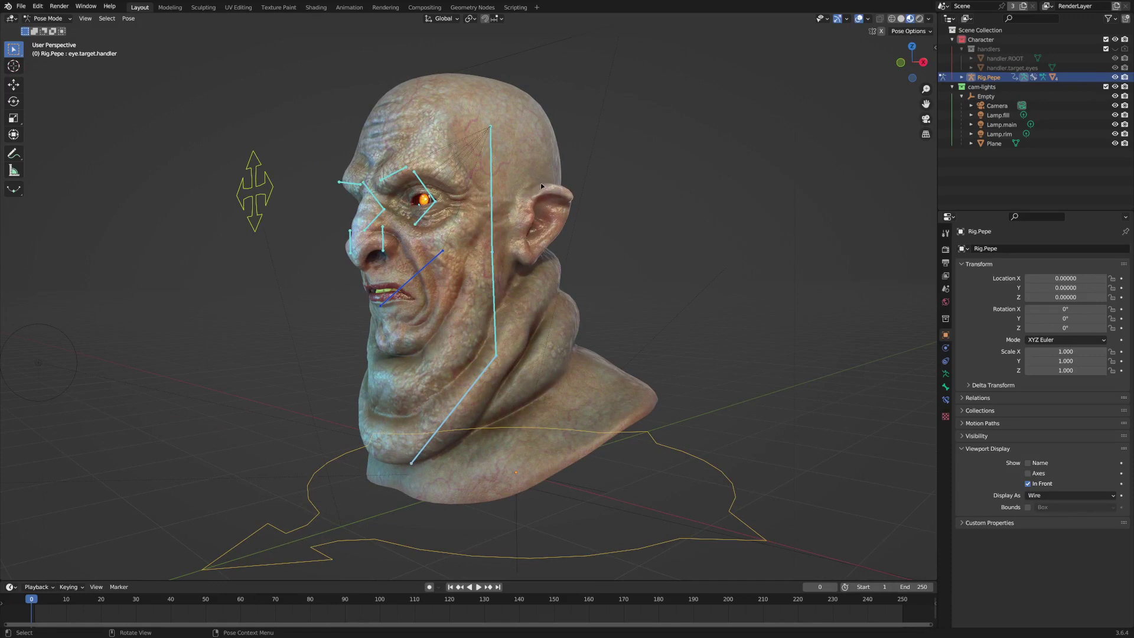
middle_click_drag(470, 185, 533, 173)
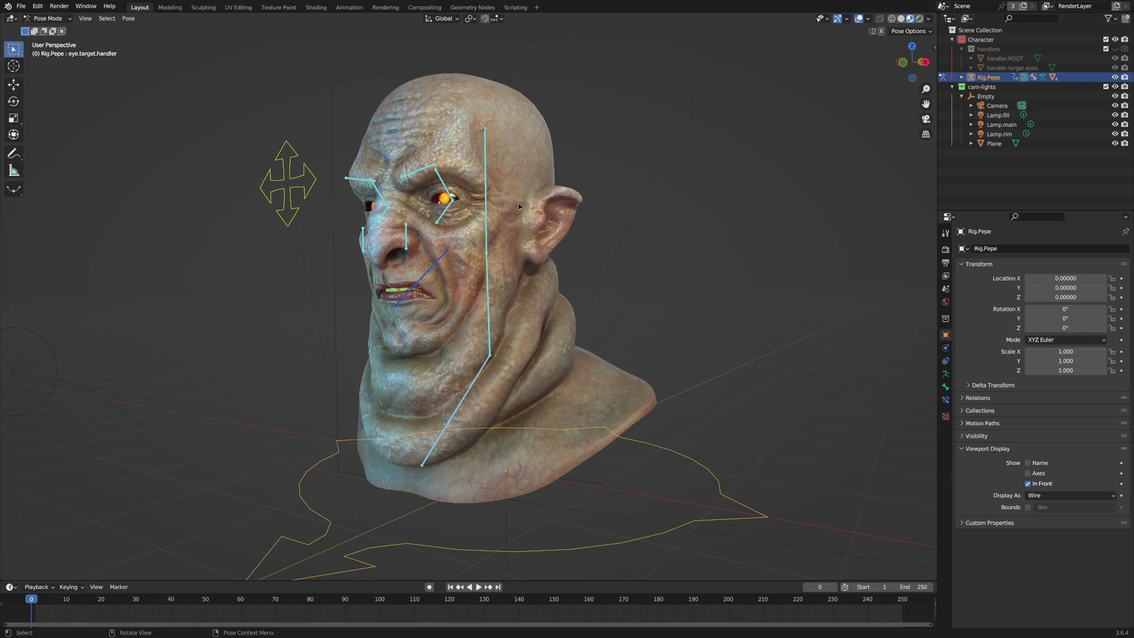
middle_click_drag(536, 204, 516, 216)
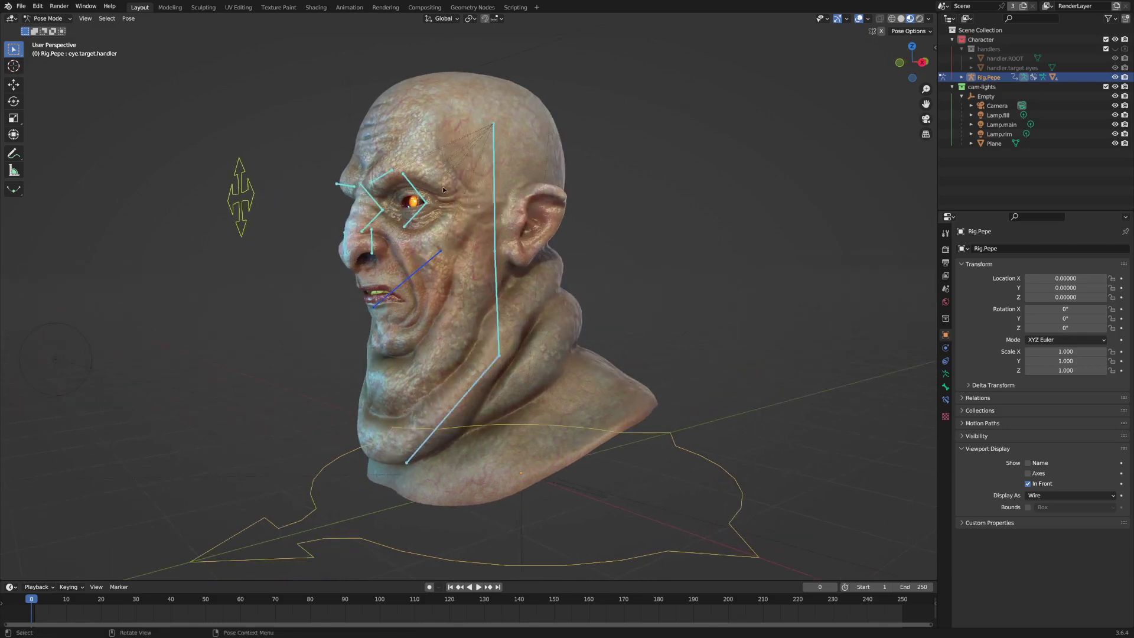
middle_click_drag(436, 195, 445, 205)
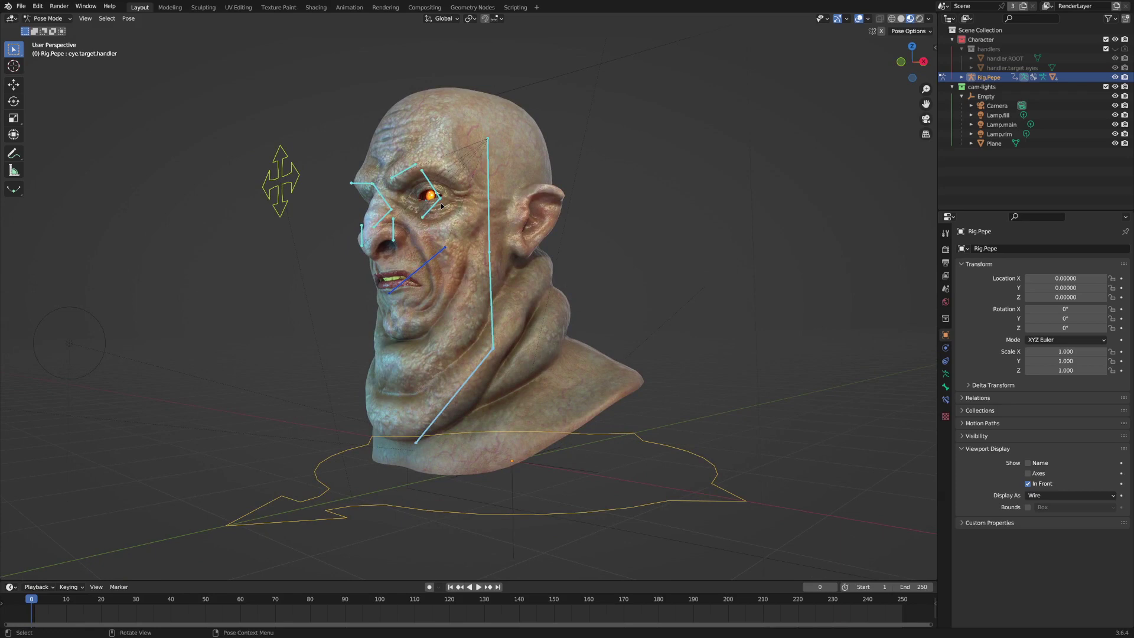
middle_click_drag(455, 241, 526, 226)
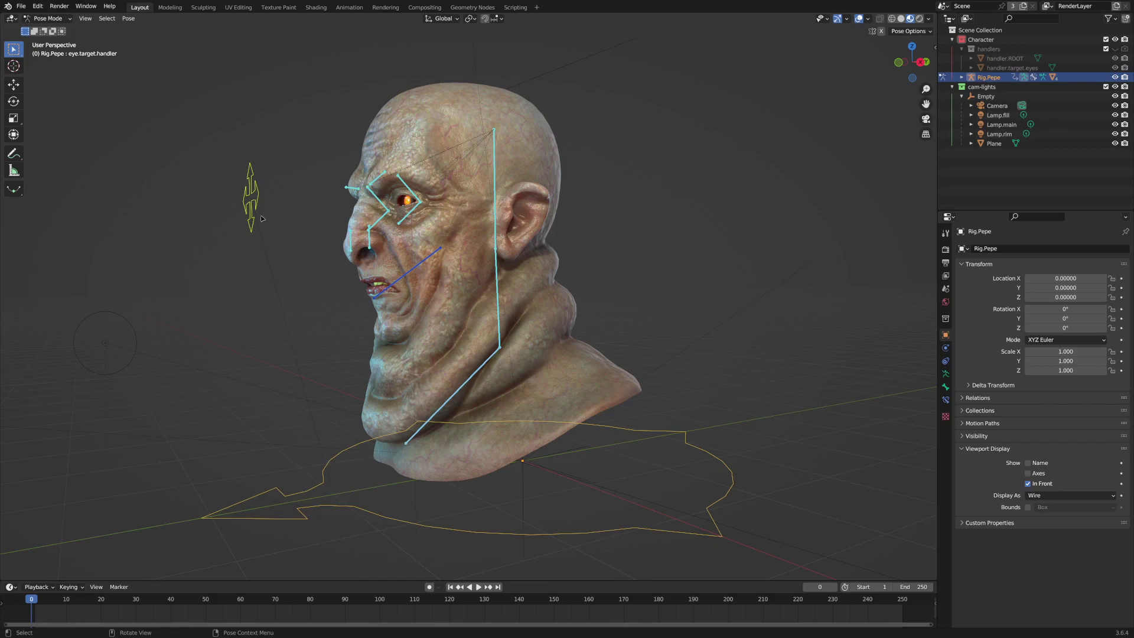
middle_click_drag(262, 221, 452, 186)
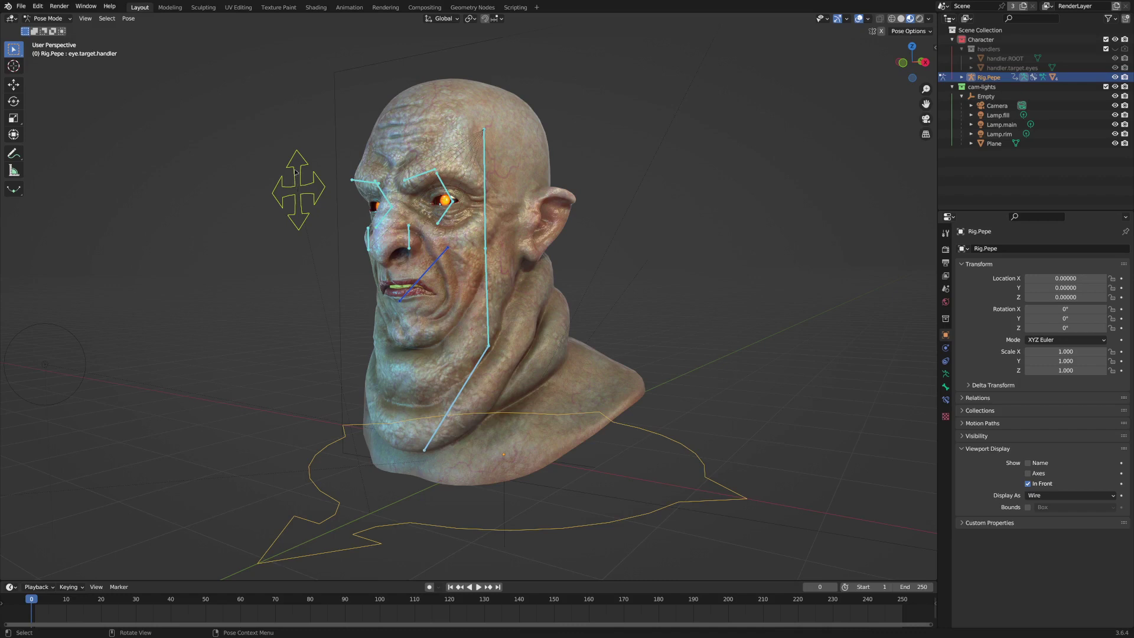
middle_click_drag(426, 178, 439, 179)
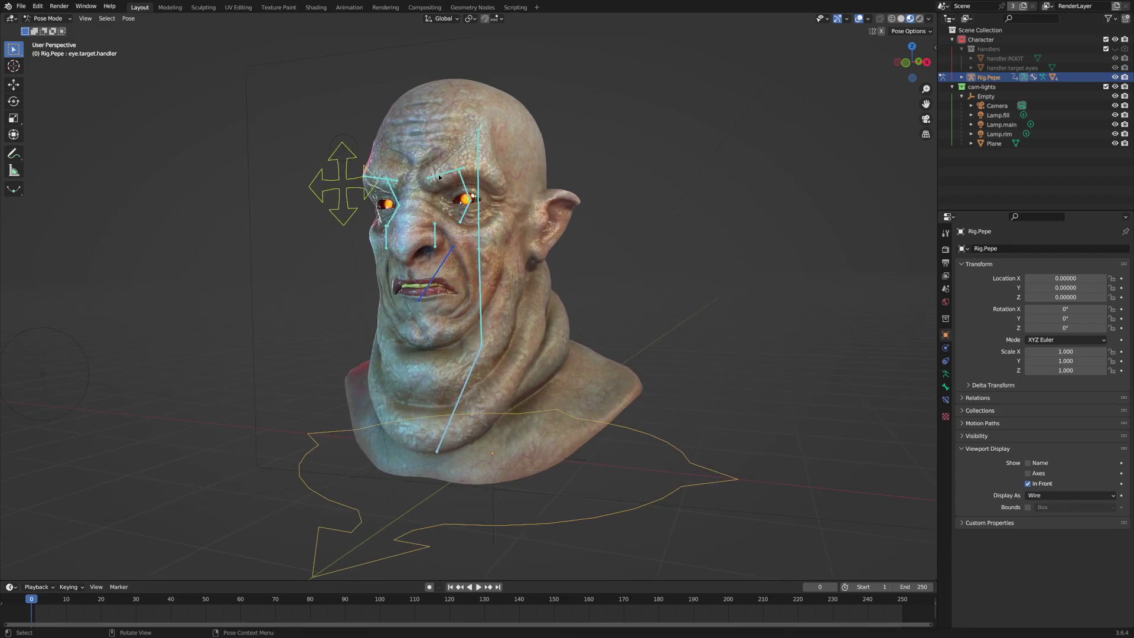
- Undo an accidental head-mesh selection and cancel a trial move of the nose.L bone
left_click(436, 234)
key("ctrl+z")
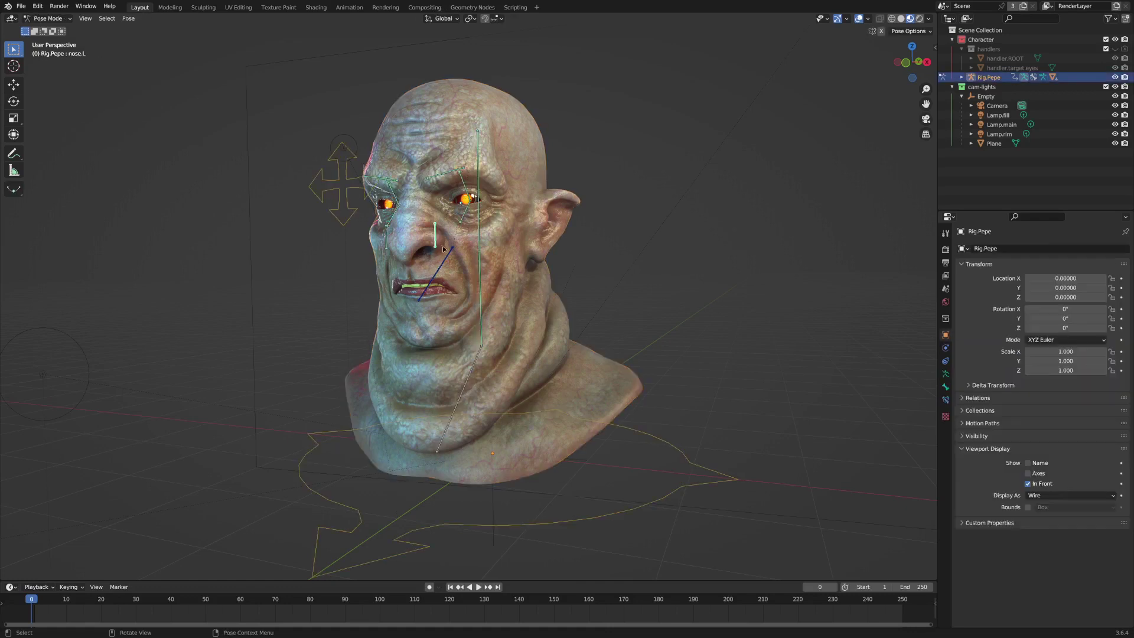
key("g")
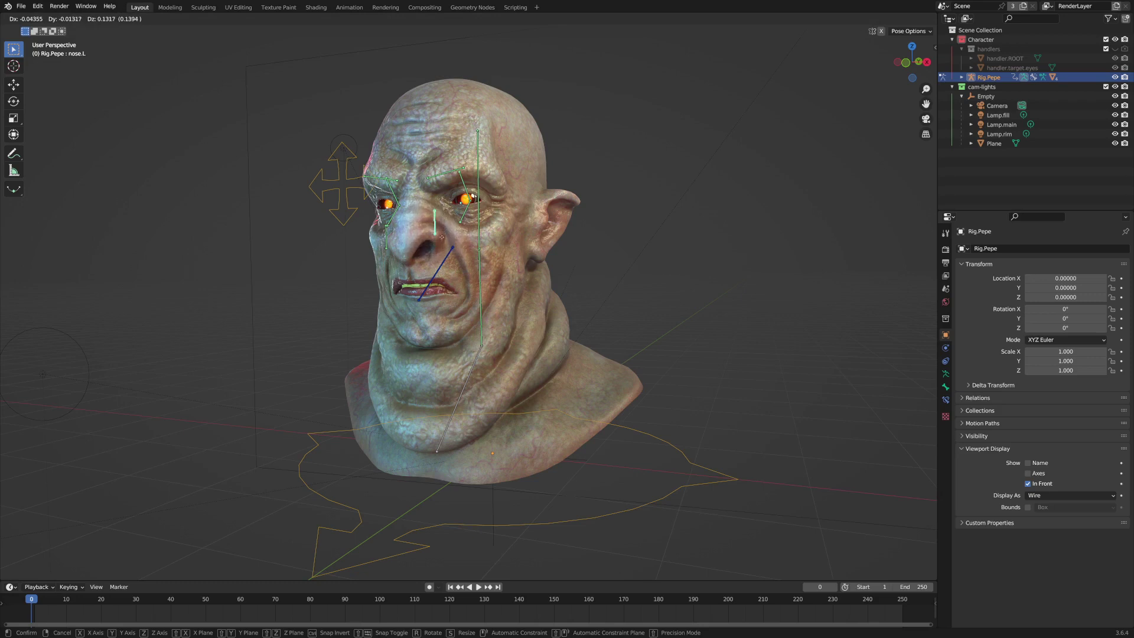
right_click(436, 270)
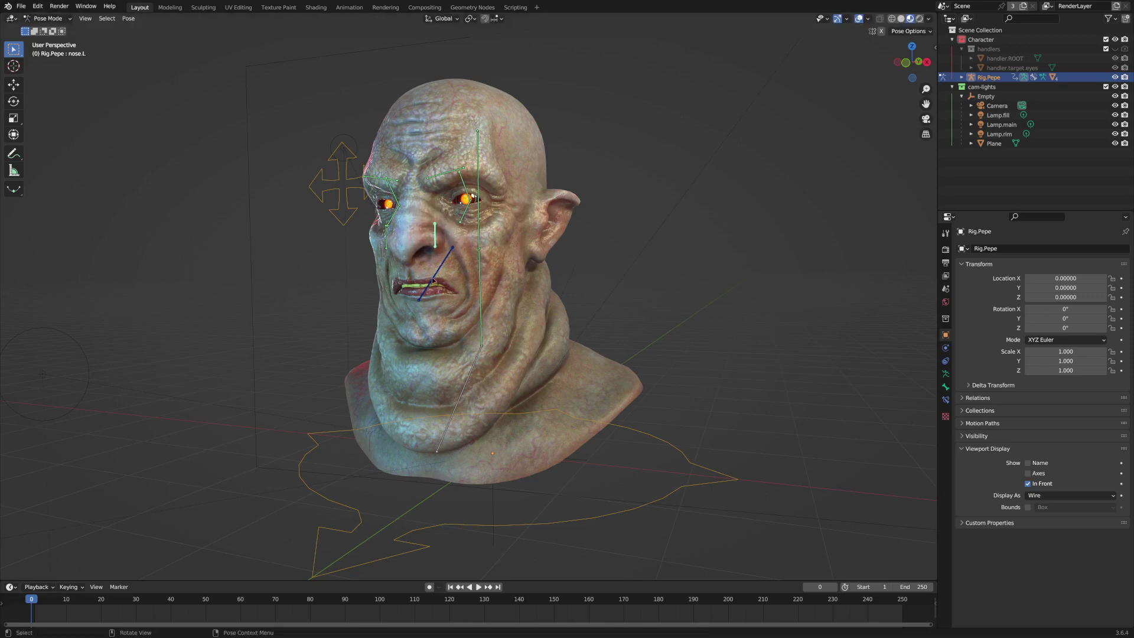
- Test-rotate the jaw bone around X, then cancel to keep the mouth closed
left_click(431, 279)
middle_click_drag(431, 279, 428, 291)
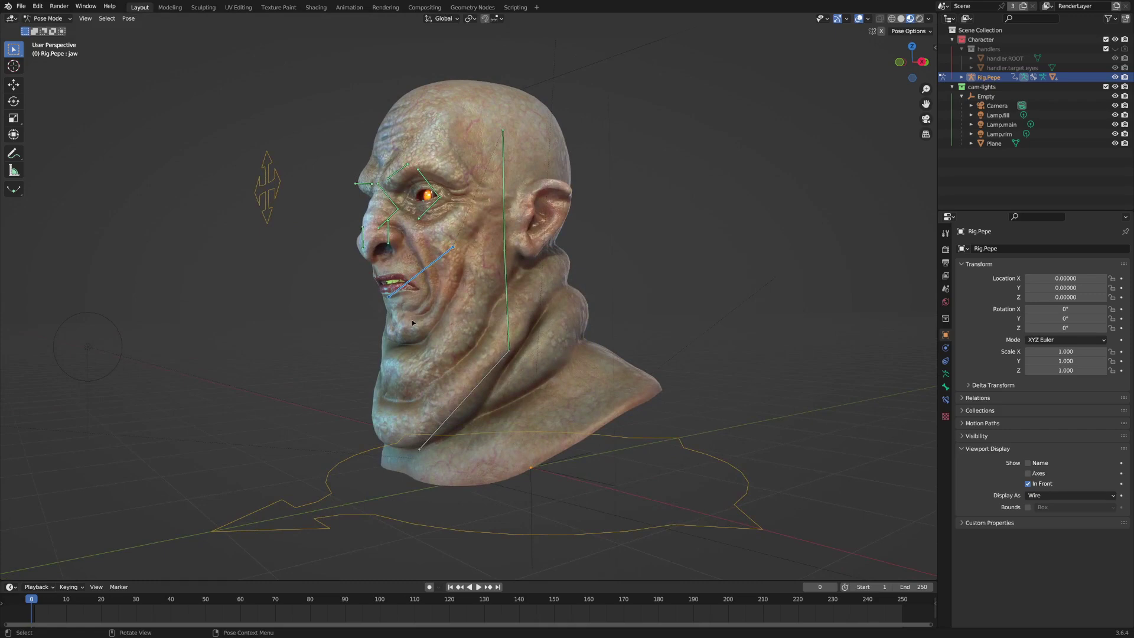
key("r")
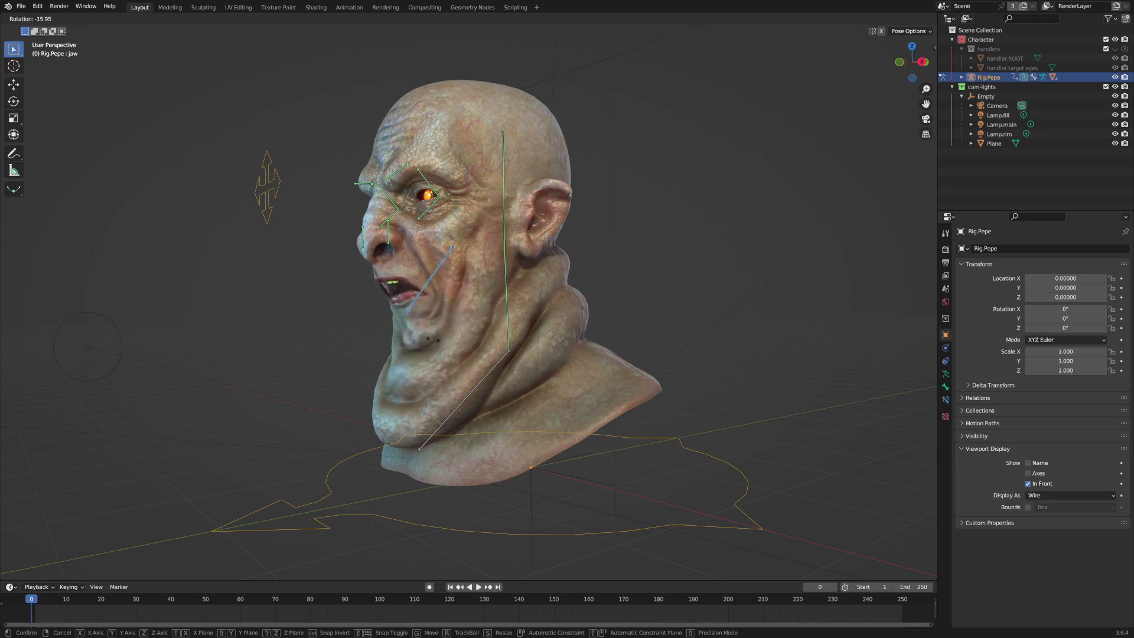
key("x")
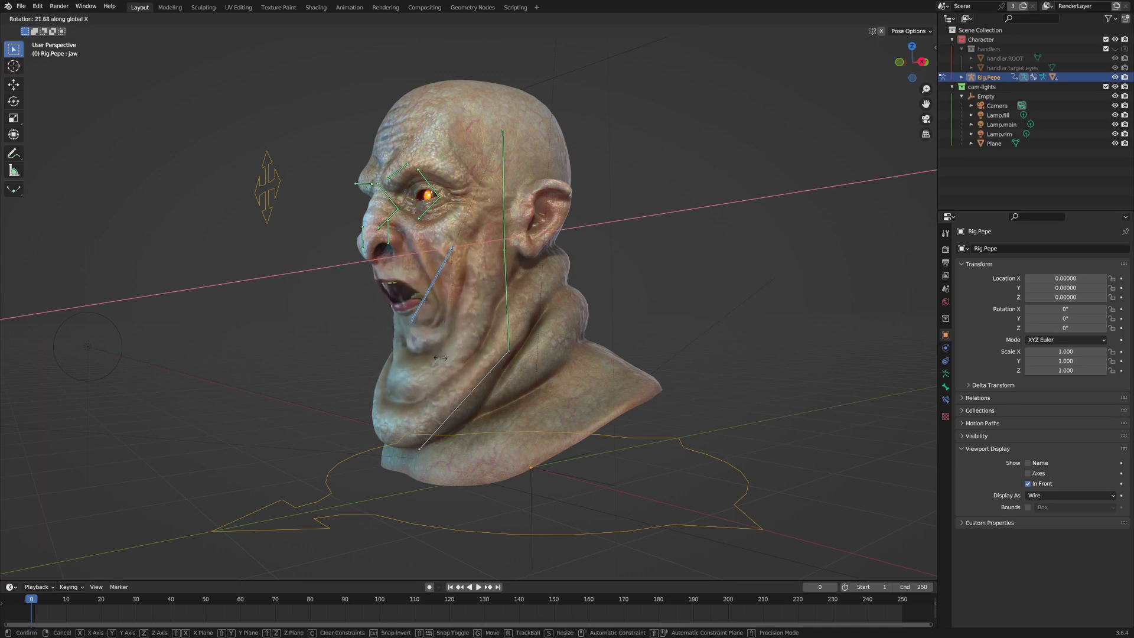
key("Escape")
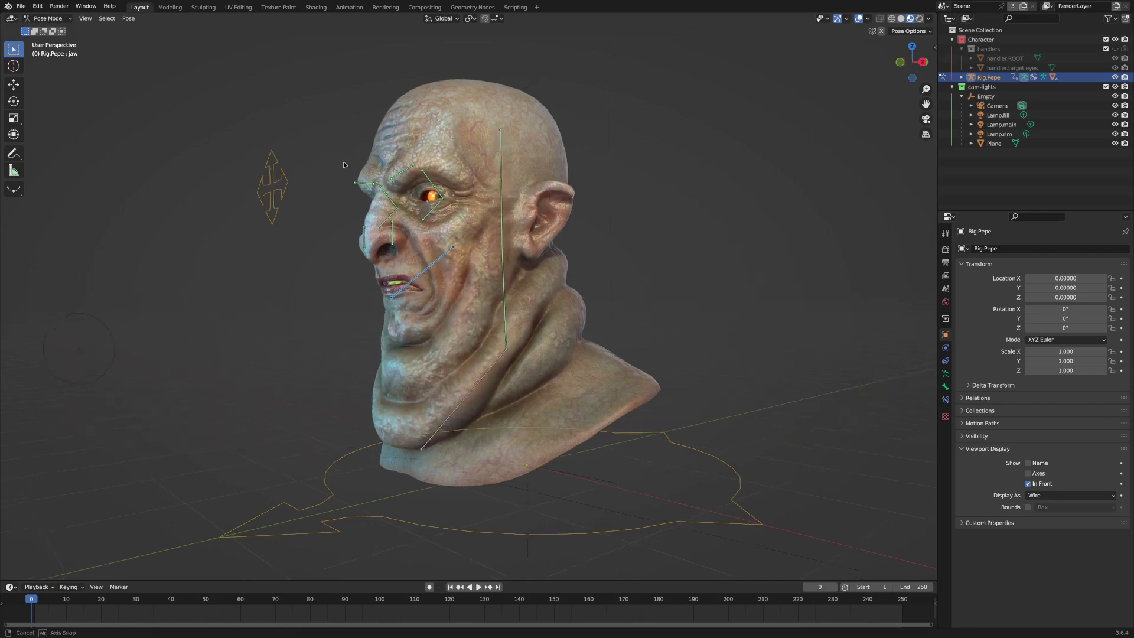
- Move the eye.target.handler bone to a new spot in front of the face
scroll(424, 181, "up", 3)
middle_click_drag(424, 180, 301, 208)
left_click(261, 209)
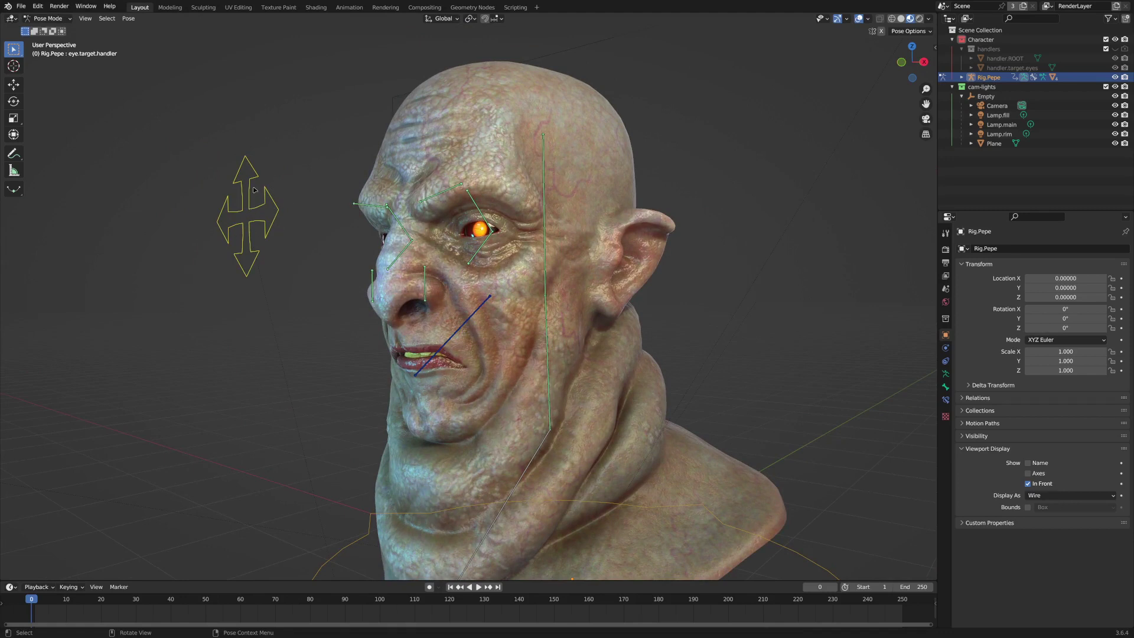
key("g")
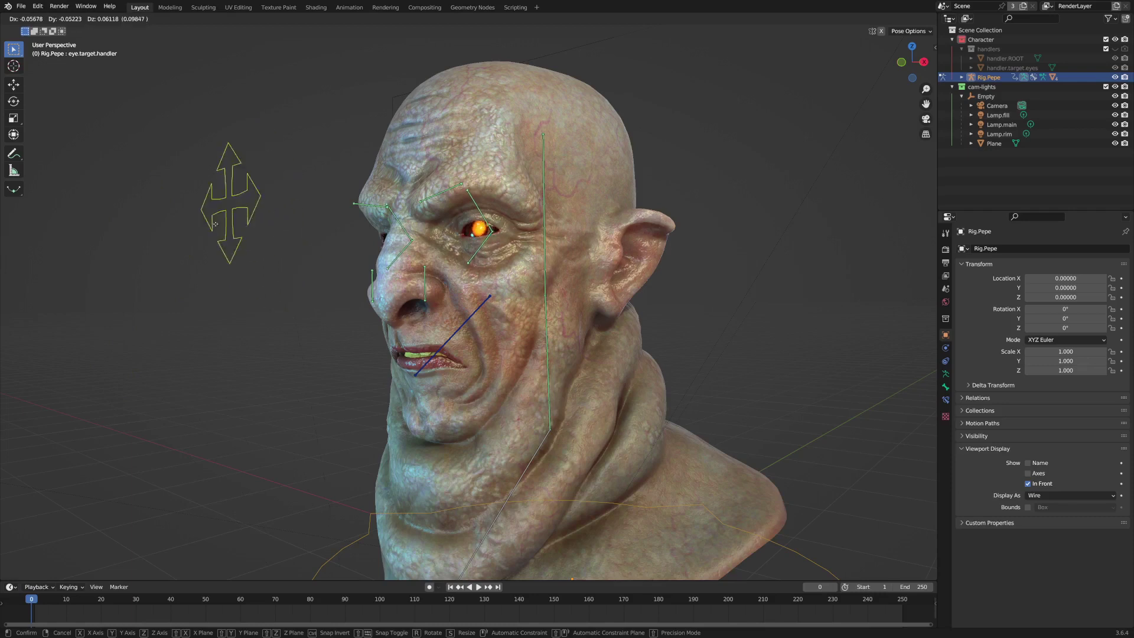
left_click(248, 223)
- Test-rotate the eyelid.upper.L bone around X, then cancel the rotation
left_click(475, 207)
key("r")
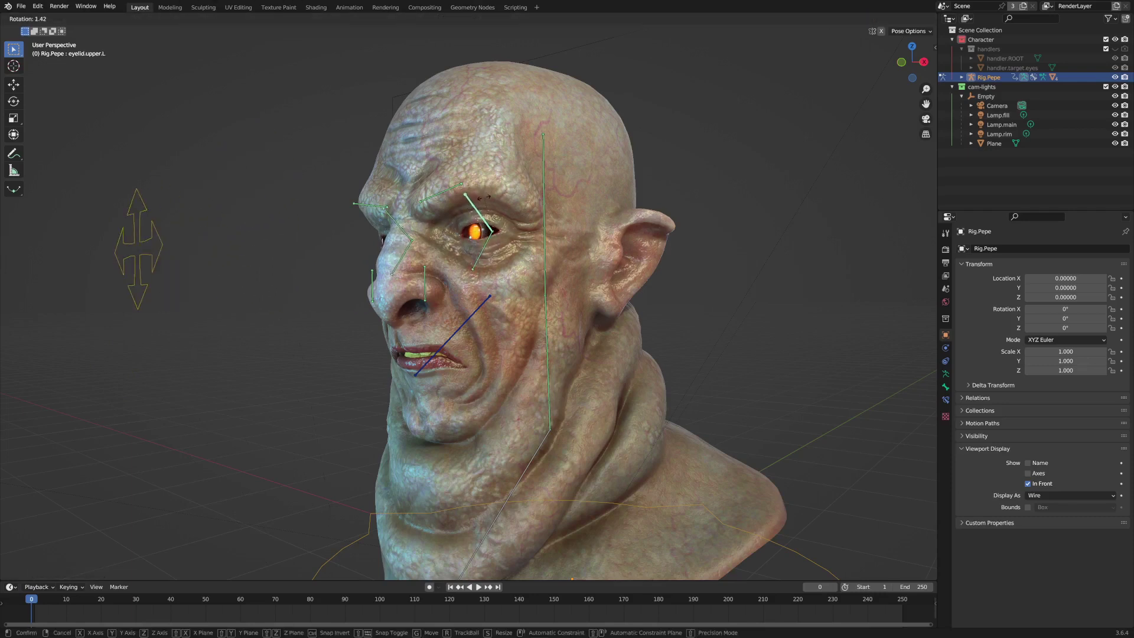
key("x")
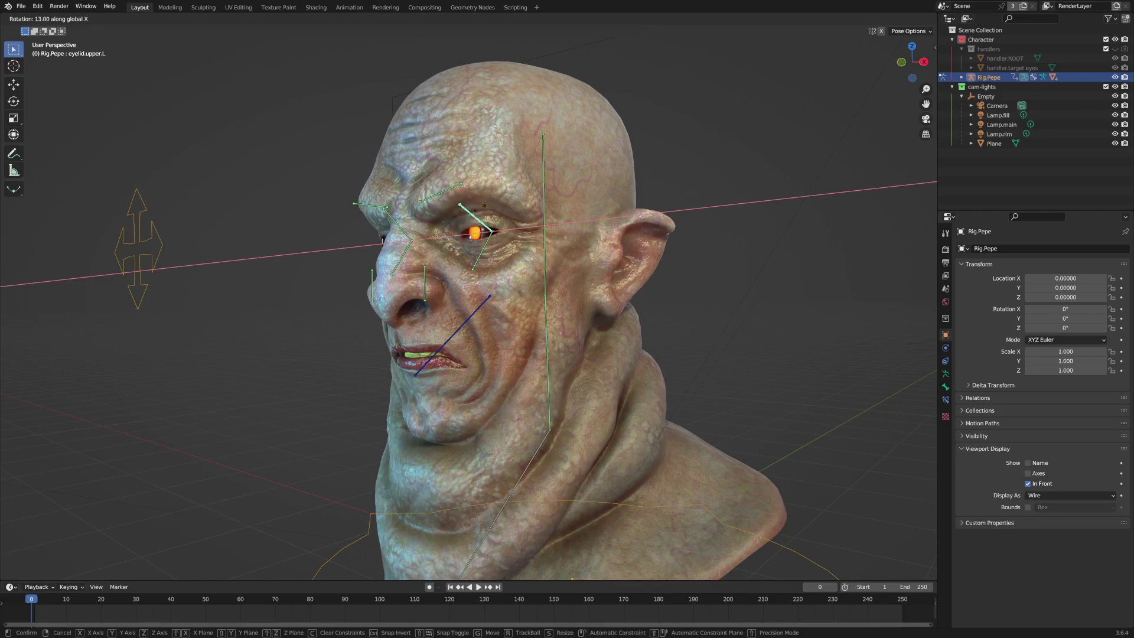
key("Escape")
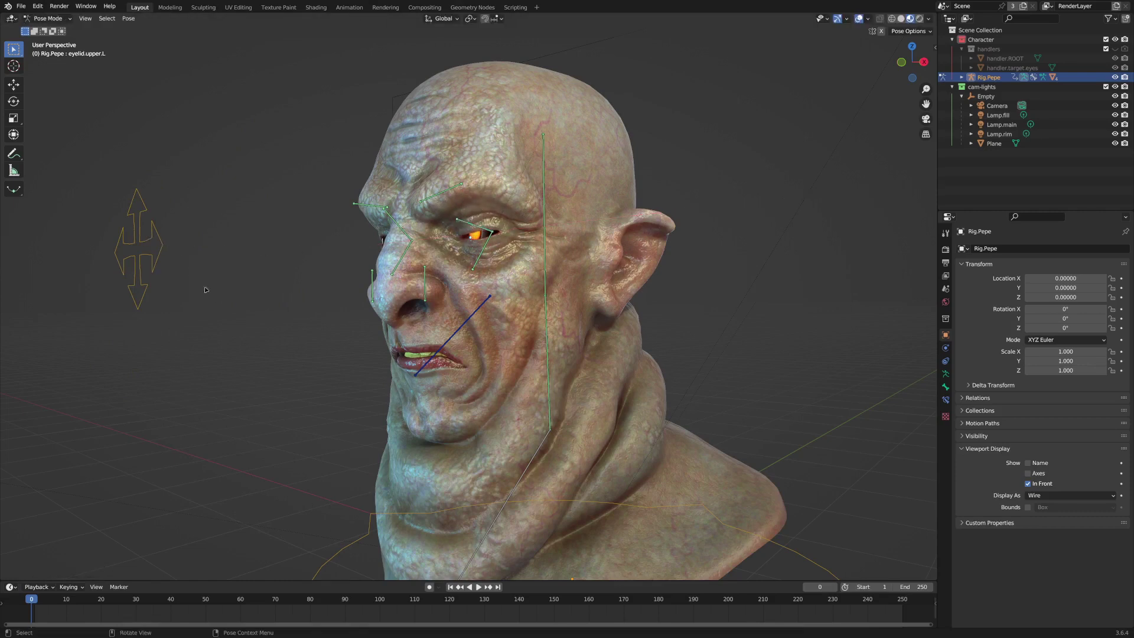
- Move the eye.target.handler further out to the left of the face
left_click(144, 247)
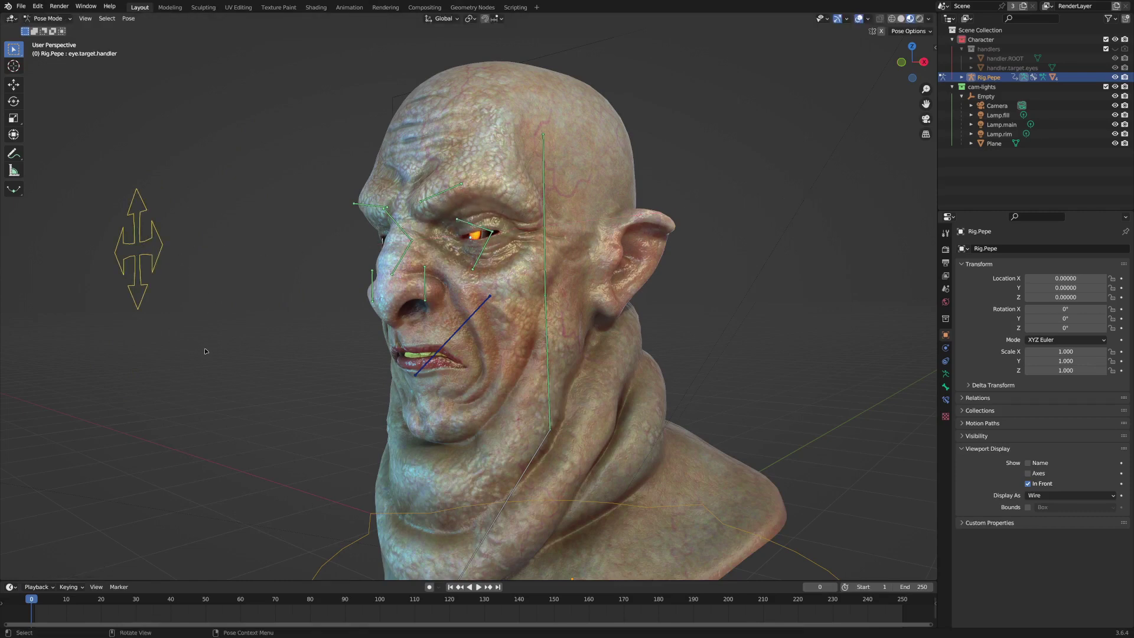
key("g")
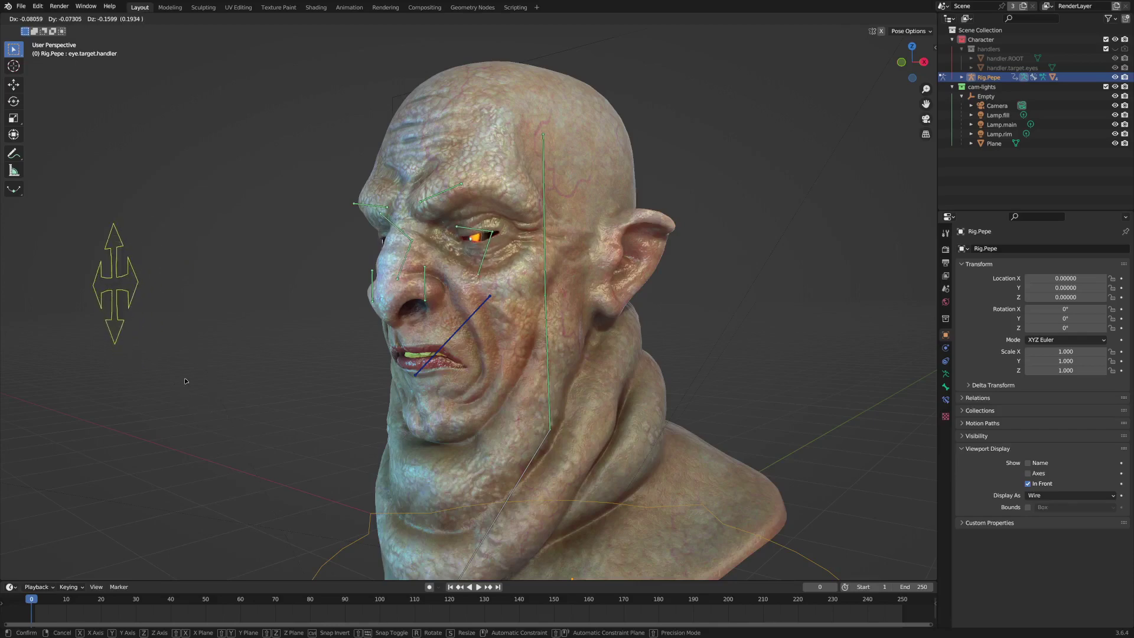
left_click(160, 344)
left_click(441, 204)
middle_click_drag(441, 207, 447, 220)
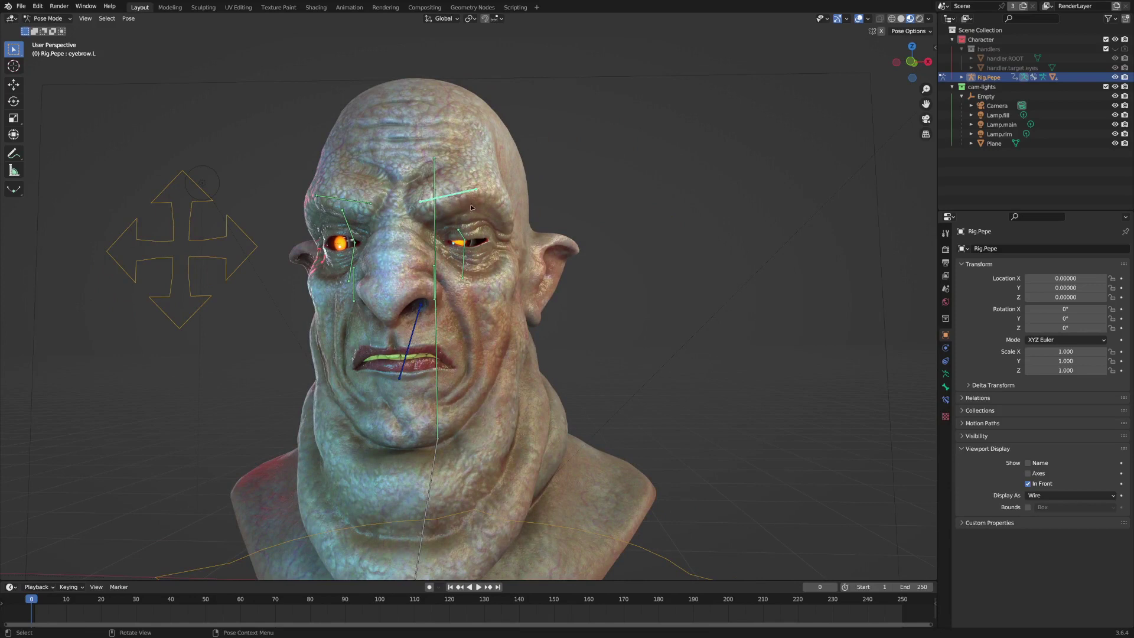
- From a frontal view, move the eyebrow.L bone to a new position
middle_click_drag(476, 189, 480, 199)
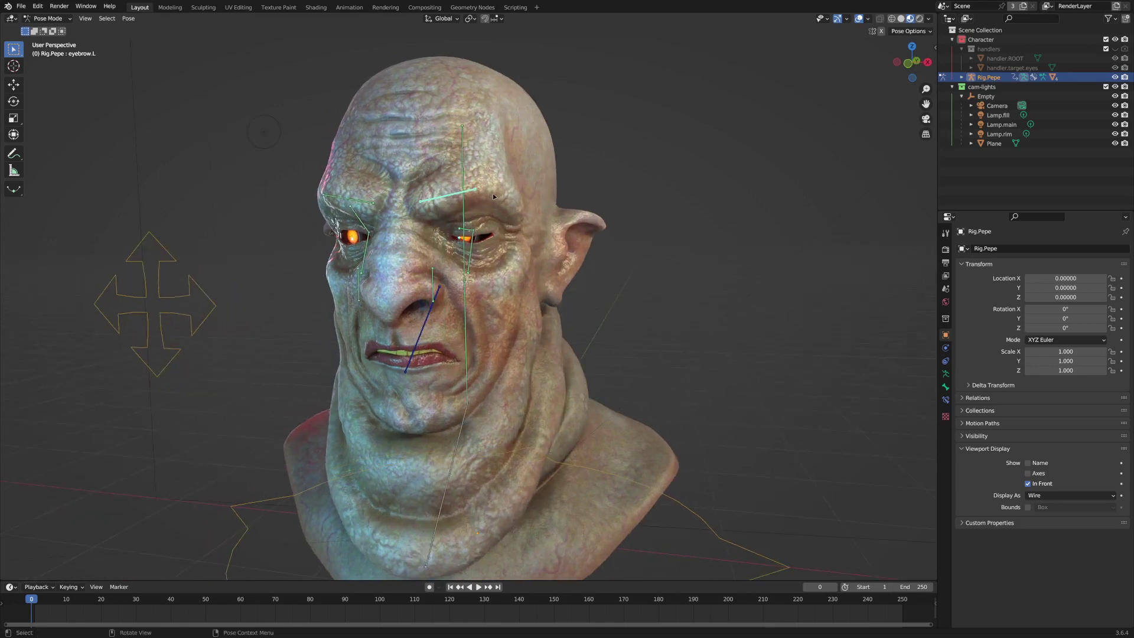
middle_click_drag(493, 193, 495, 193)
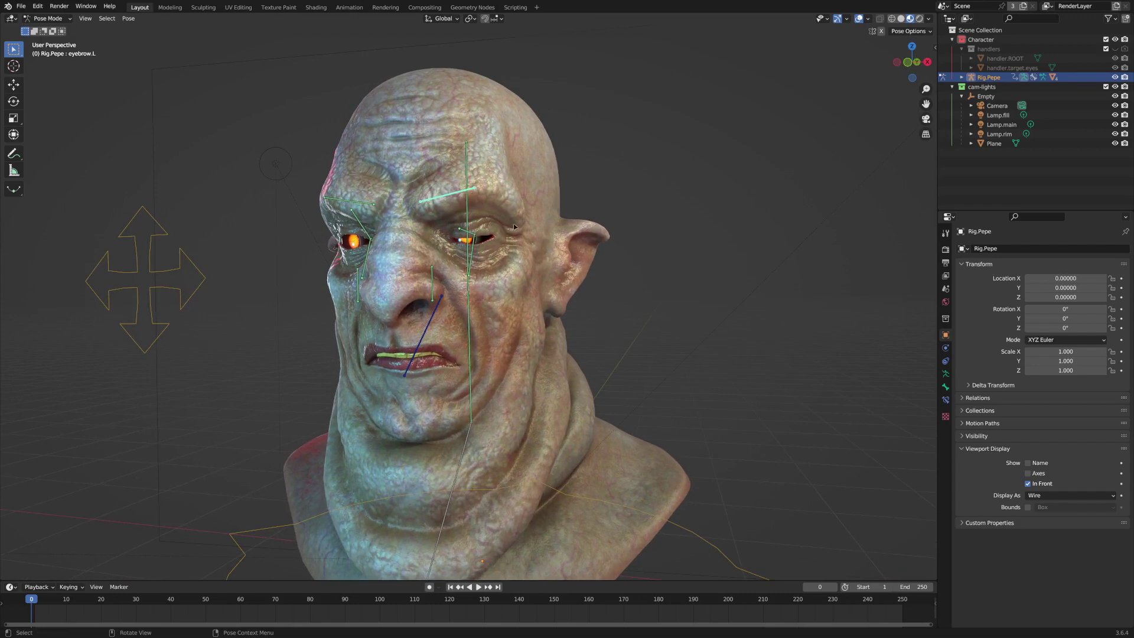
key("g")
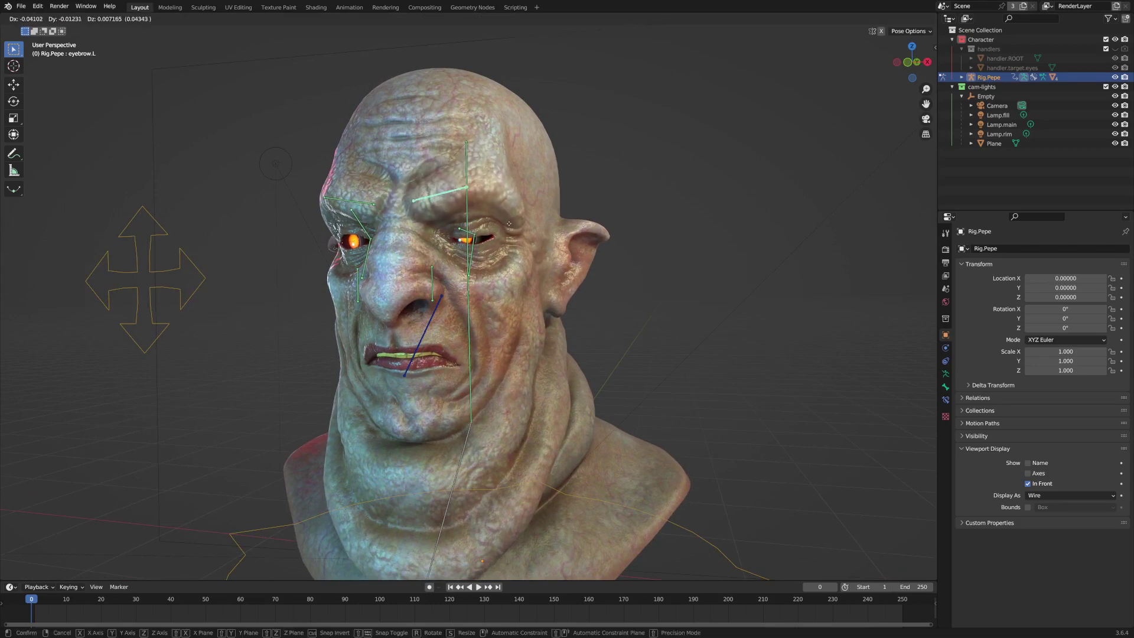
left_click(513, 211)
middle_click_drag(513, 210, 643, 161)
left_click(592, 154)
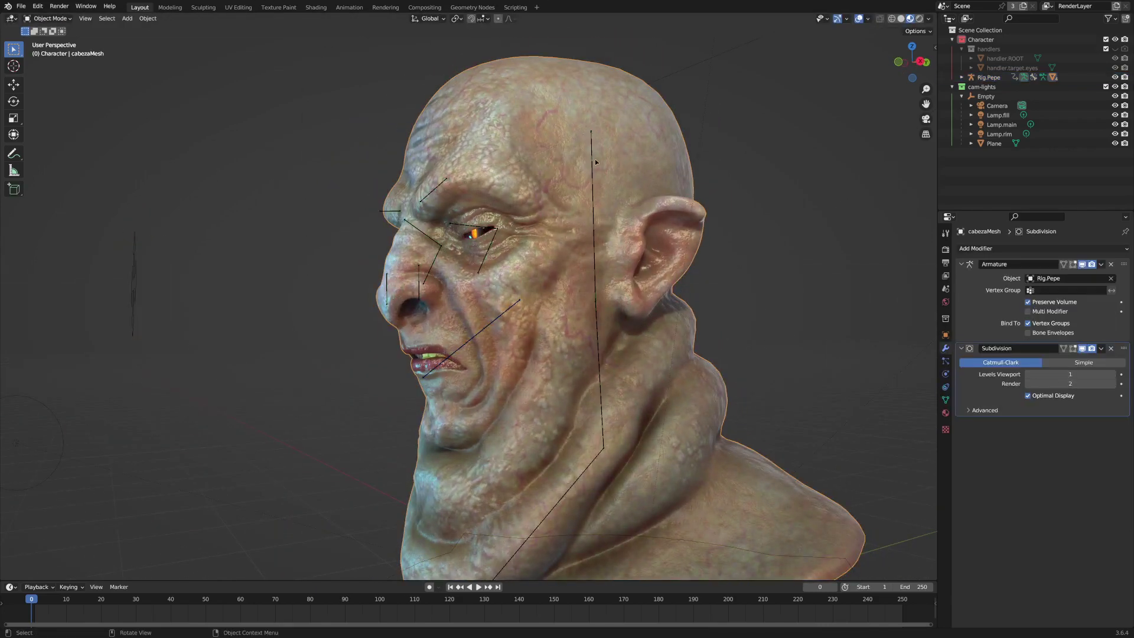
left_click(592, 153)
key("r")
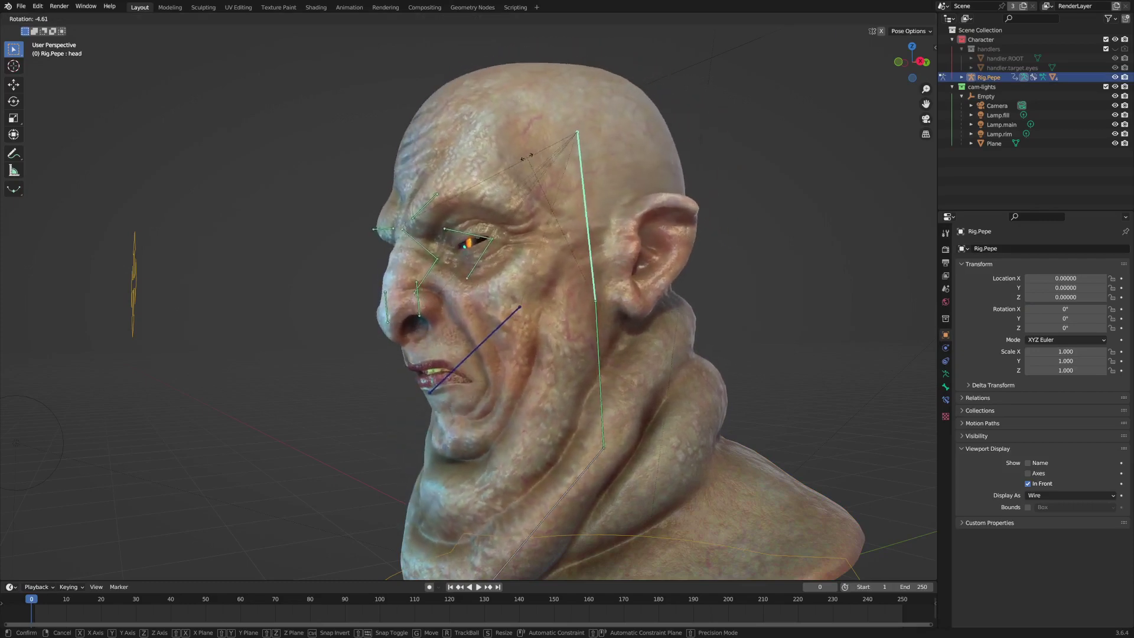
left_click(526, 157)
middle_click_drag(526, 156, 501, 266)
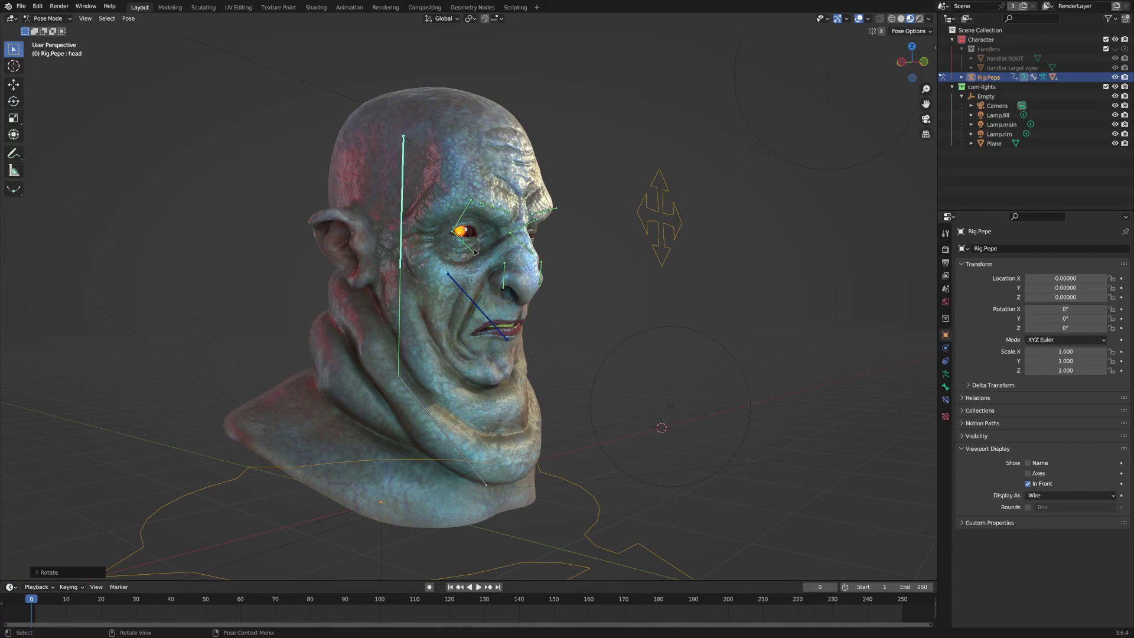
middle_click_drag(566, 226, 365, 301)
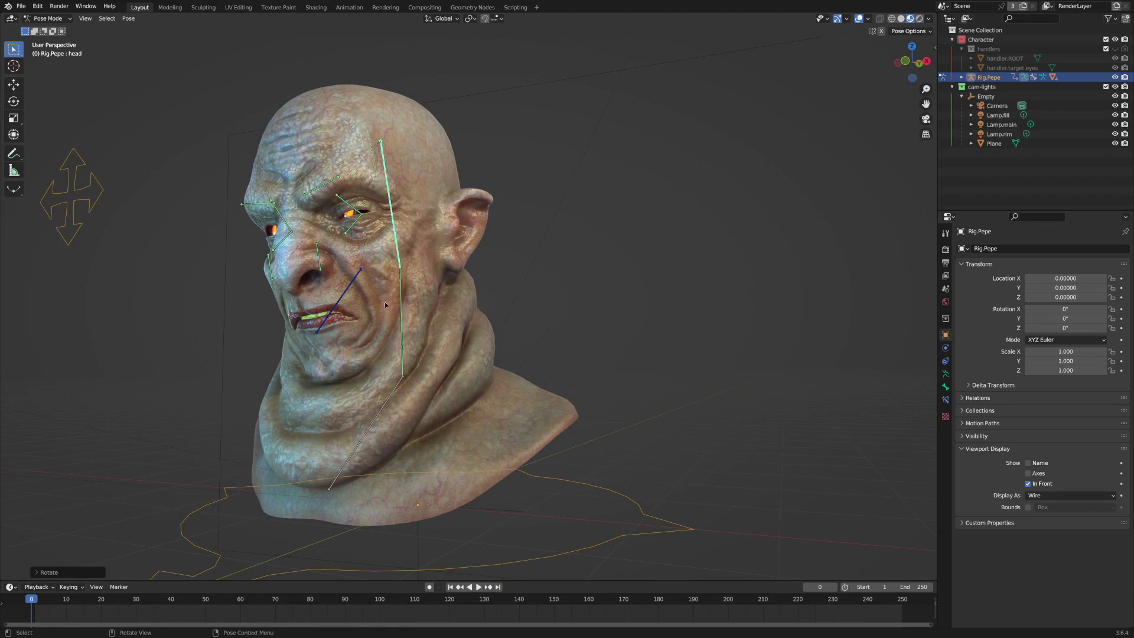
- Rotate the jaw bone so the ogre's mouth hangs open
left_click(342, 310)
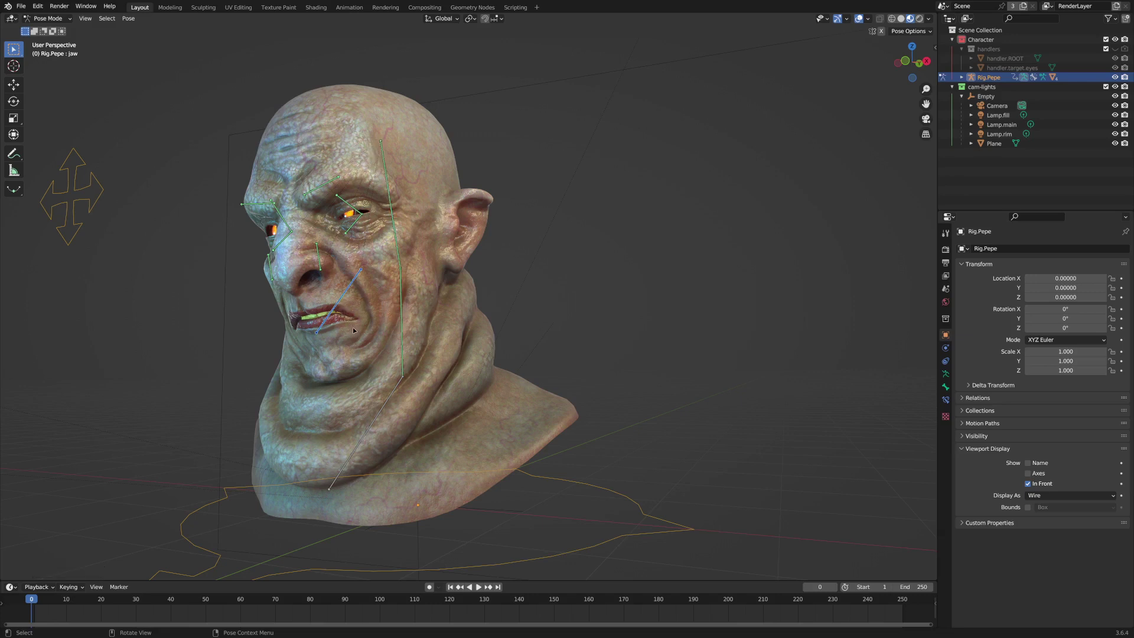
key("r")
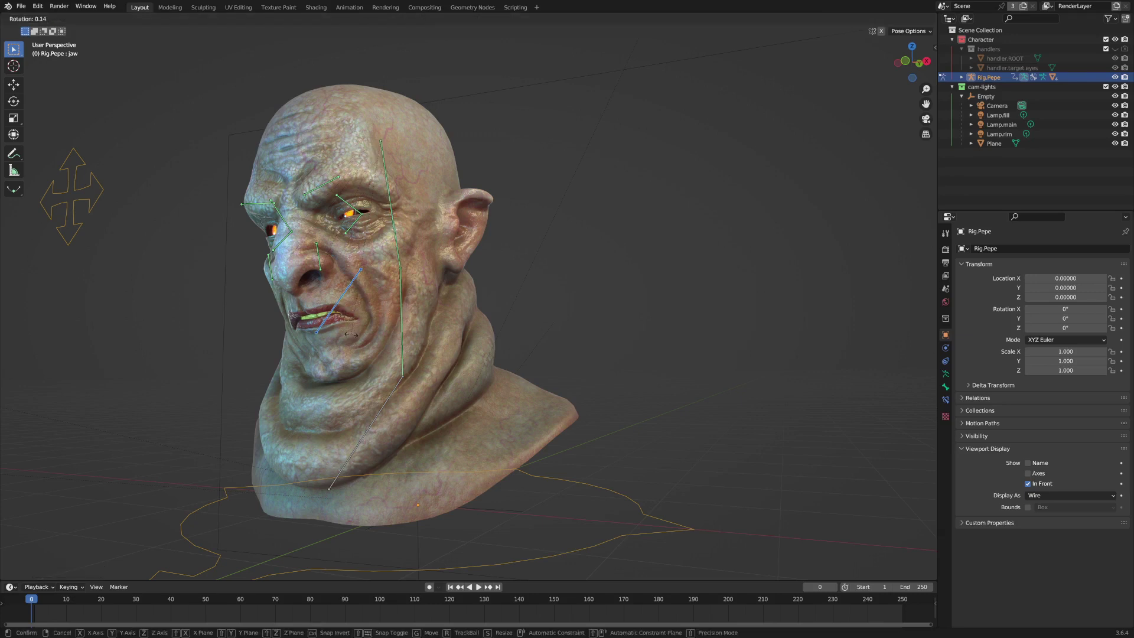
left_click(353, 334)
middle_click_drag(353, 334, 348, 319)
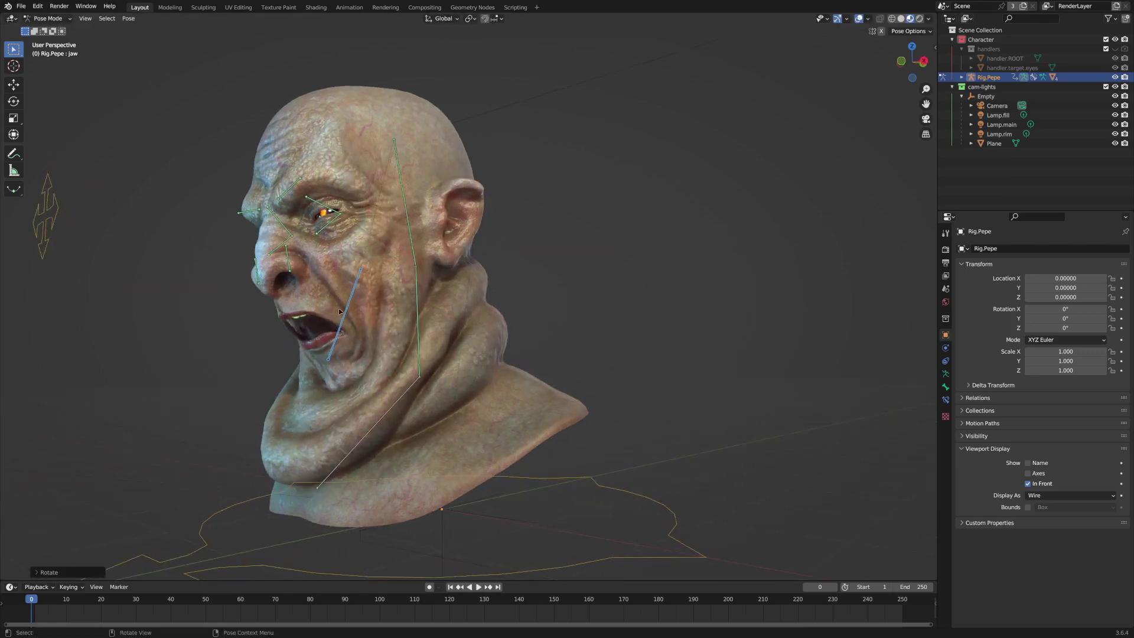
mouse_move(345, 298)
middle_mouse_down()
mouse_move(335, 302)
mouse_move(342, 293)
middle_mouse_up()
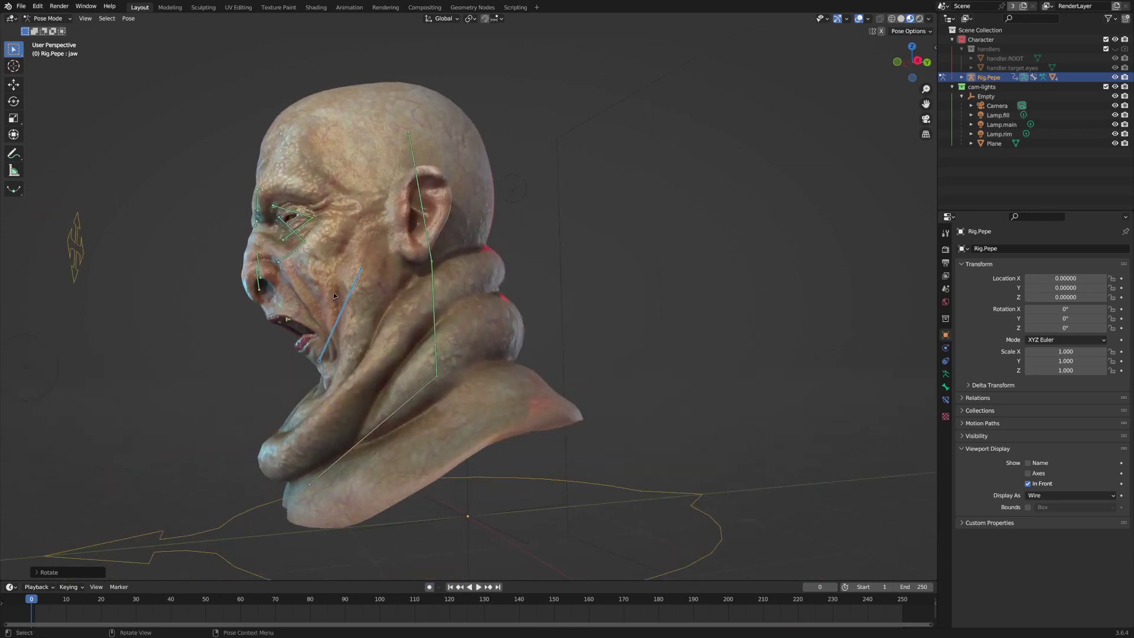
- Inspect the open jaw from front and side views, then select eyelid.upper.L
middle_click_drag(306, 259, 377, 295)
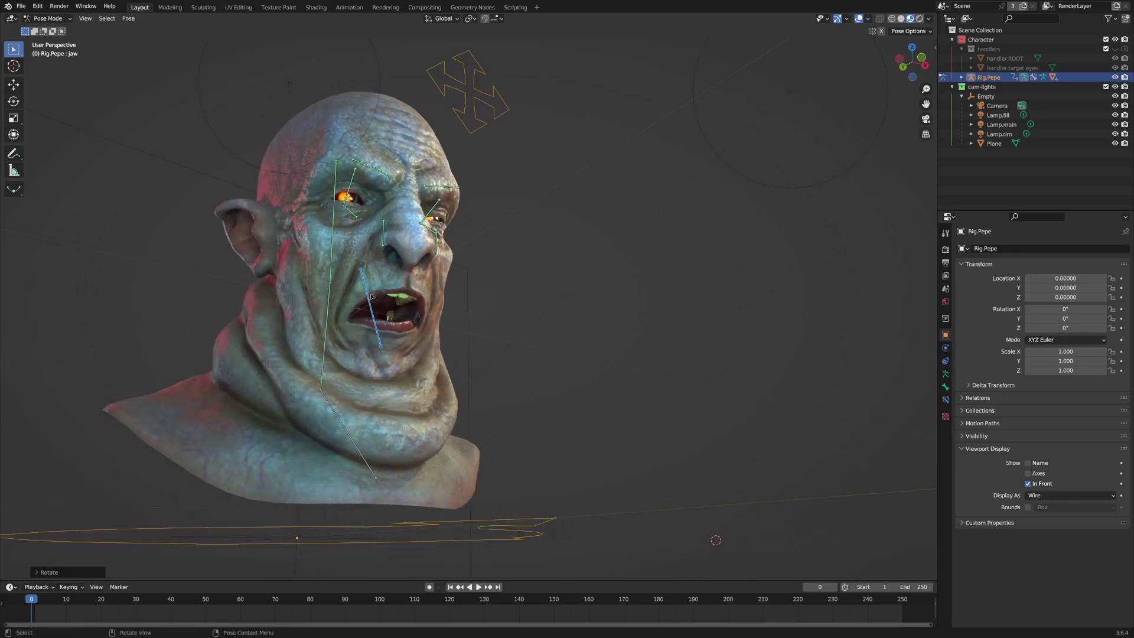
middle_click_drag(394, 291, 369, 287)
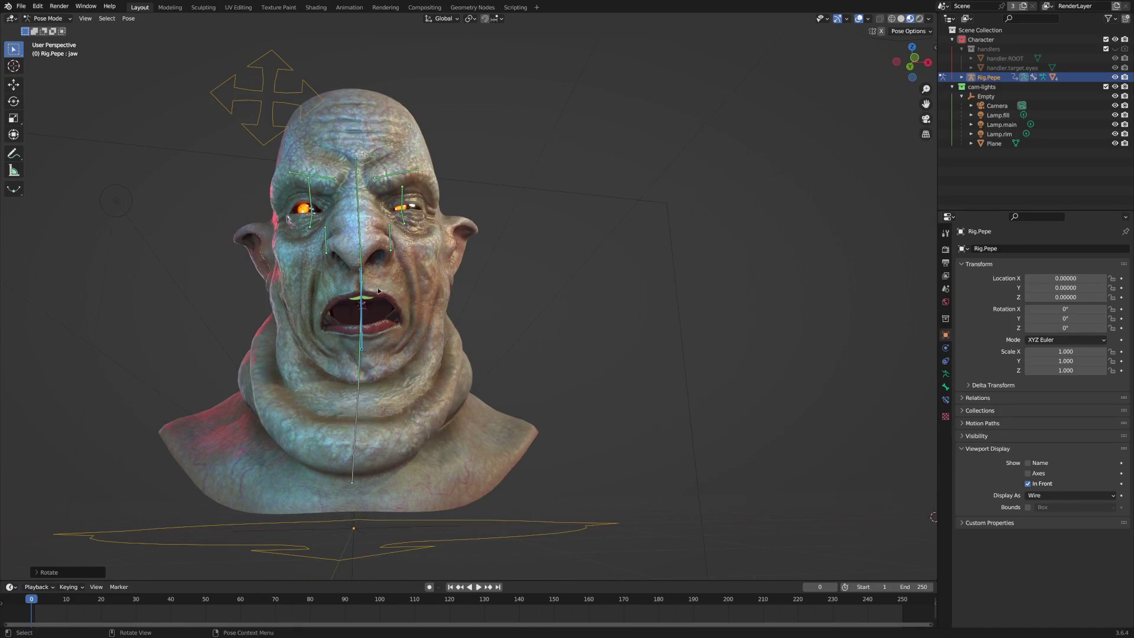
middle_click_drag(362, 302, 447, 242)
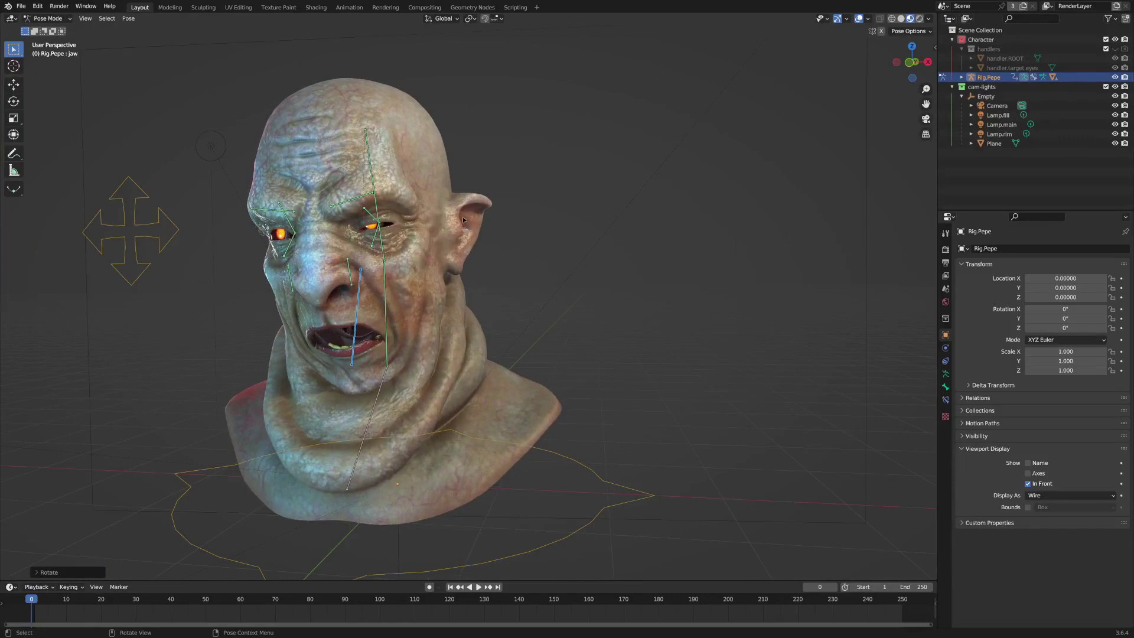
mouse_move(457, 232)
middle_mouse_down()
mouse_move(449, 224)
mouse_move(491, 213)
mouse_move(432, 214)
mouse_move(454, 216)
middle_mouse_up()
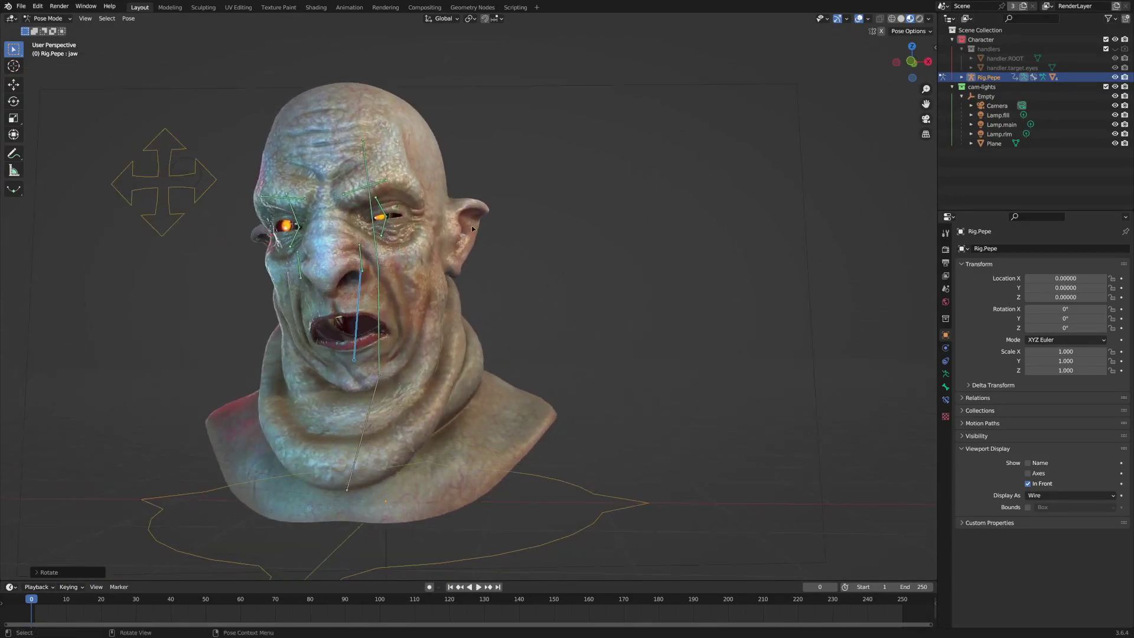
middle_click_drag(473, 211, 468, 212)
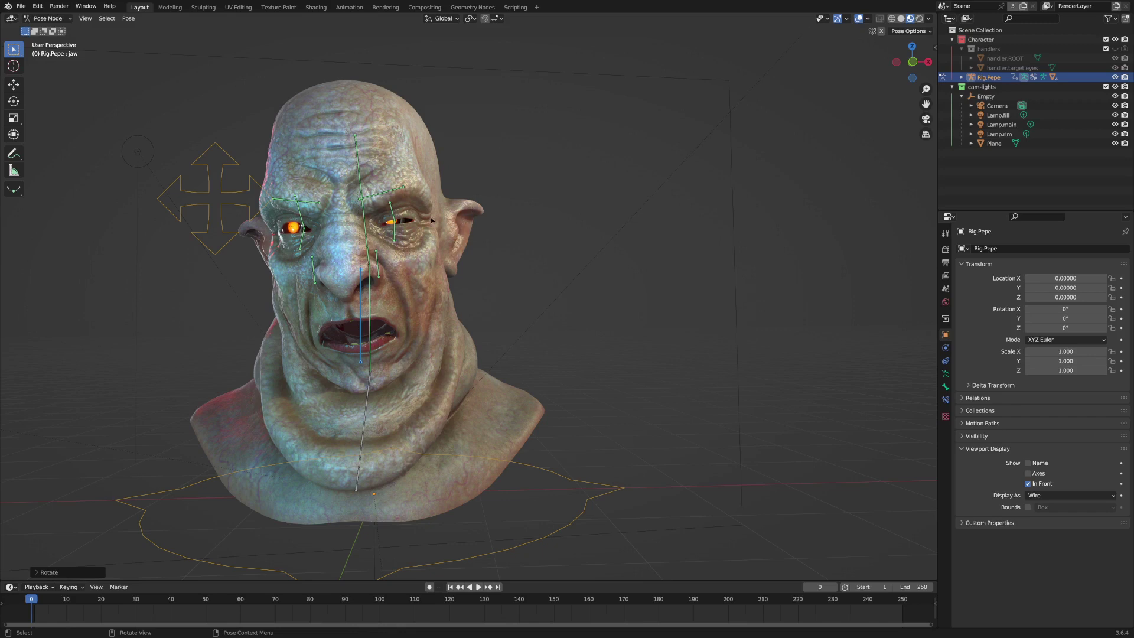
middle_click_drag(428, 211, 350, 191)
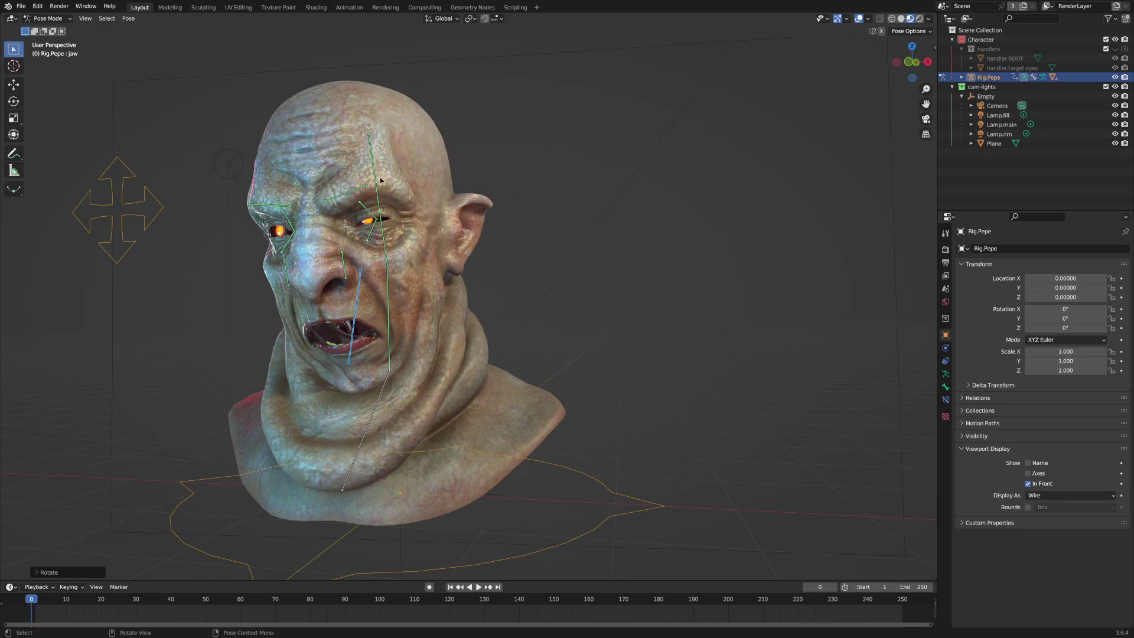
middle_click_drag(437, 176, 354, 205)
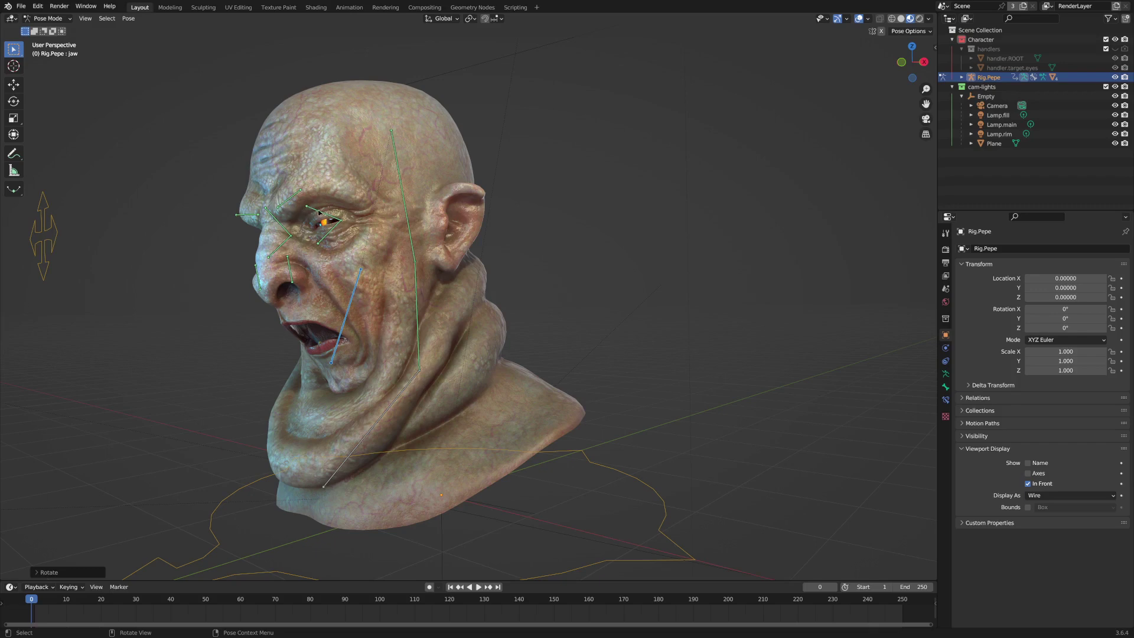
left_click(319, 212)
middle_click_drag(327, 220, 352, 190, "ctrl")
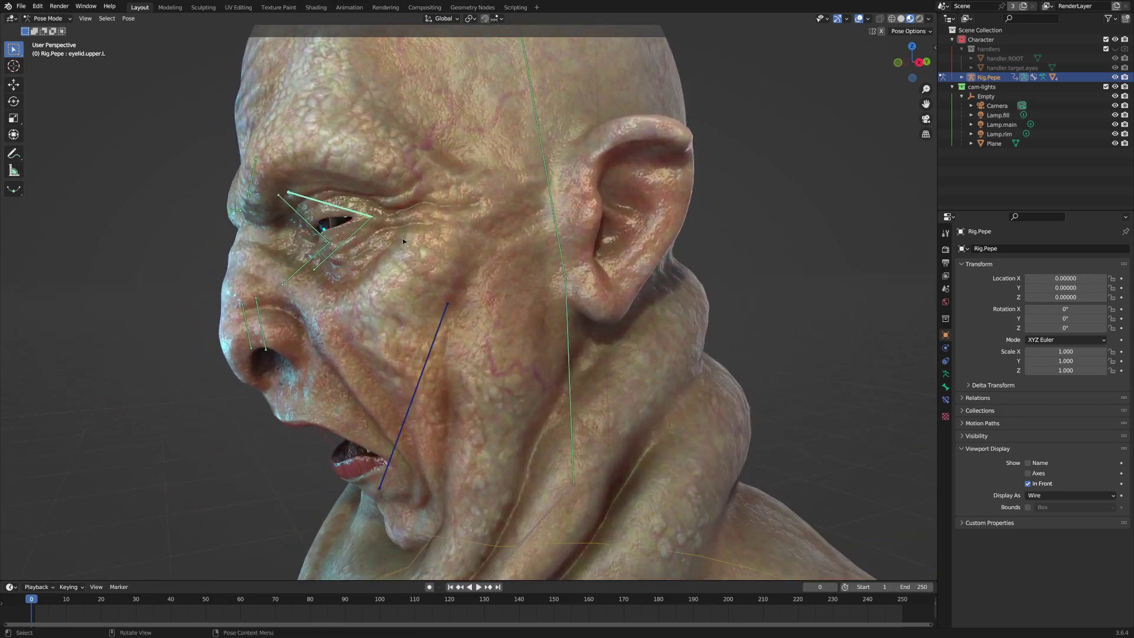
- Rotate the eyelid.upper.L bone around global X to lower the lid
key("r")
key("x")
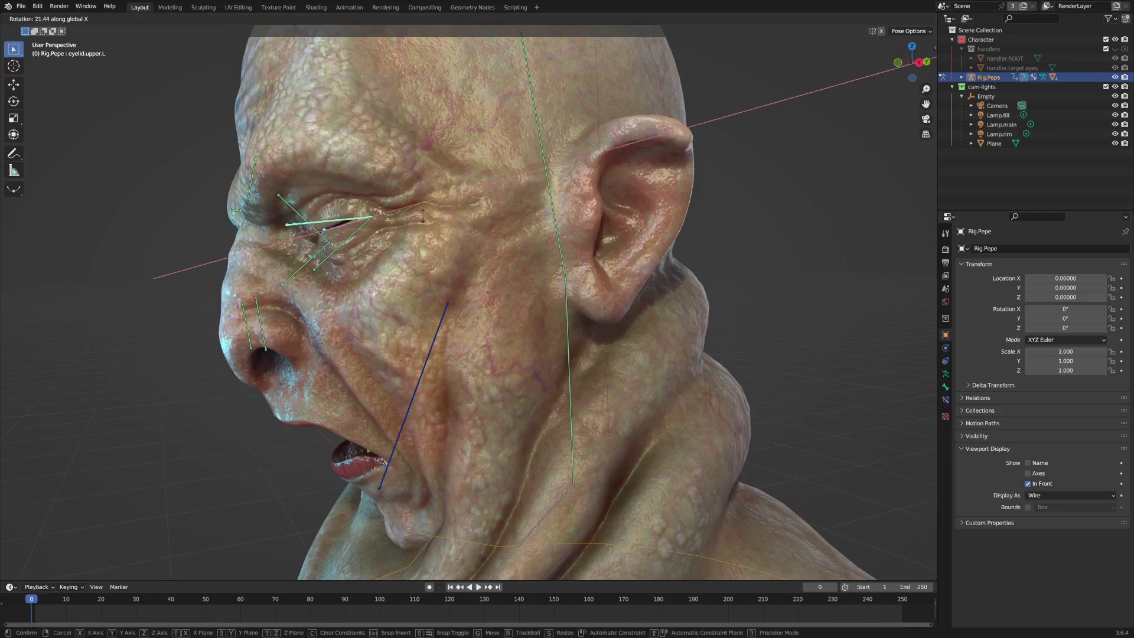
left_click(279, 177)
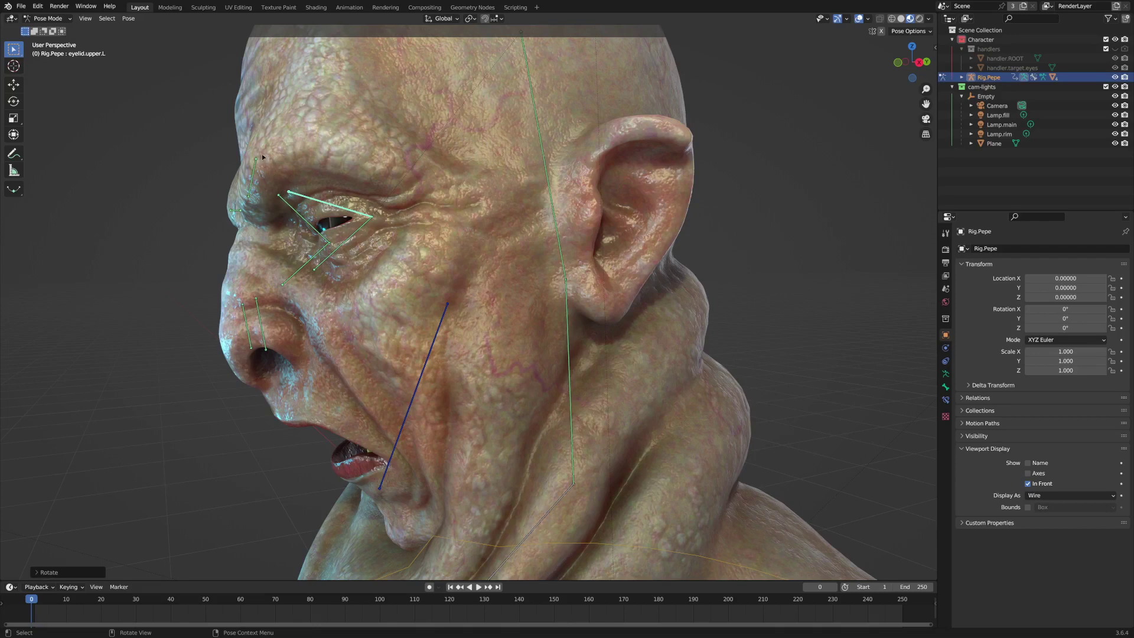
middle_click_drag(331, 187, 607, 246)
- Select the eye.target.handler widget in front of the face and frame it
scroll(637, 230, "up", 3)
left_click(640, 217)
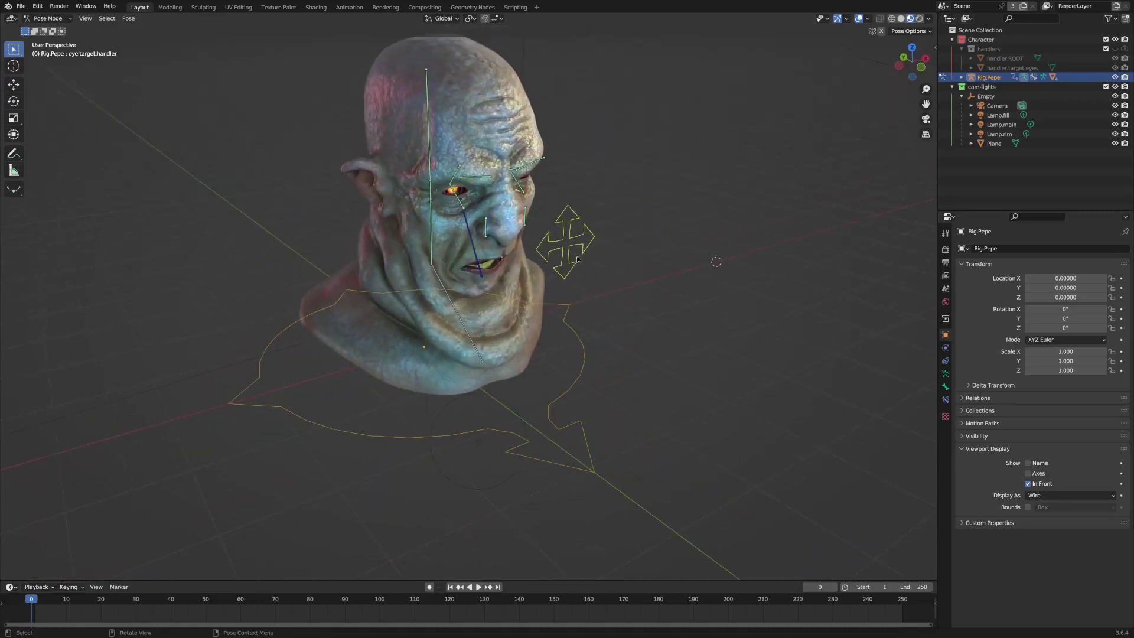
middle_click_drag(694, 263, 520, 277)
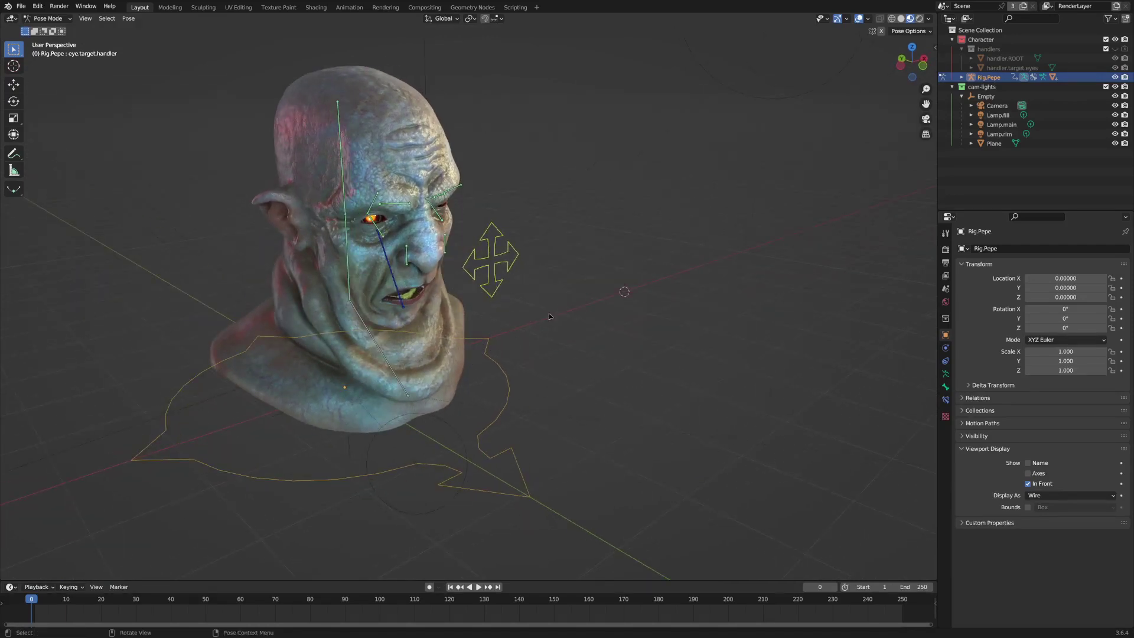
middle_click_drag(546, 318, 561, 285)
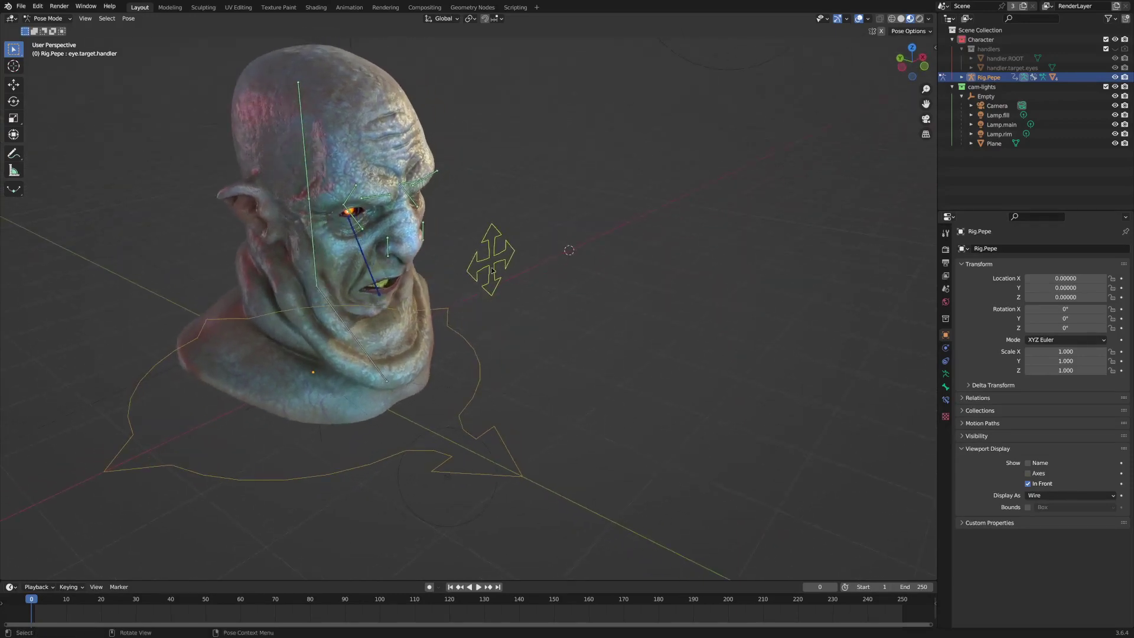
- Expand eye.target.handler's Viewport Display > Custom Shape panel, zoomed and widened for reading
left_click(946, 401)
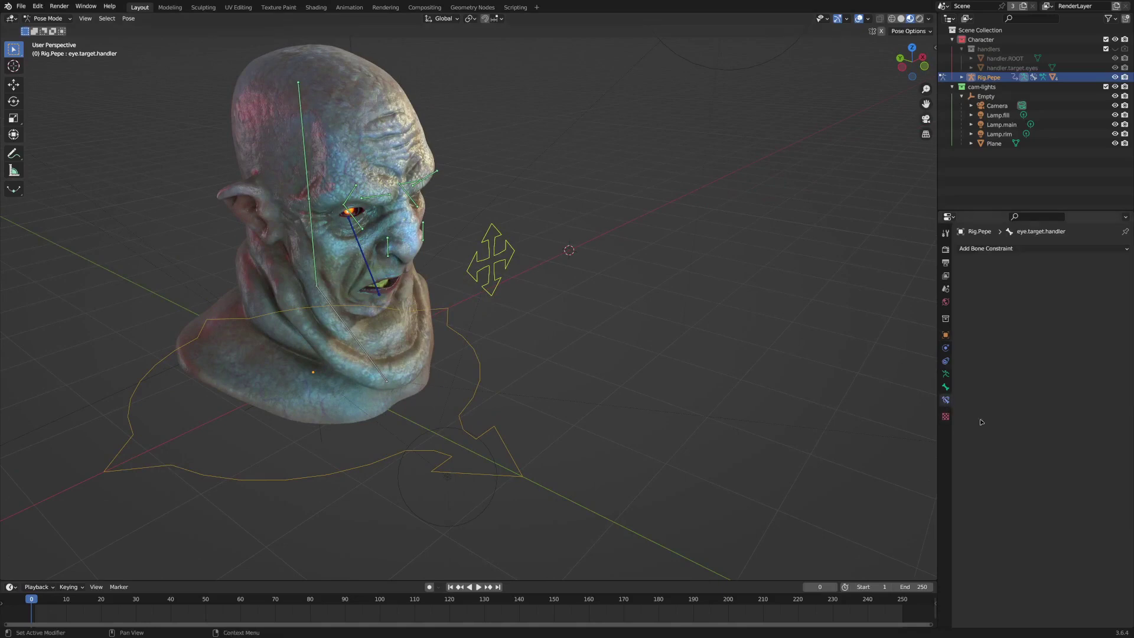
left_click(946, 389)
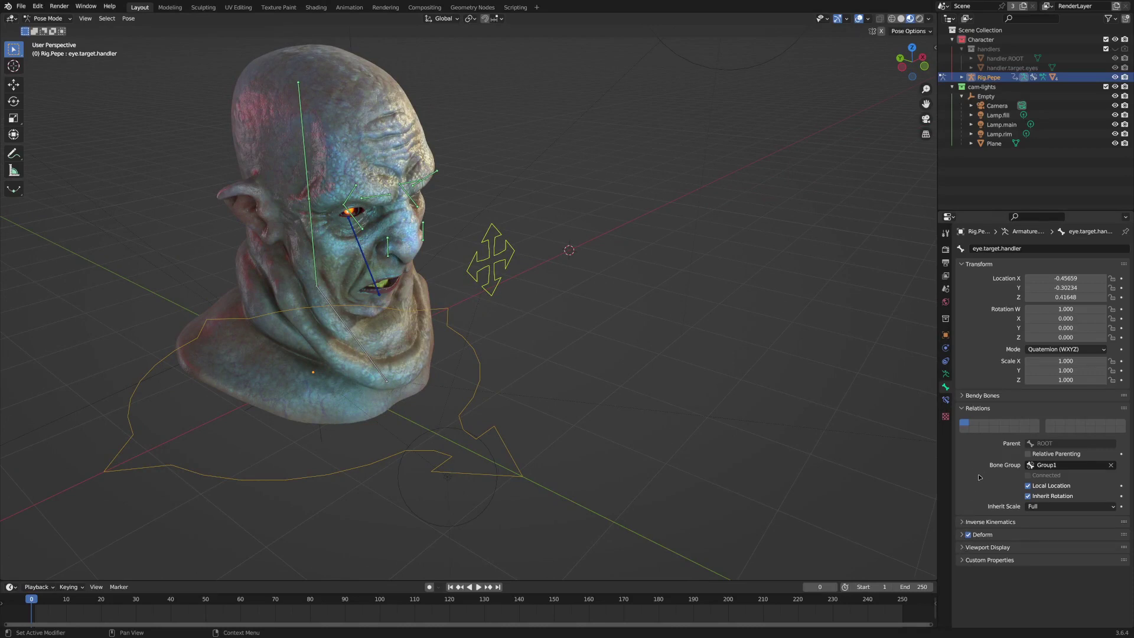
left_click(964, 548)
left_click(992, 575)
scroll(999, 472, "down", 5)
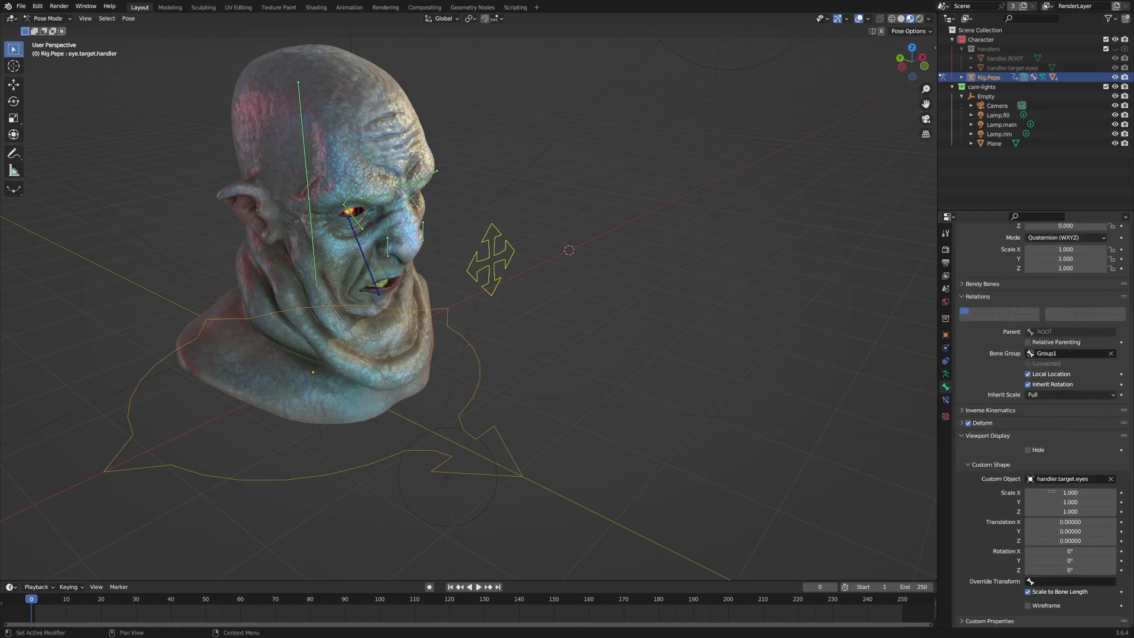
middle_click_drag(1057, 413, 1056, 389, "ctrl")
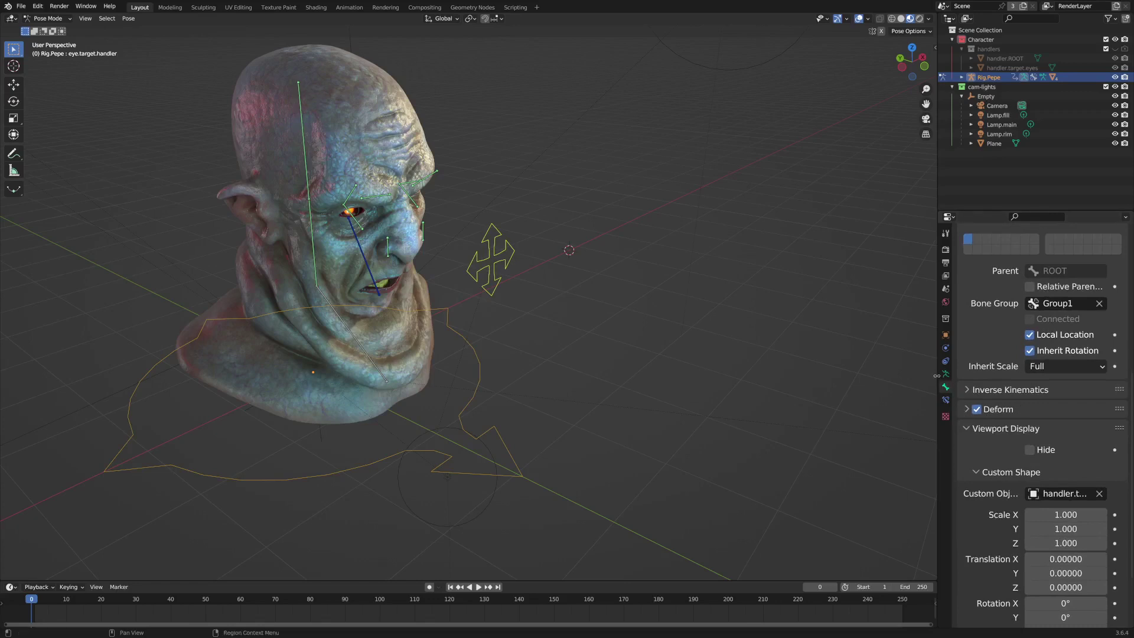
left_click_drag(937, 359, 850, 352)
scroll(1057, 433, "down", 1)
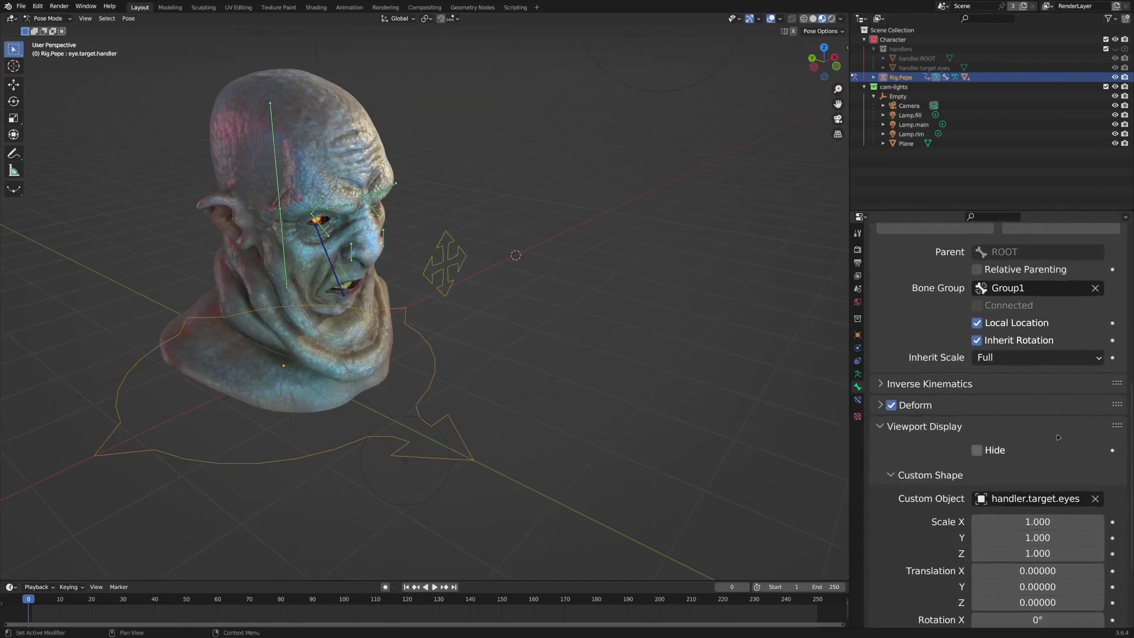
scroll(1045, 325, "down", 3)
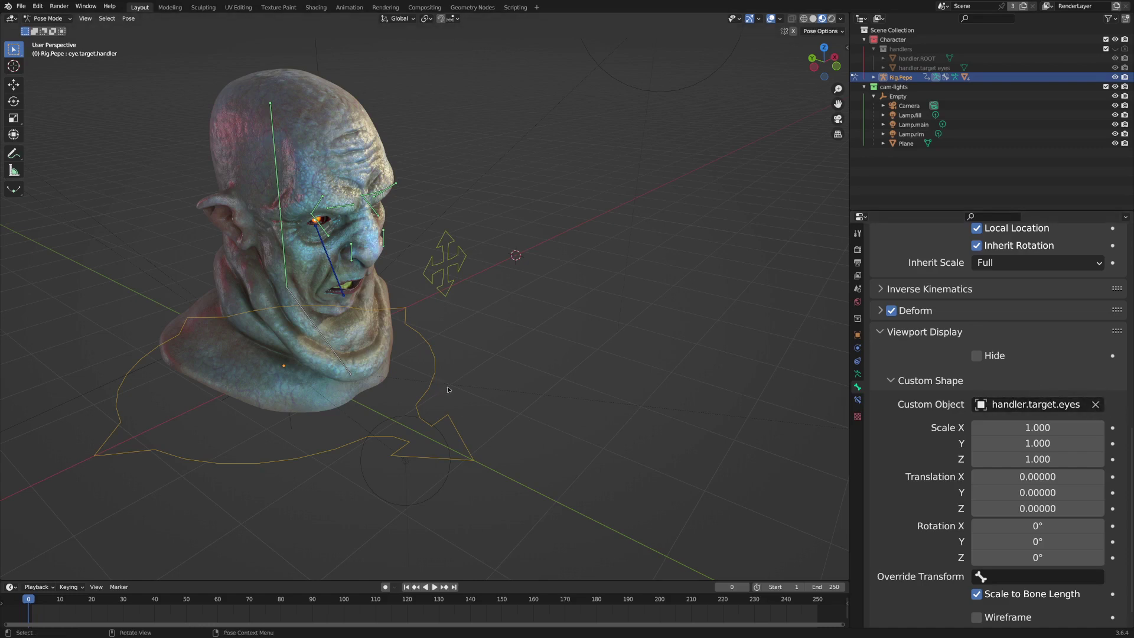
- Select the ROOT bone and clear its custom shape object
left_click(432, 360)
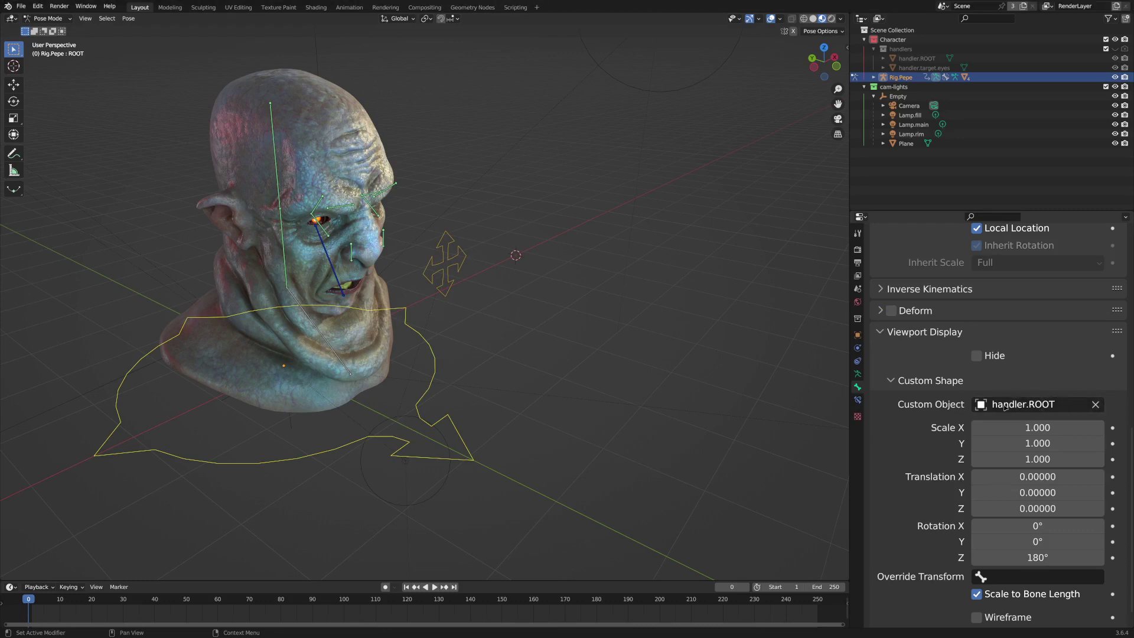
left_click(1095, 404)
mouse_move(331, 294)
middle_mouse_down()
mouse_move(401, 294)
mouse_move(411, 299)
mouse_move(402, 319)
mouse_move(363, 331)
mouse_move(331, 309)
mouse_move(421, 259)
mouse_move(331, 293)
mouse_move(492, 302)
middle_mouse_up()
scroll(377, 294, "up", 5)
scroll(389, 330, "up", 3)
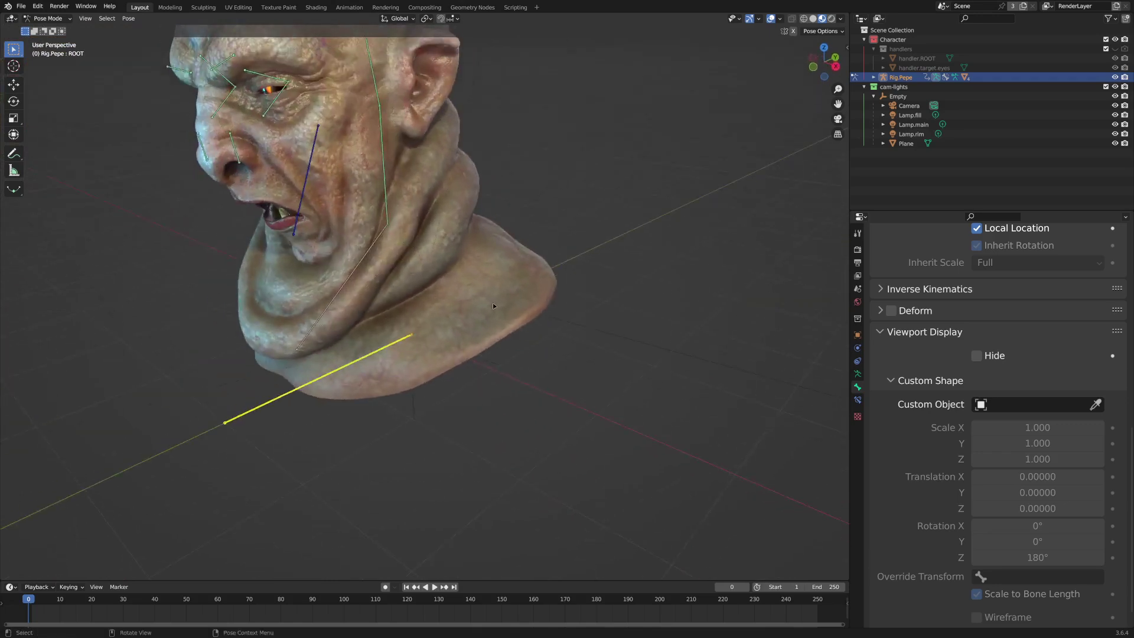
- Switch the armature's bone Display As setting from Octahedral to Stick
left_click(857, 374)
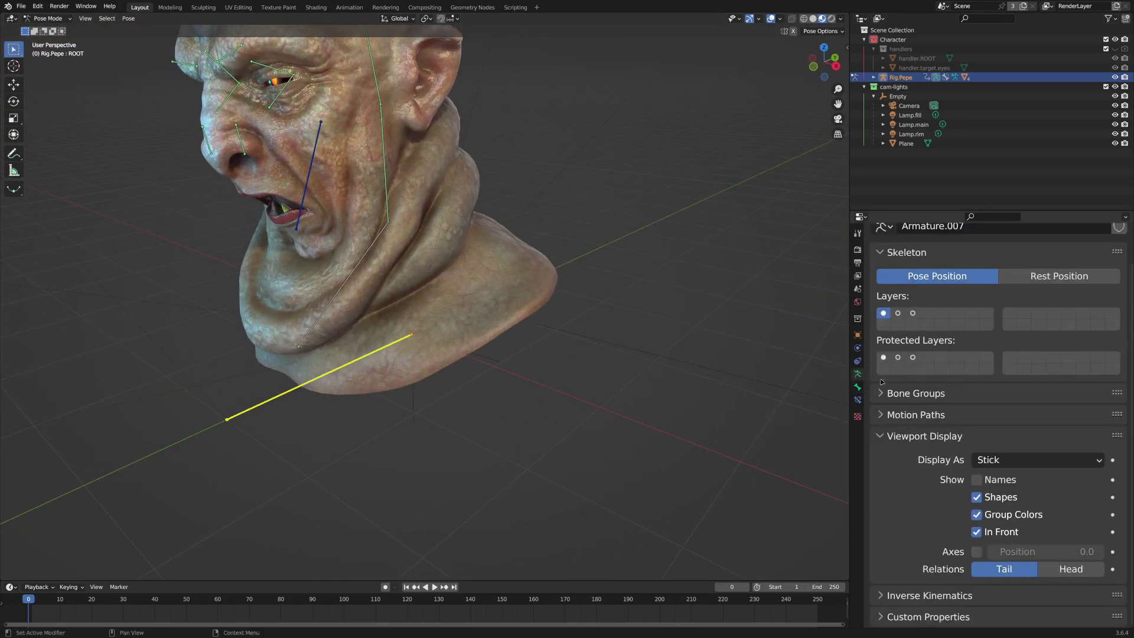
left_click(1009, 466)
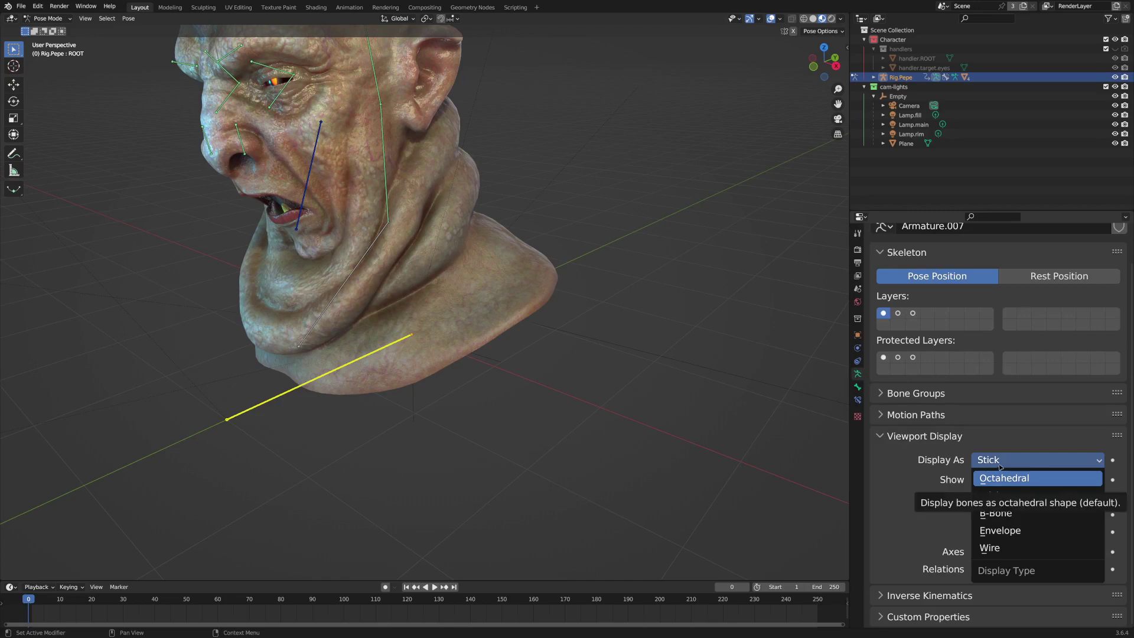
left_click(1008, 481)
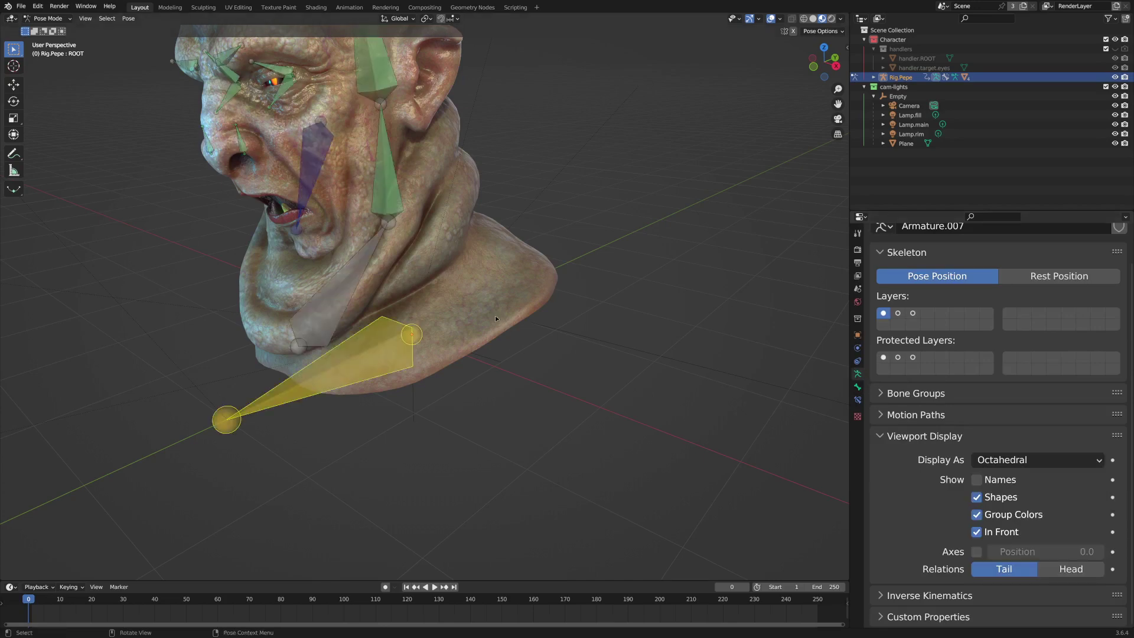
middle_click_drag(490, 300, 664, 320)
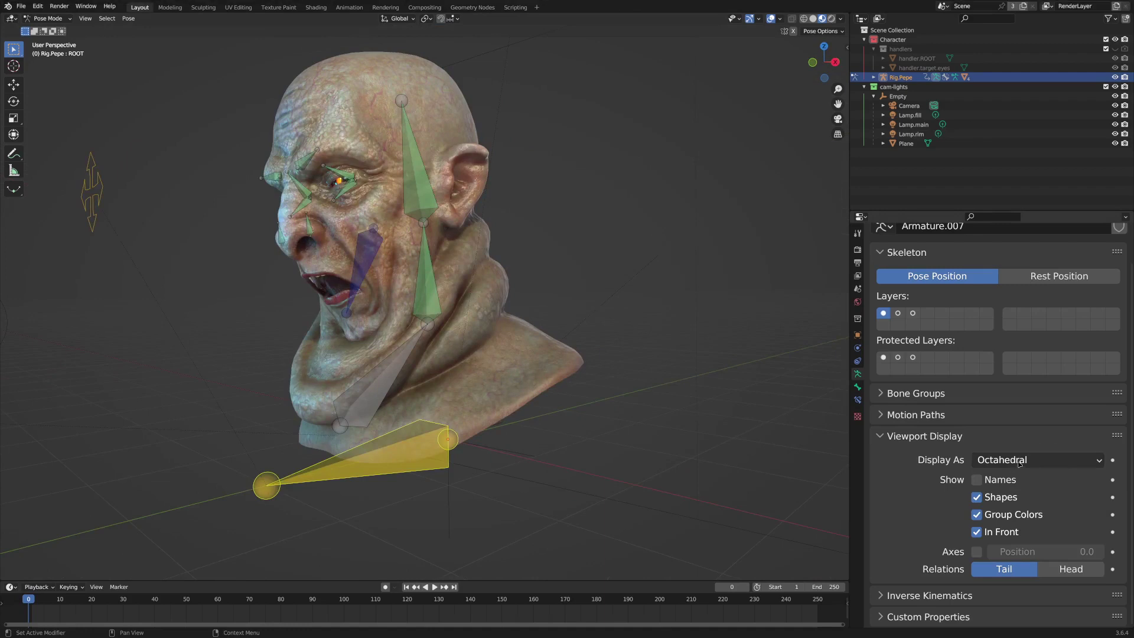
left_click(1053, 464)
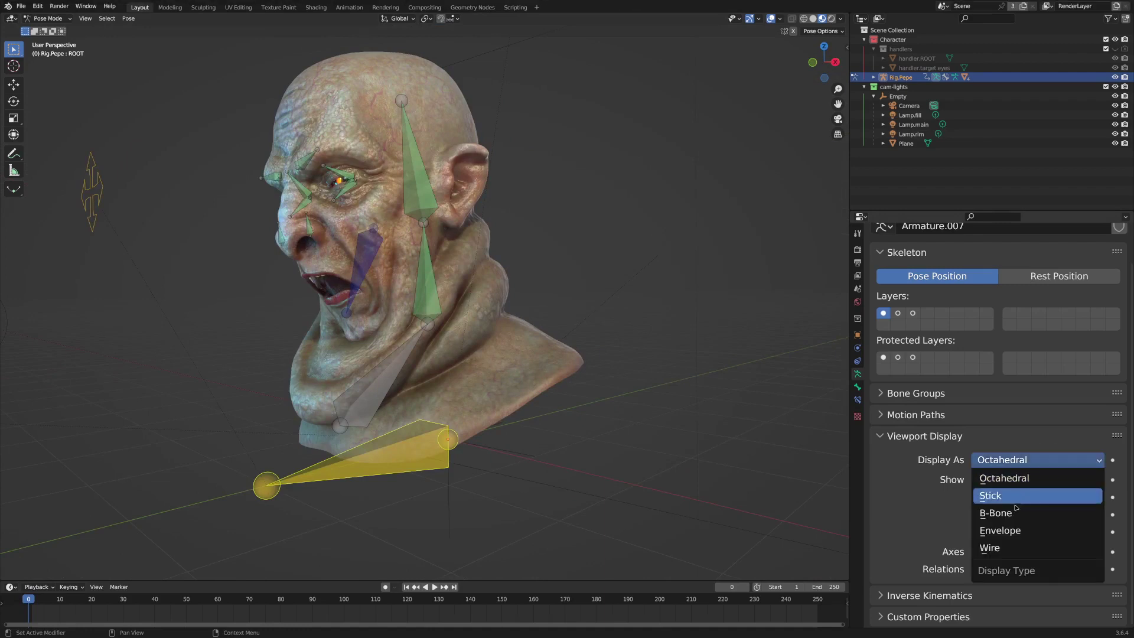
left_click(997, 496)
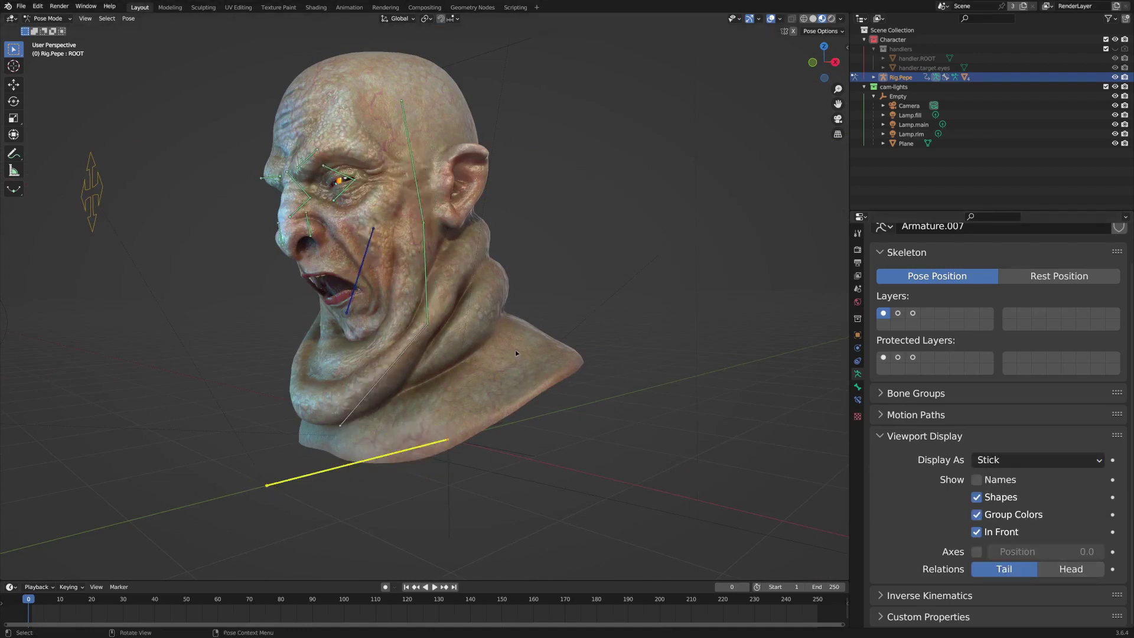
middle_click_drag(515, 353, 515, 445)
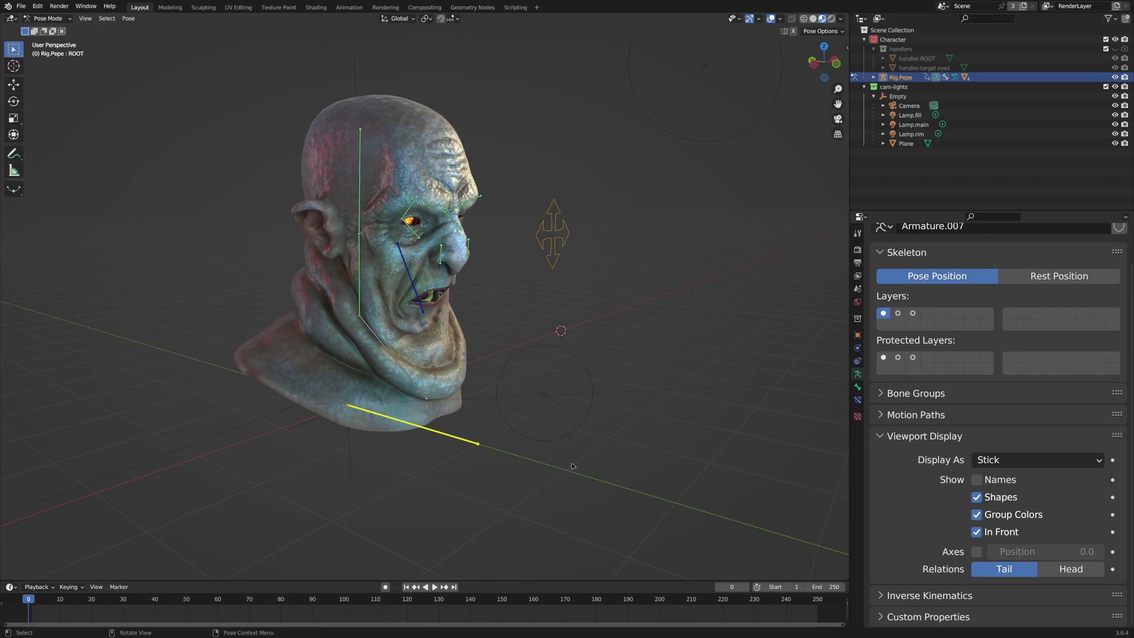
- Set the ROOT bone's Custom Shape object to handler.ROOT
left_click(857, 399)
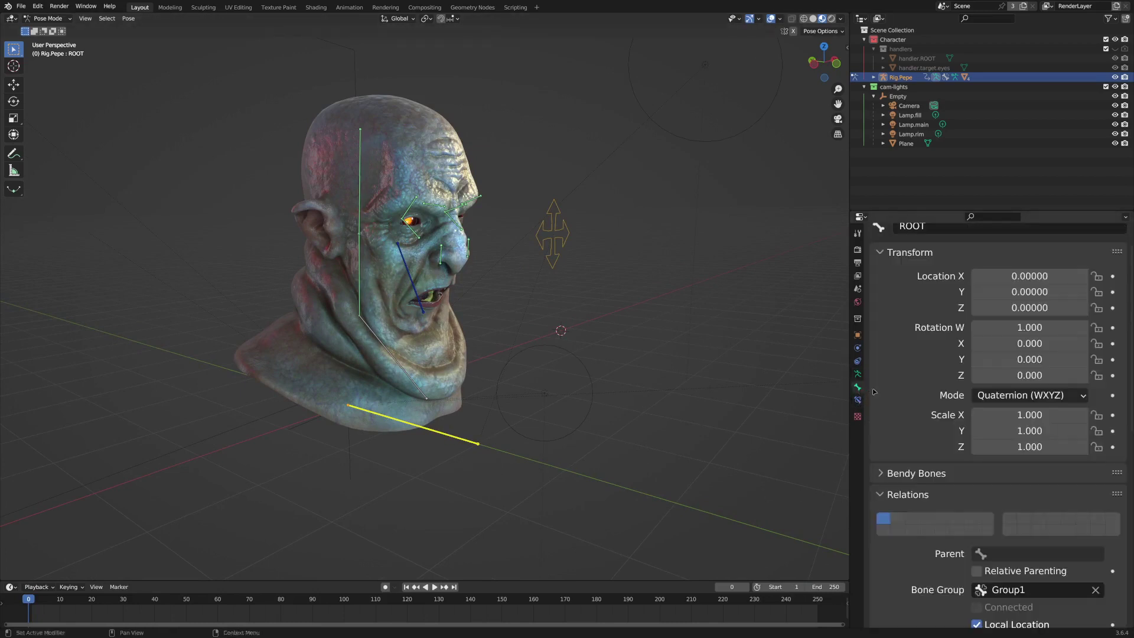
scroll(960, 334, "down", 5)
scroll(1001, 409, "down", 4)
scroll(930, 297, "down", 4)
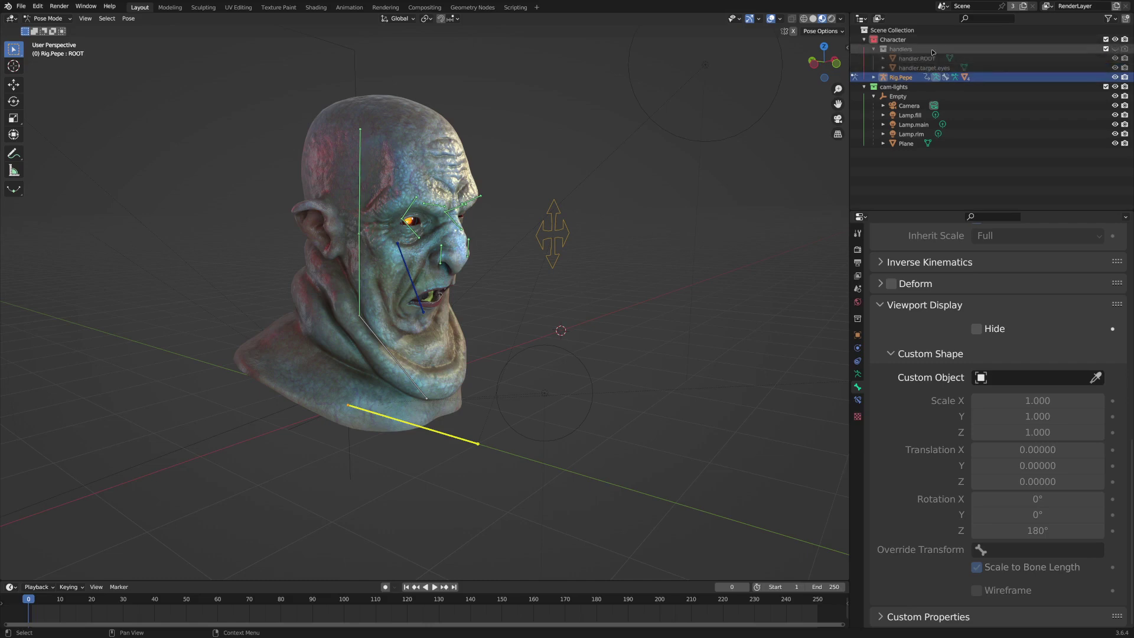
left_click(1008, 380)
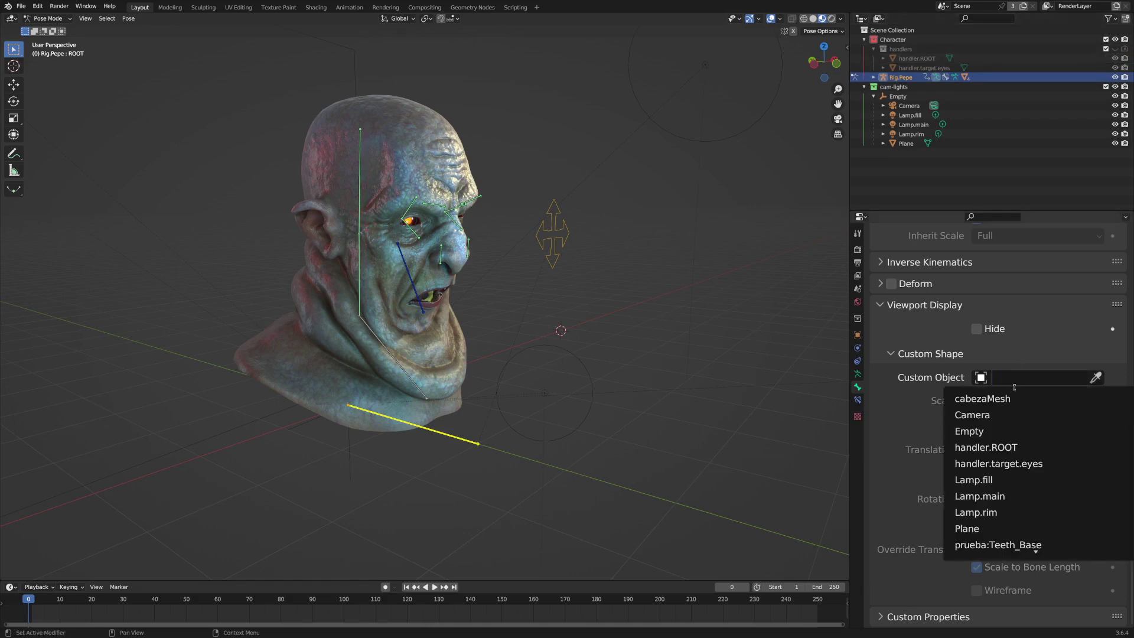
type("h")
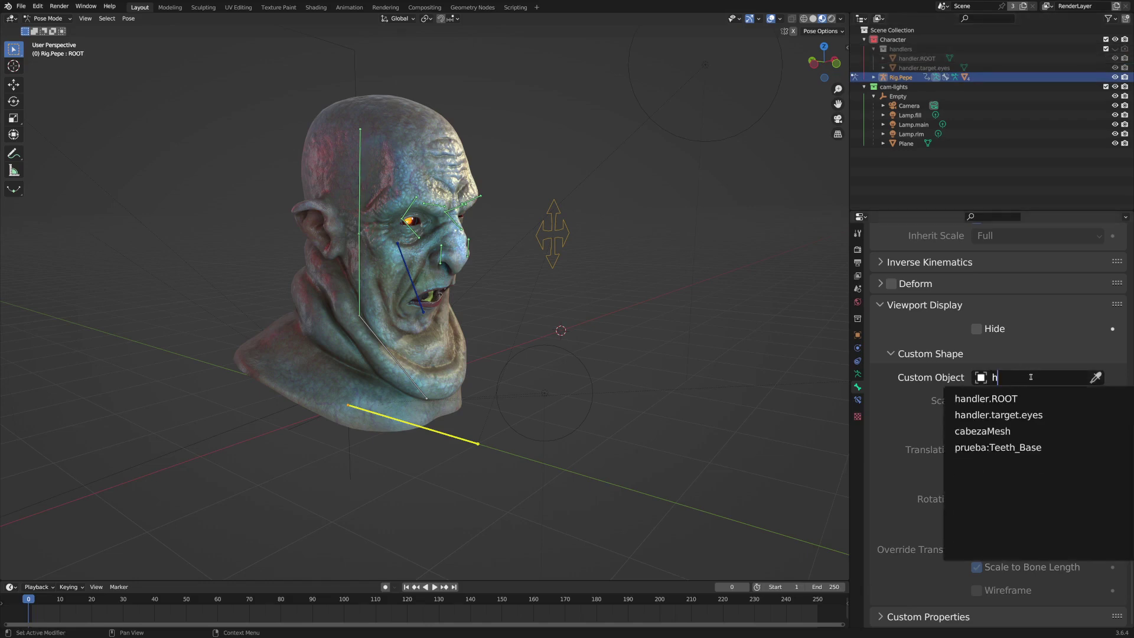
left_click(1005, 399)
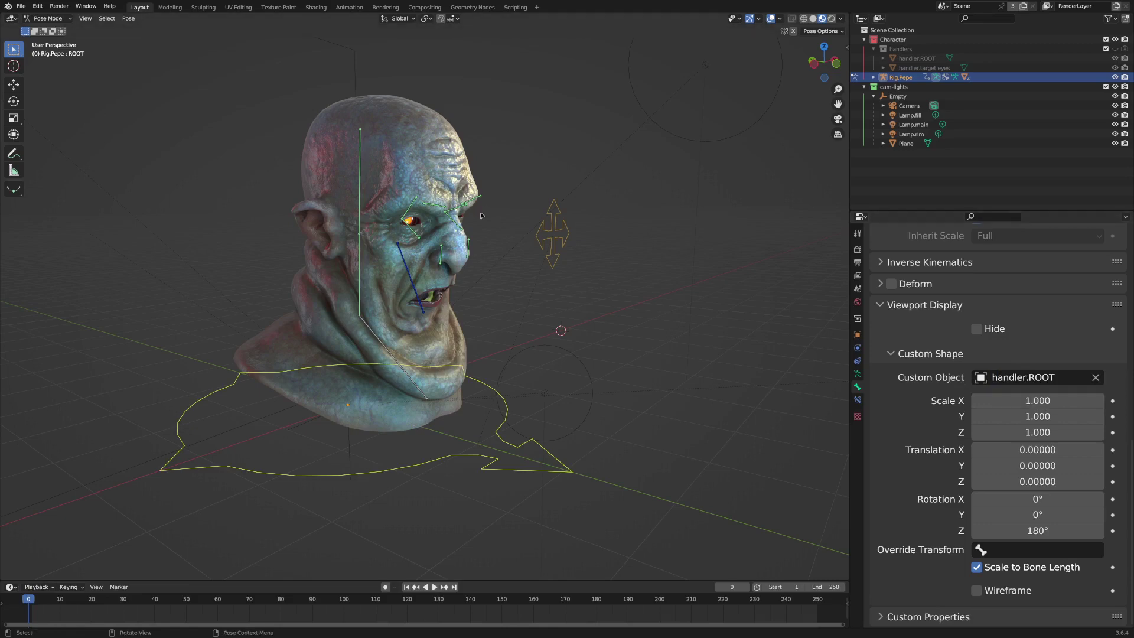
middle_click_drag(532, 231, 422, 171)
- Unhide the handlers collection and select the handler.ROOT object
left_click(1114, 49)
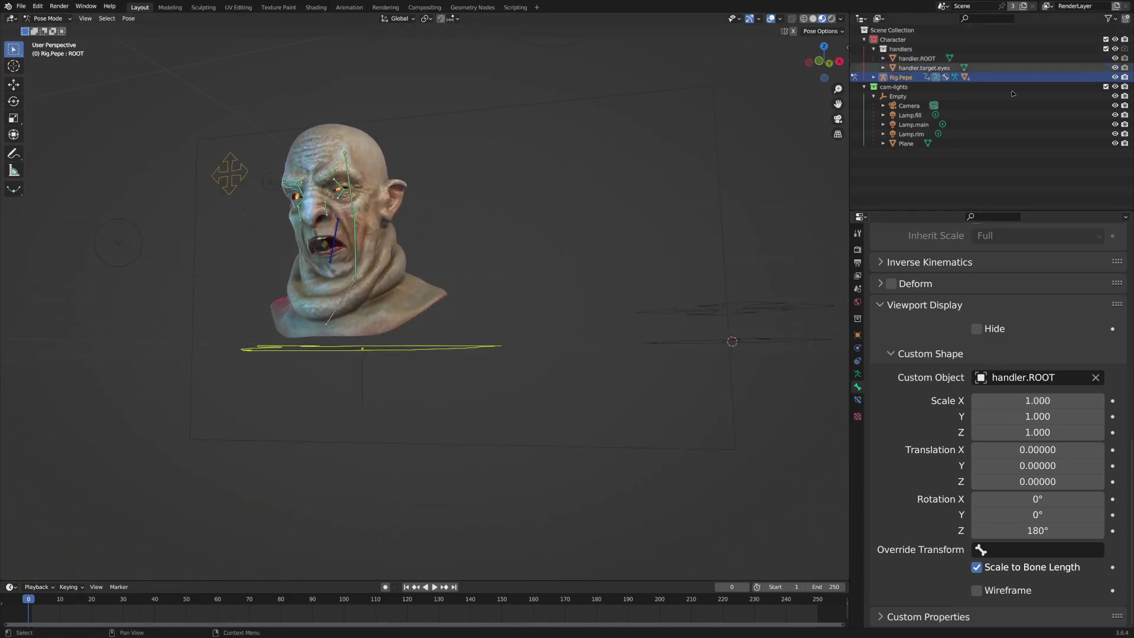
middle_click_drag(679, 278, 566, 295)
left_click(639, 326)
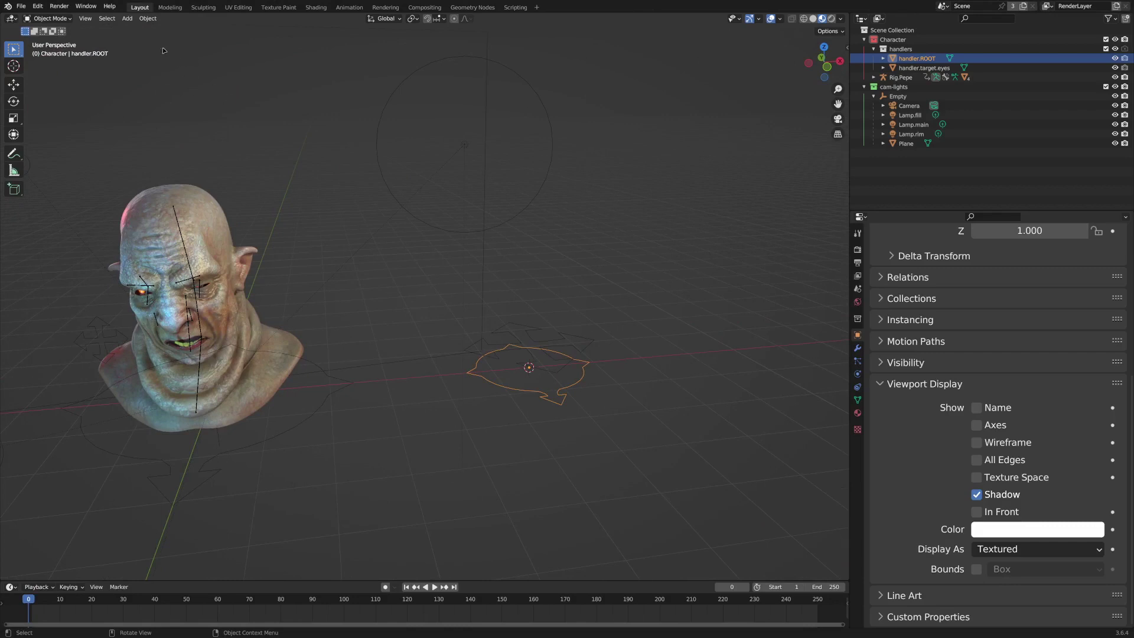
- Add a mesh Circle and raise it along Z above the handler.ROOT shape
left_click(127, 18)
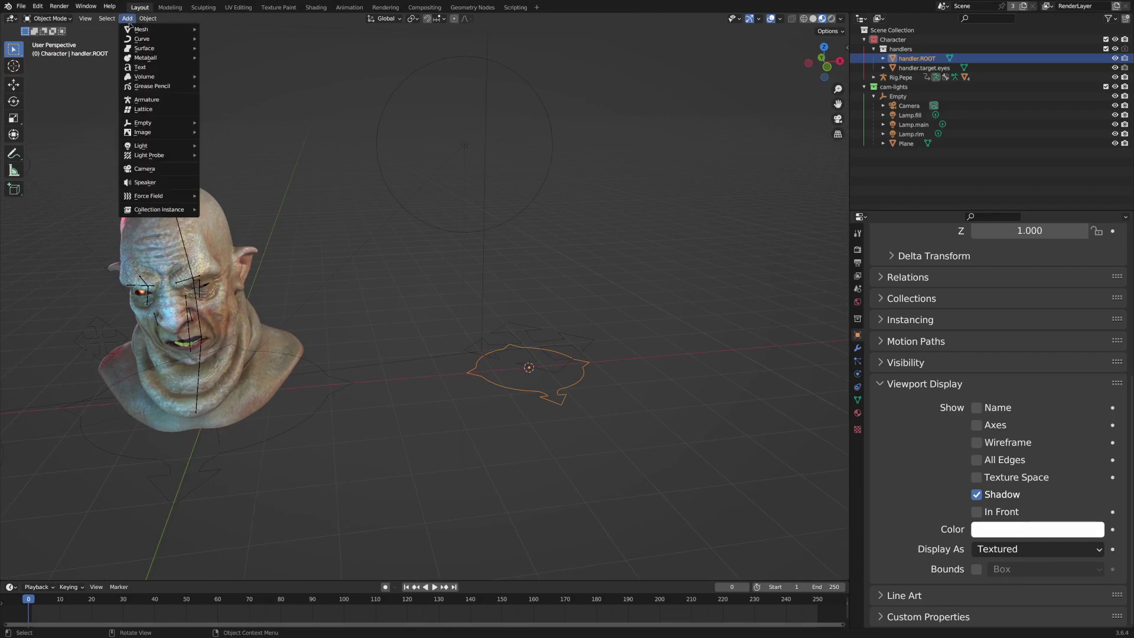
mouse_move(143, 29)
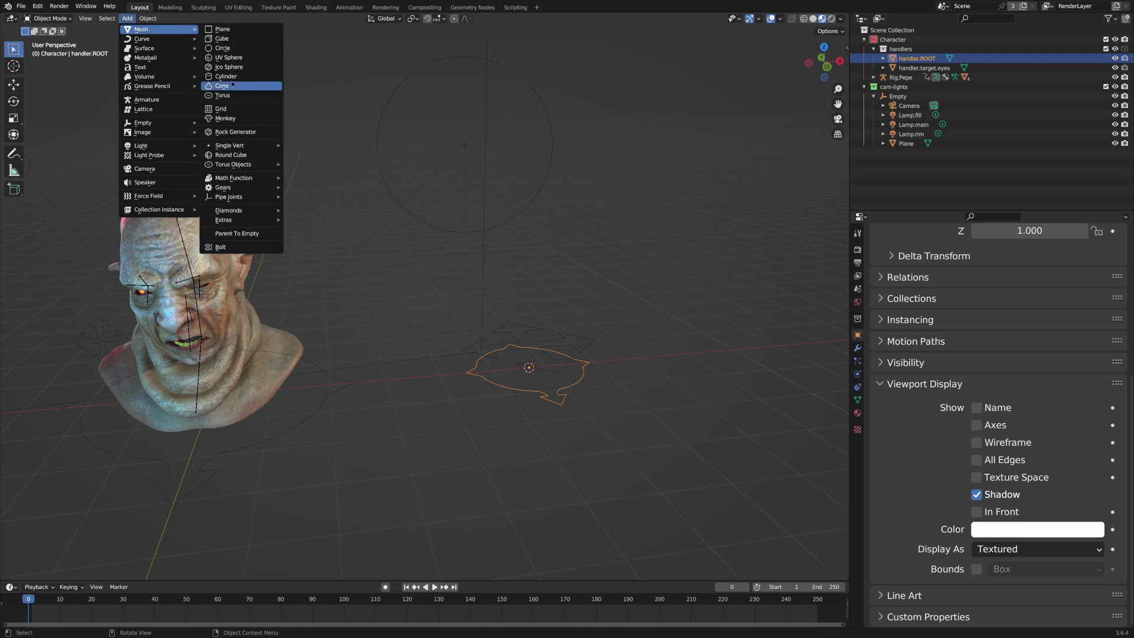
left_click(228, 47)
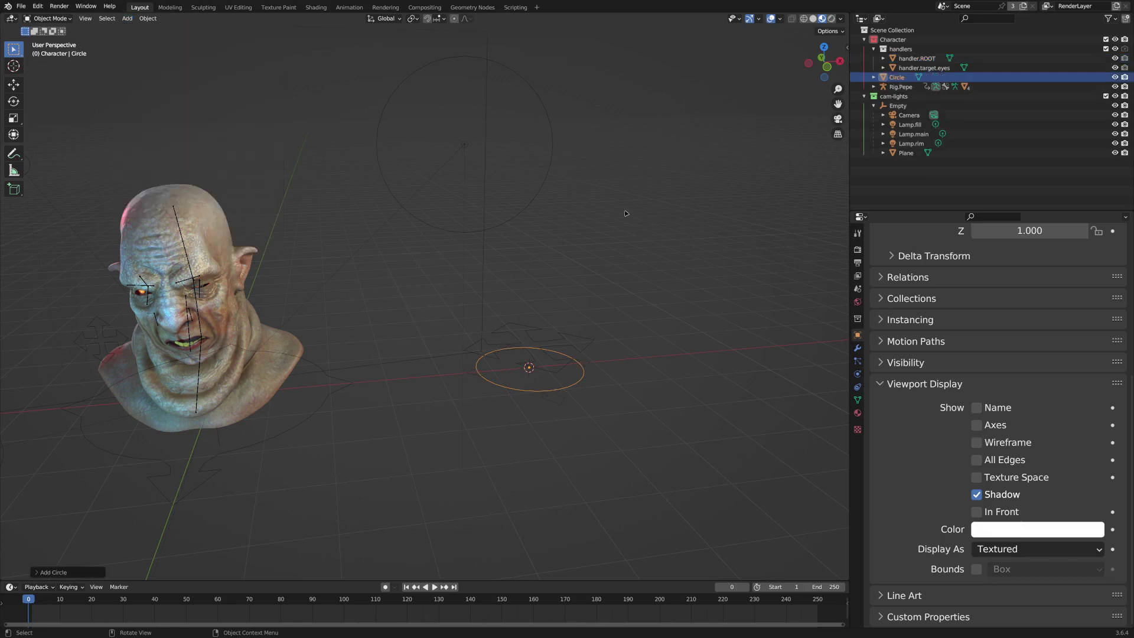
key("g")
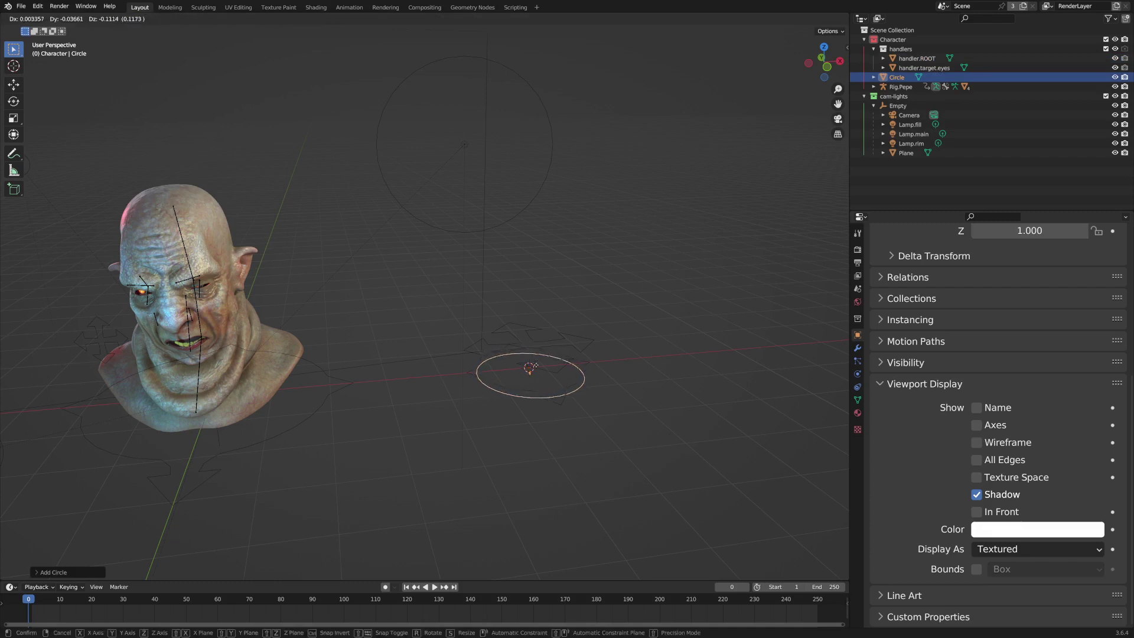
key("z")
left_click(535, 283)
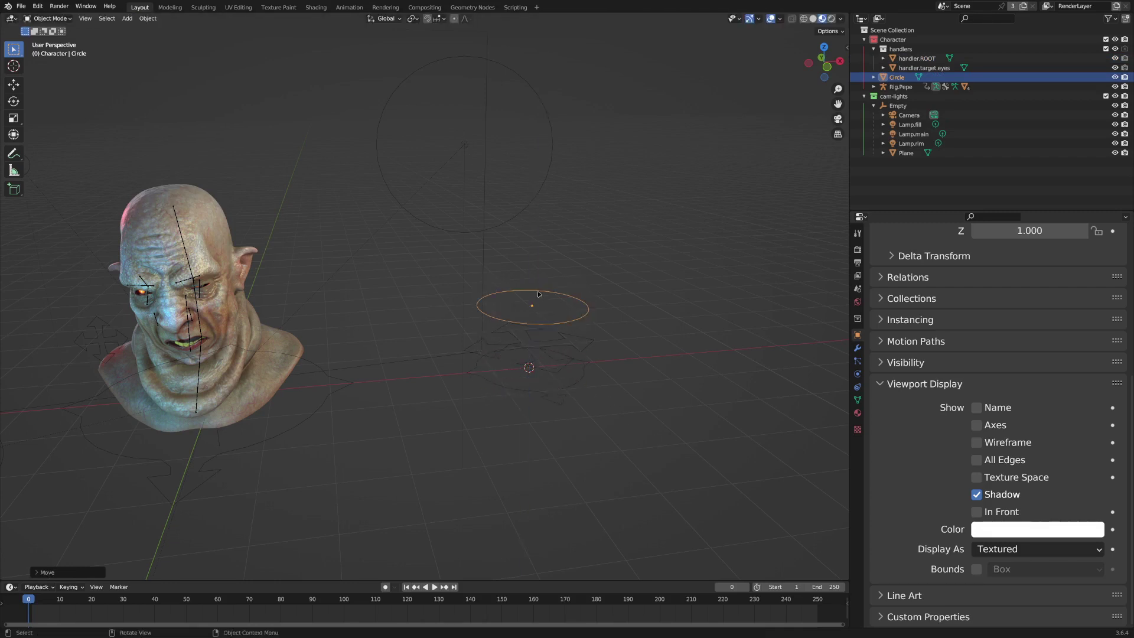
middle_click_drag(535, 284, 538, 330)
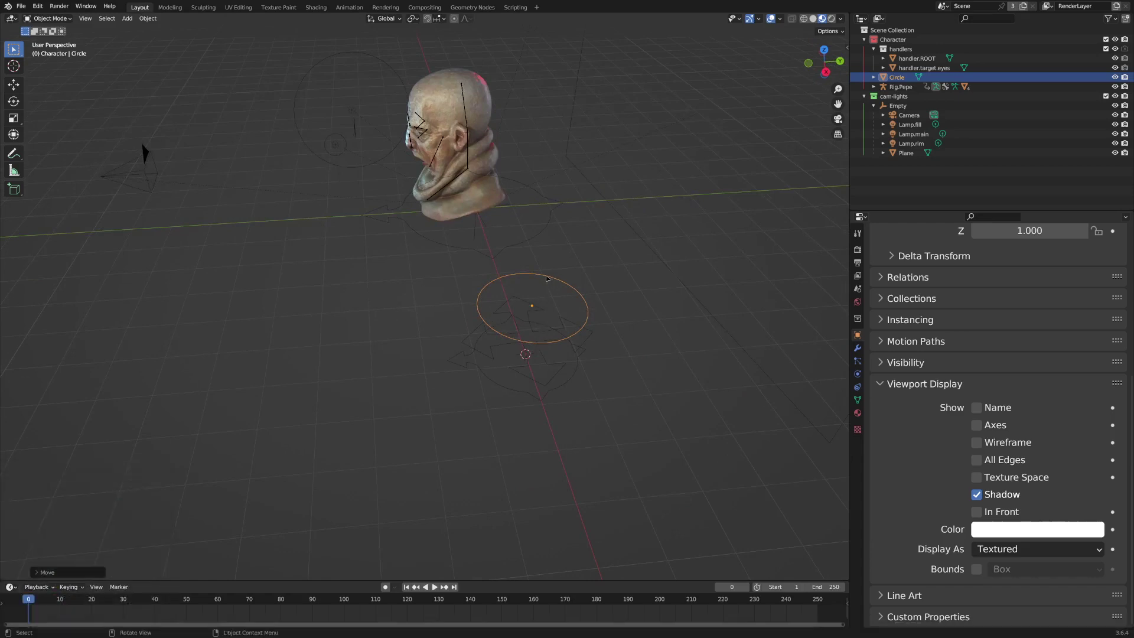
scroll(534, 328, "up", 4)
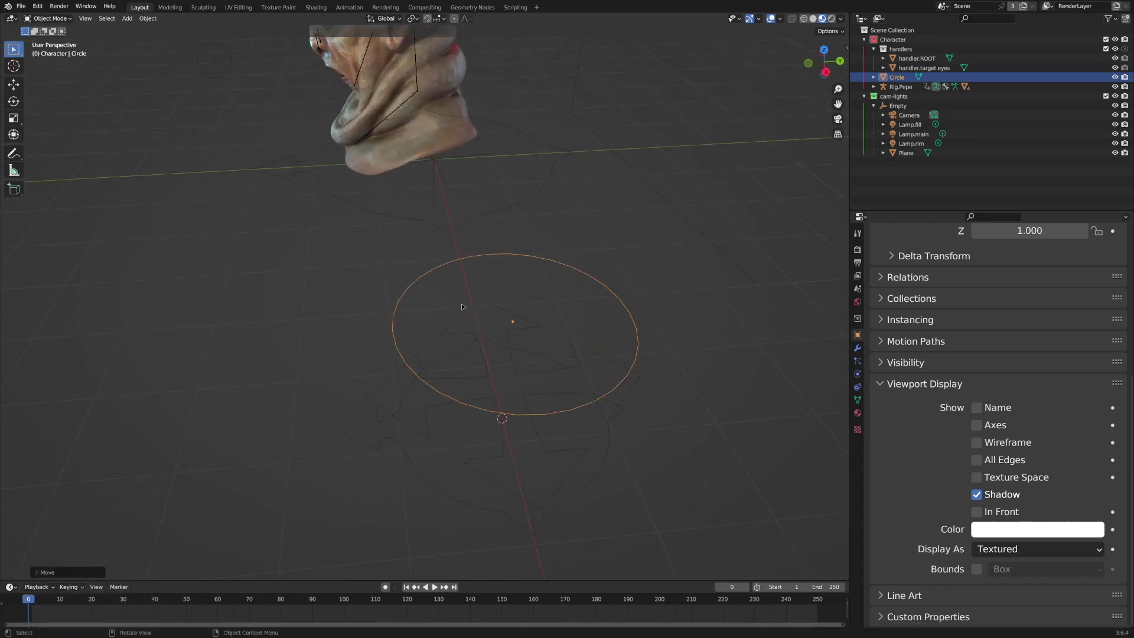
middle_click_drag(463, 308, 475, 316)
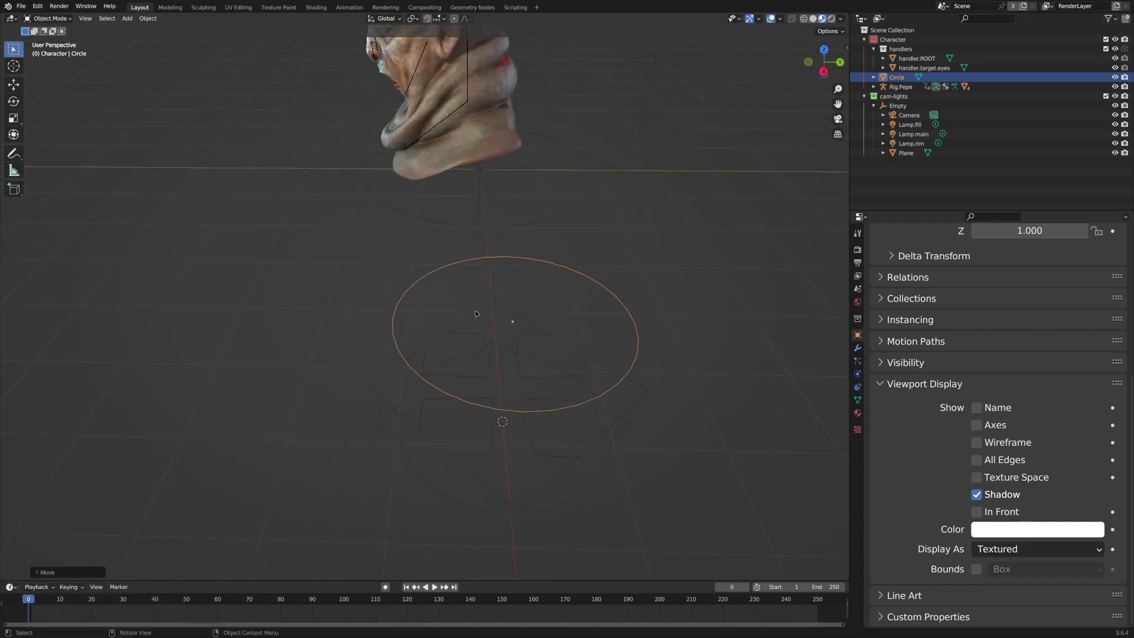
middle_click_drag(538, 315, 499, 324)
- In vertex select mode, pull one circle vertex outward along Y
key("Tab")
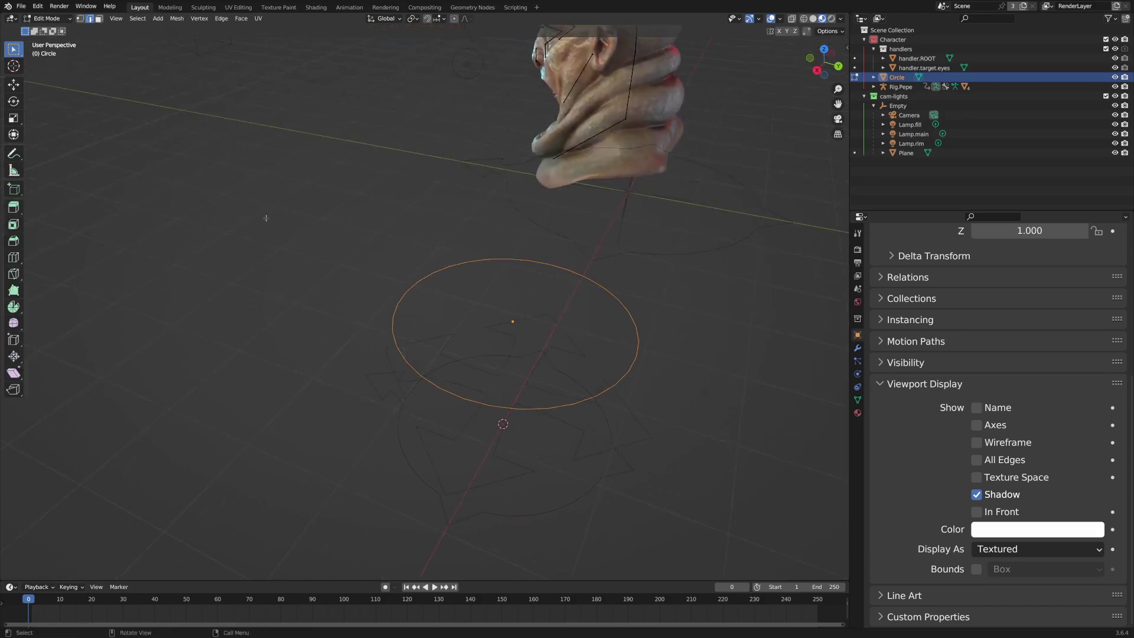
left_click(80, 19)
middle_click_drag(429, 248, 444, 271)
left_click(400, 270)
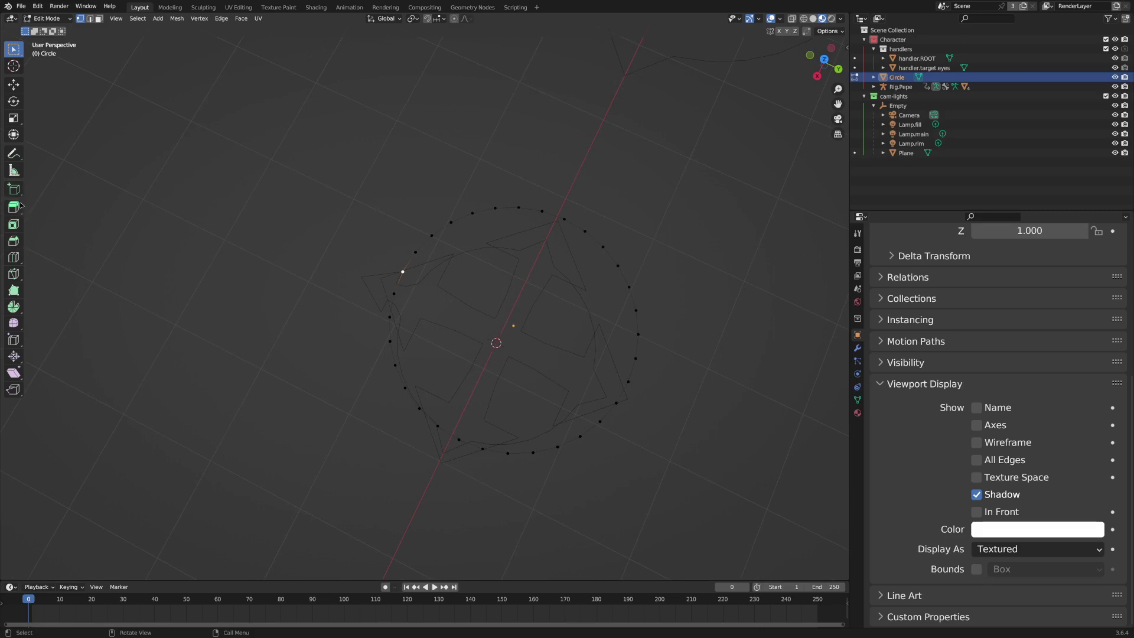
left_click(13, 84)
left_click_drag(428, 291, 377, 221)
- Check the tabbed circle from another angle and return to Object Mode
middle_click_drag(385, 172, 551, 208)
key("super")
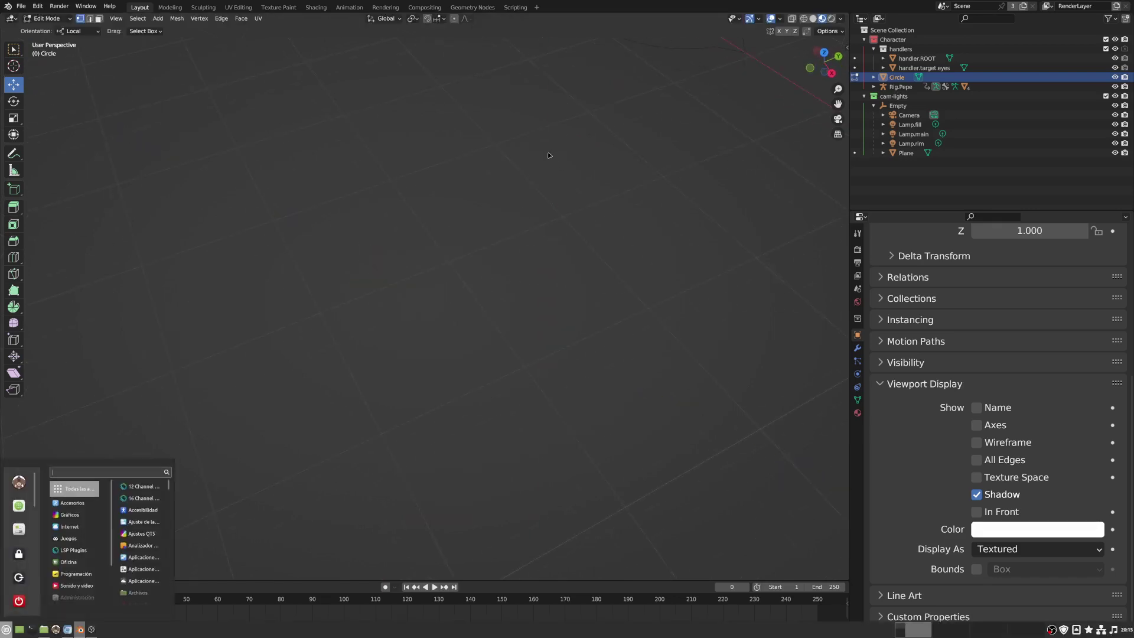
key("super")
middle_click_drag(552, 165, 543, 297)
left_click(48, 18)
left_click(46, 21)
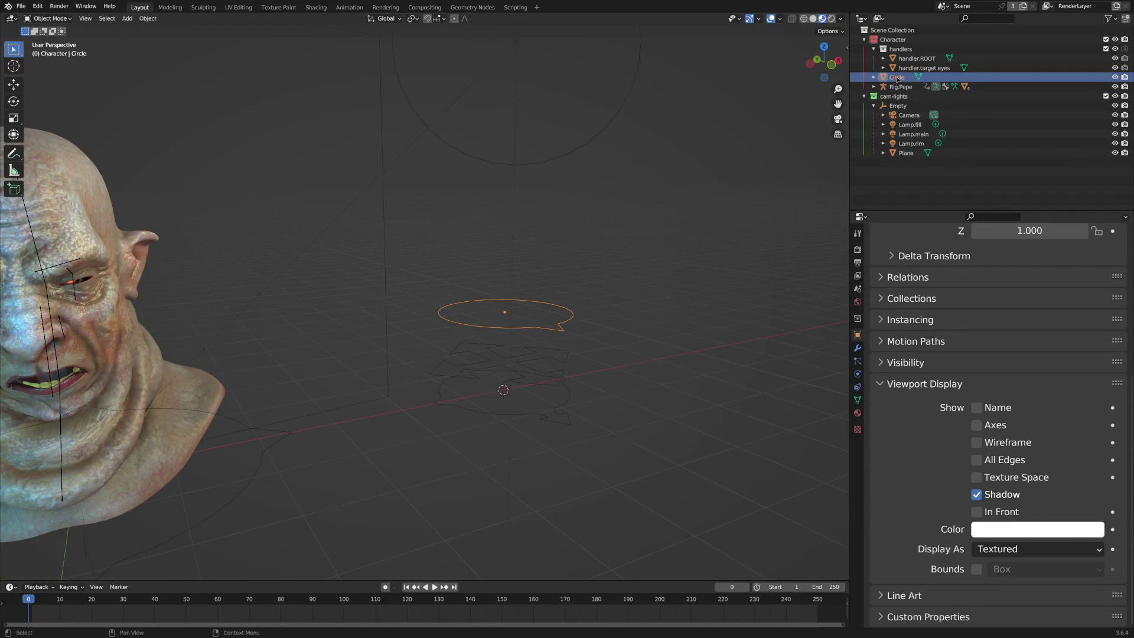
- Move the Circle into the handlers collection and rename it handler.Circle
left_click_drag(901, 81, 918, 52)
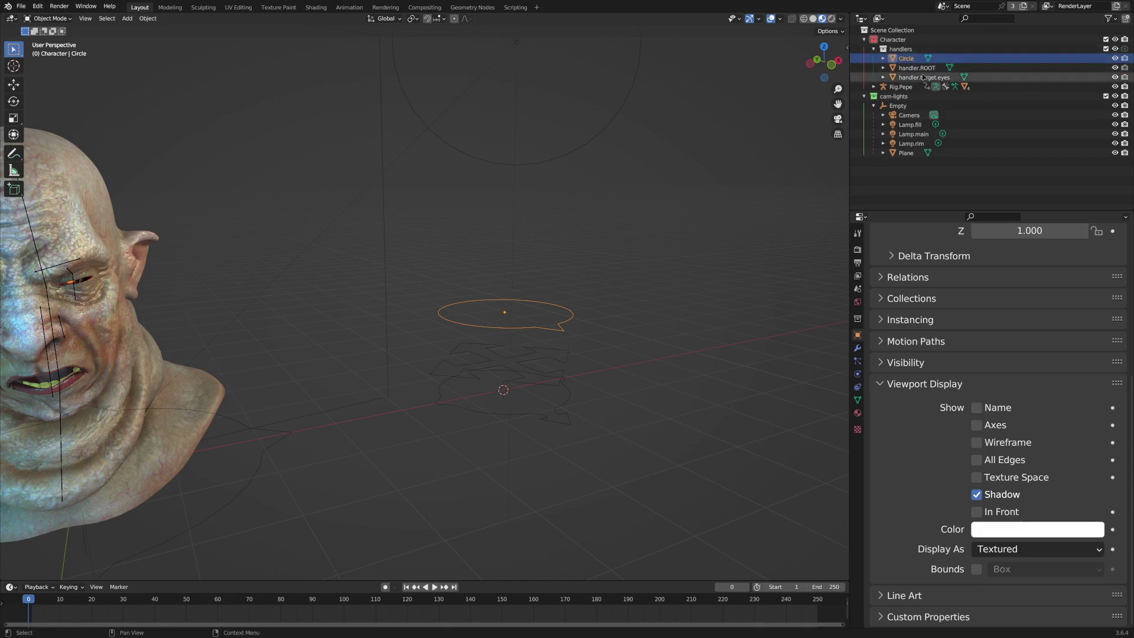
double_click(906, 59)
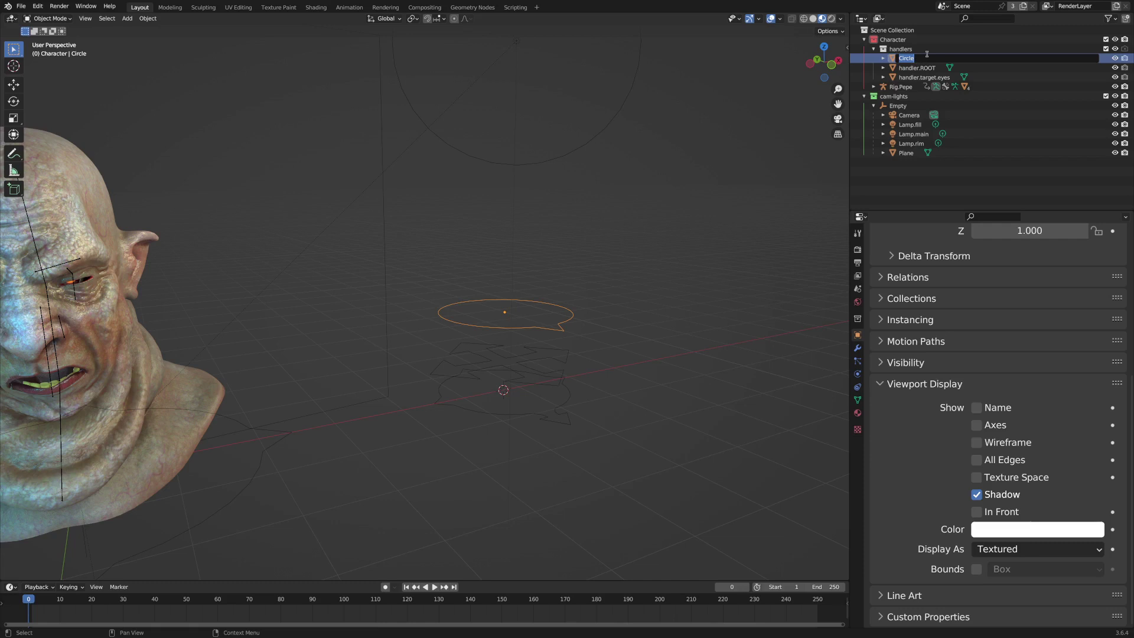
key("Home")
type("handler.")
key("Return")
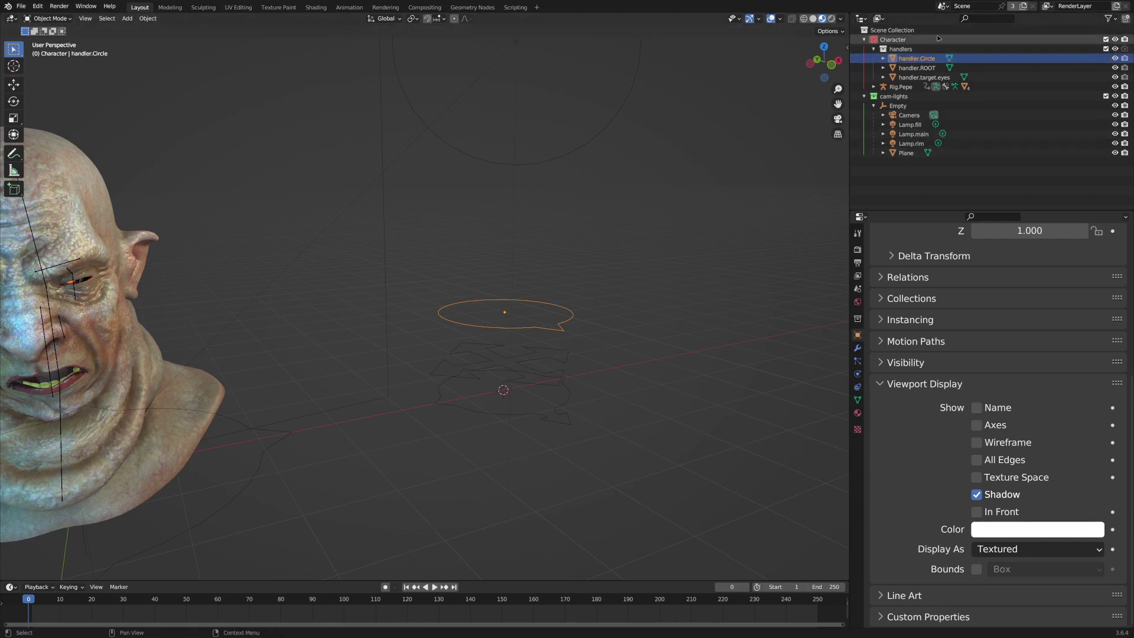
- Hide the handlers collection and bring the ogre's head back into view
left_click(1115, 49)
mouse_move(482, 214)
middle_mouse_down()
mouse_move(445, 221)
mouse_move(432, 266)
mouse_move(479, 242)
mouse_move(476, 226)
middle_mouse_up()
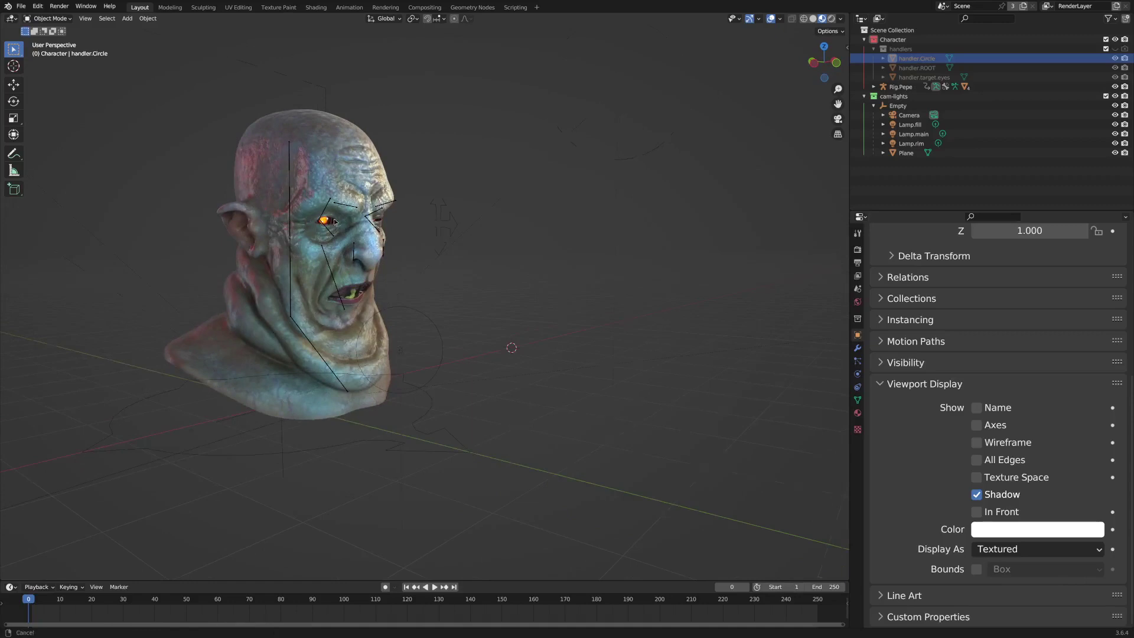
scroll(377, 228, "up", 3)
middle_click_drag(377, 228, 328, 207)
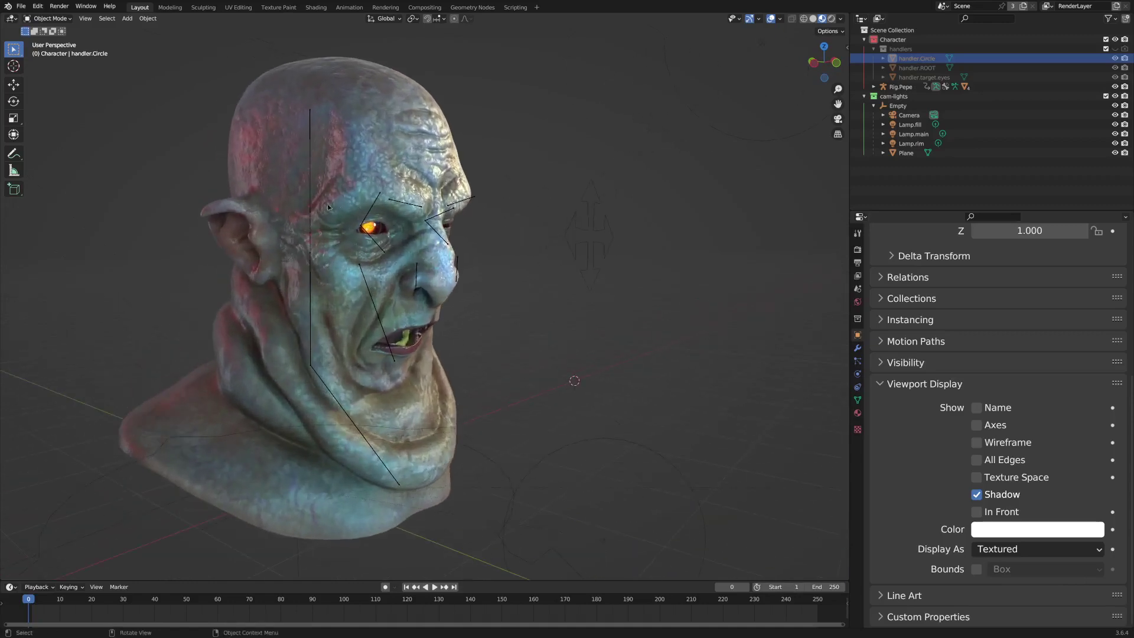
- Put the Rig.Pepe rig in pose mode and select its head bone
left_click(118, 473)
key("ctrl+Tab")
middle_click_drag(280, 349, 383, 250)
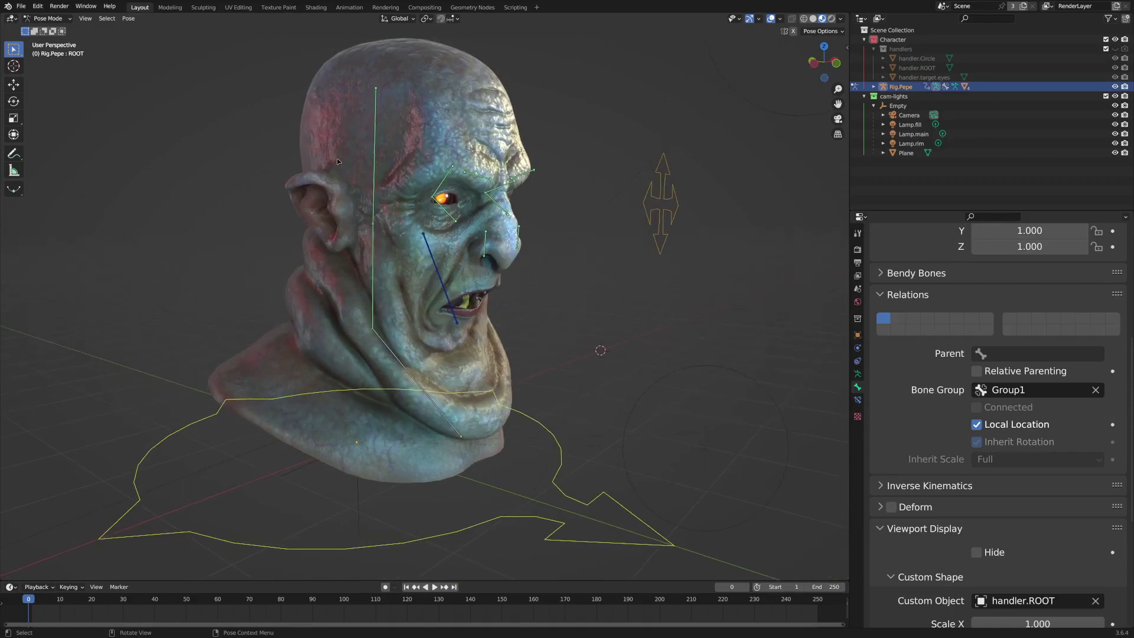
left_click(376, 110)
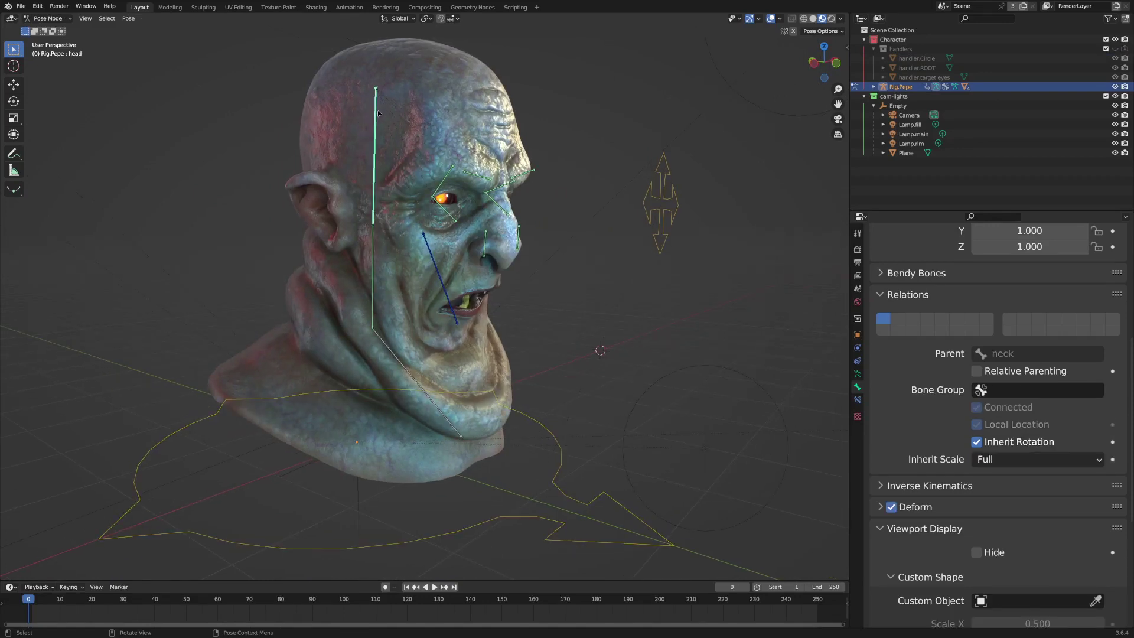
middle_click_drag(437, 165, 404, 151)
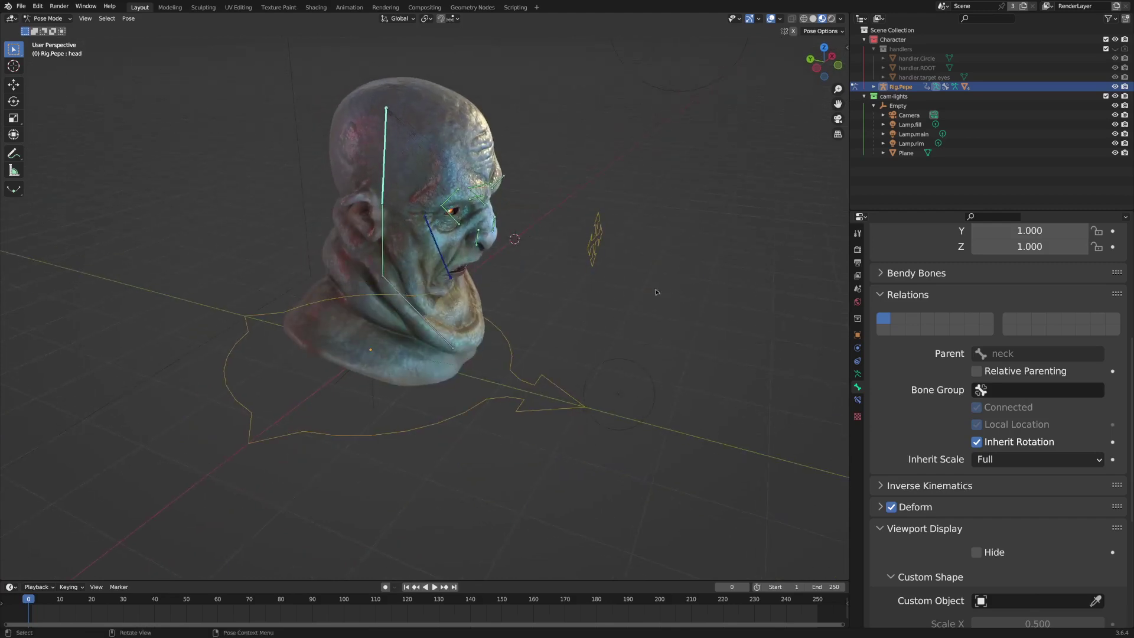
scroll(983, 538, "down", 8)
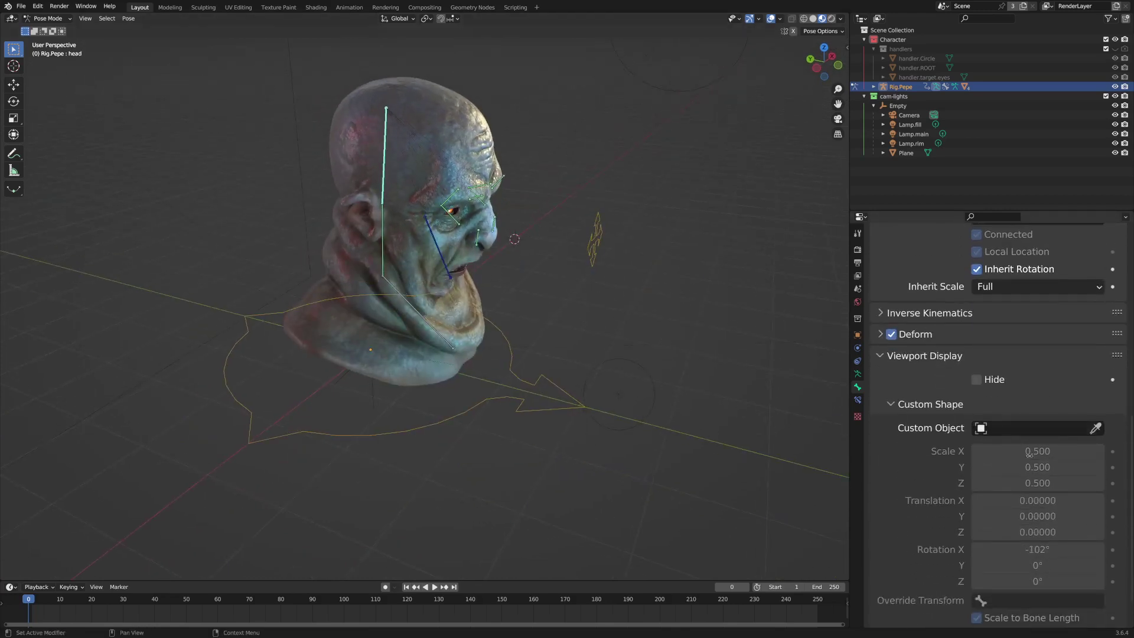
- Assign handler.Circle as the head bone's custom shape object
left_click(1039, 379)
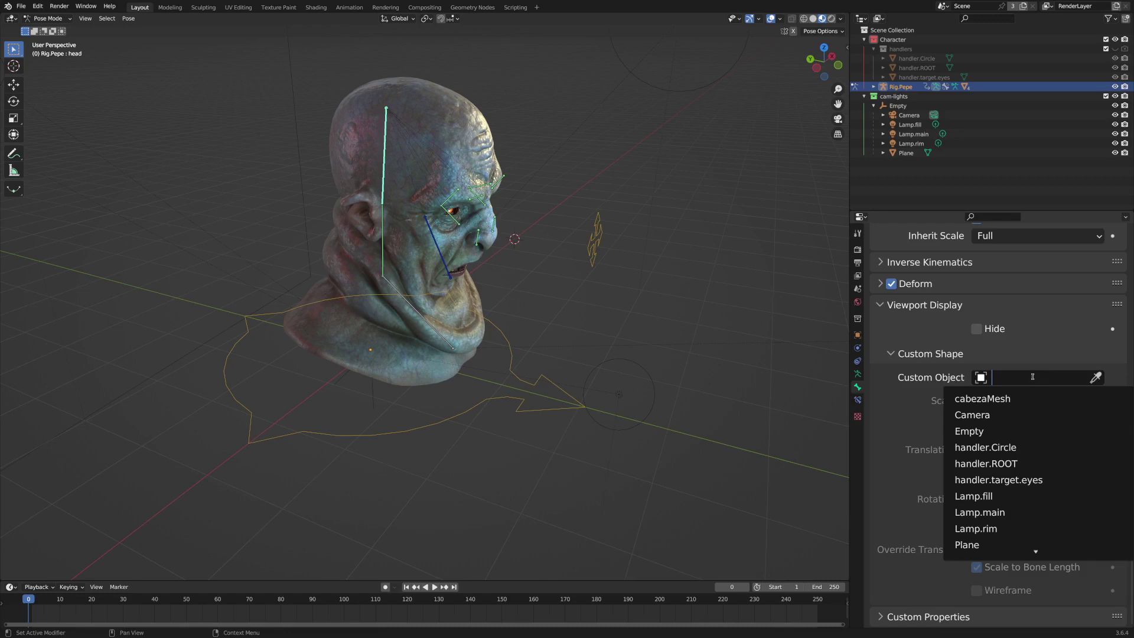
type("han")
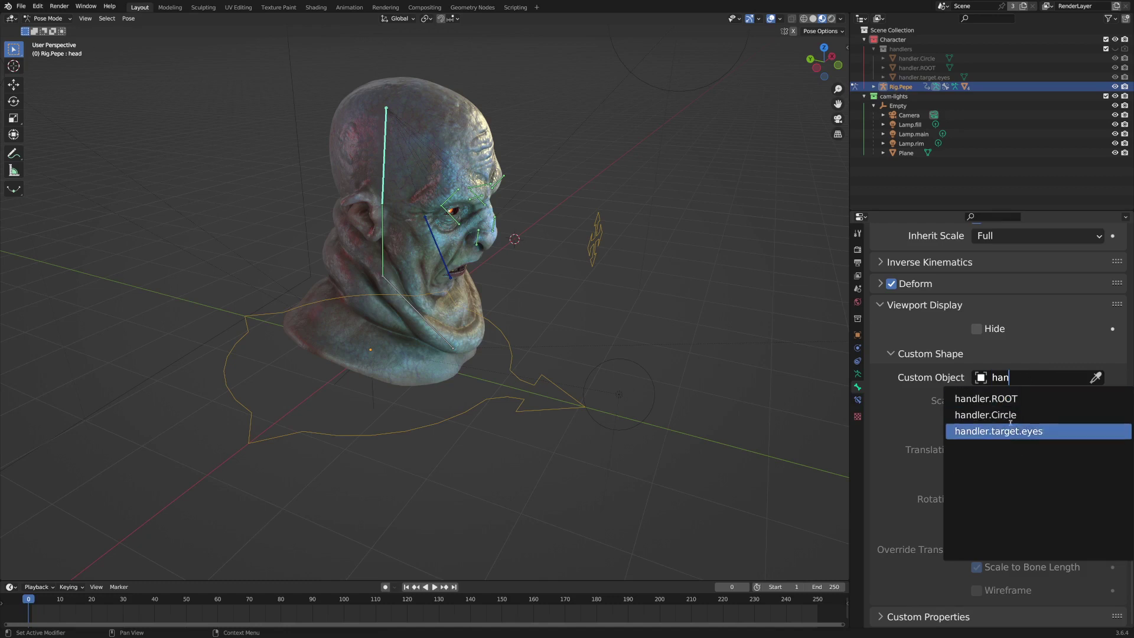
left_click(1013, 413)
- Zero the head widget's Z offset and raise its Y offset to 0.56
middle_click_drag(434, 165, 343, 236)
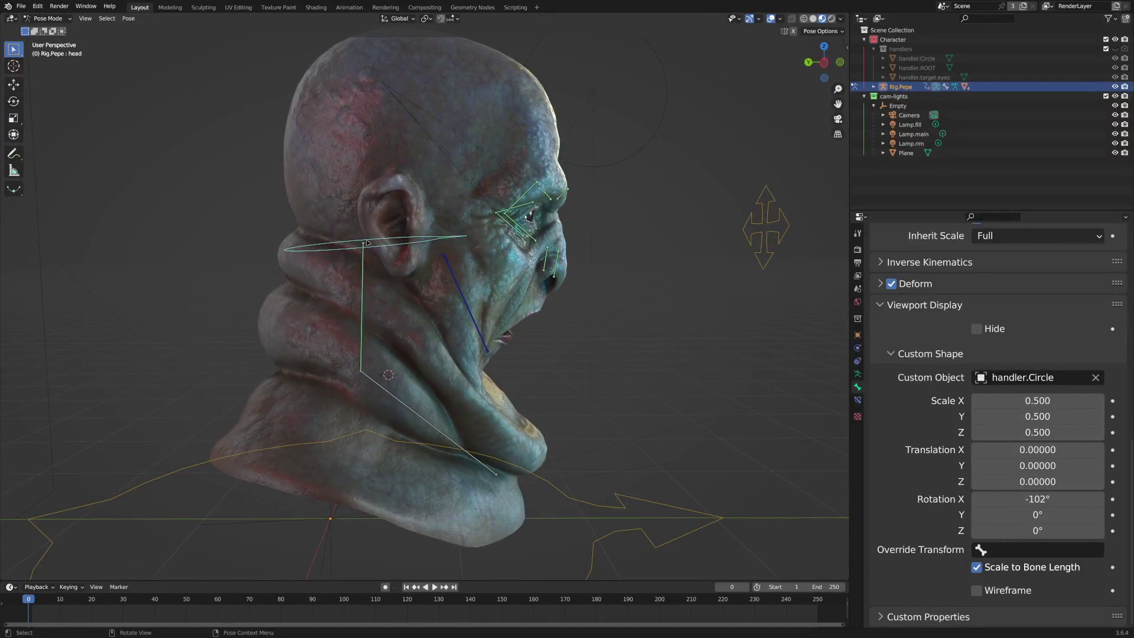
middle_click_drag(398, 239, 397, 242)
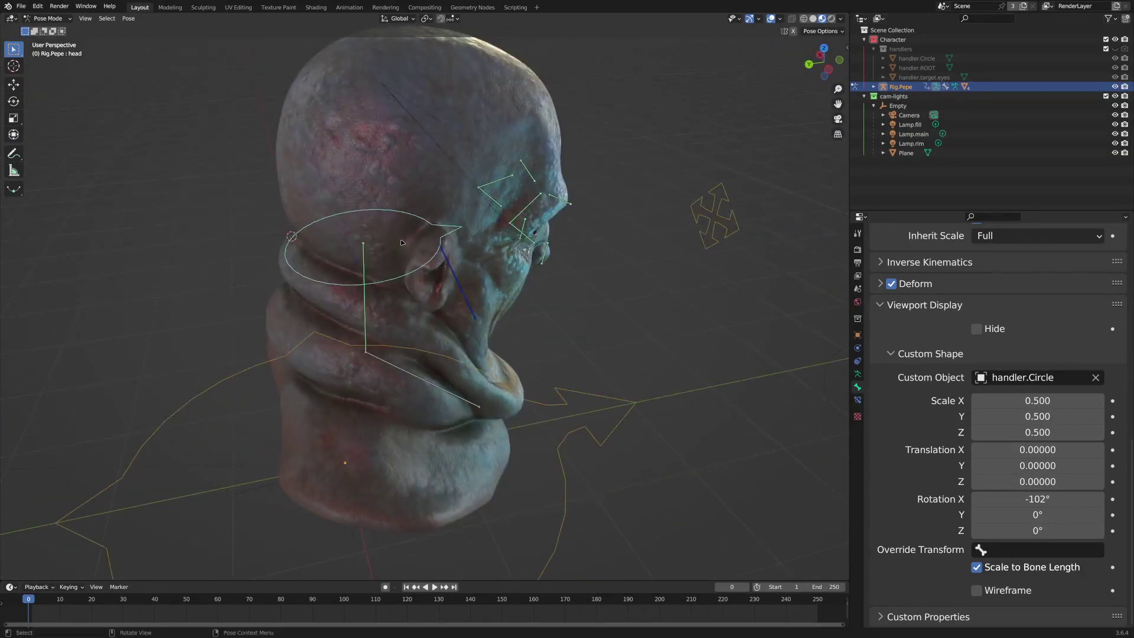
middle_click_drag(412, 255, 421, 244)
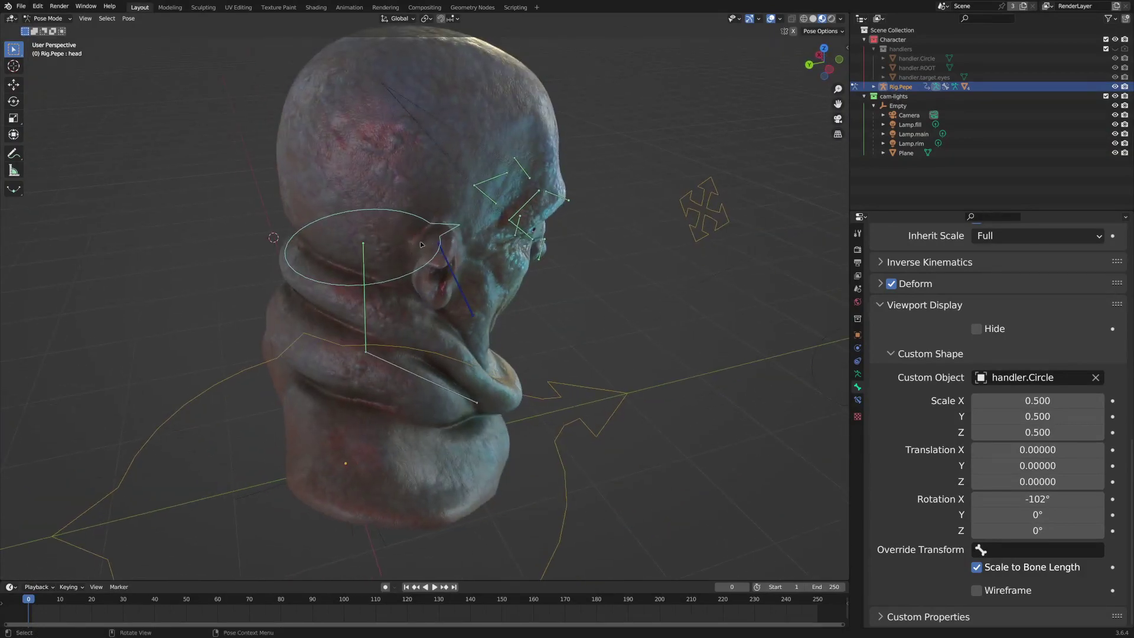
middle_click_drag(490, 276, 531, 239)
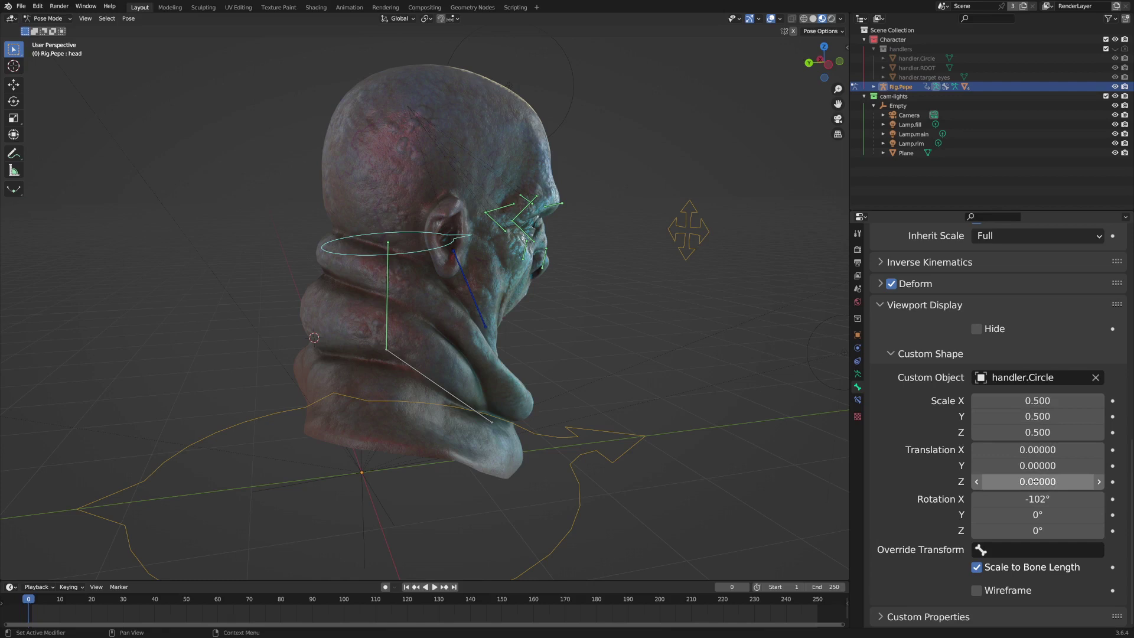
left_click_drag(1034, 481, 1047, 482)
left_click(1047, 481)
type("0")
key("Return")
left_click_drag(1039, 466, 1058, 466)
middle_click_drag(591, 283, 519, 207)
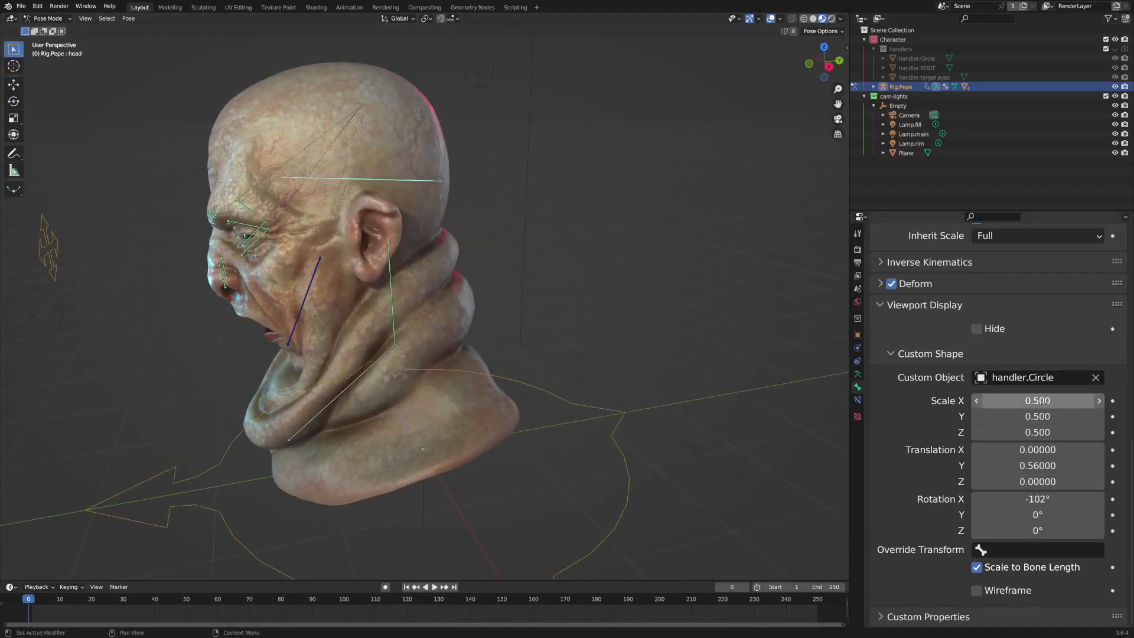
- Scale the head widget to 1 on all axes and set its Z offset to 0.34
left_click_drag(1037, 400, 1030, 431)
type("1")
key("Return")
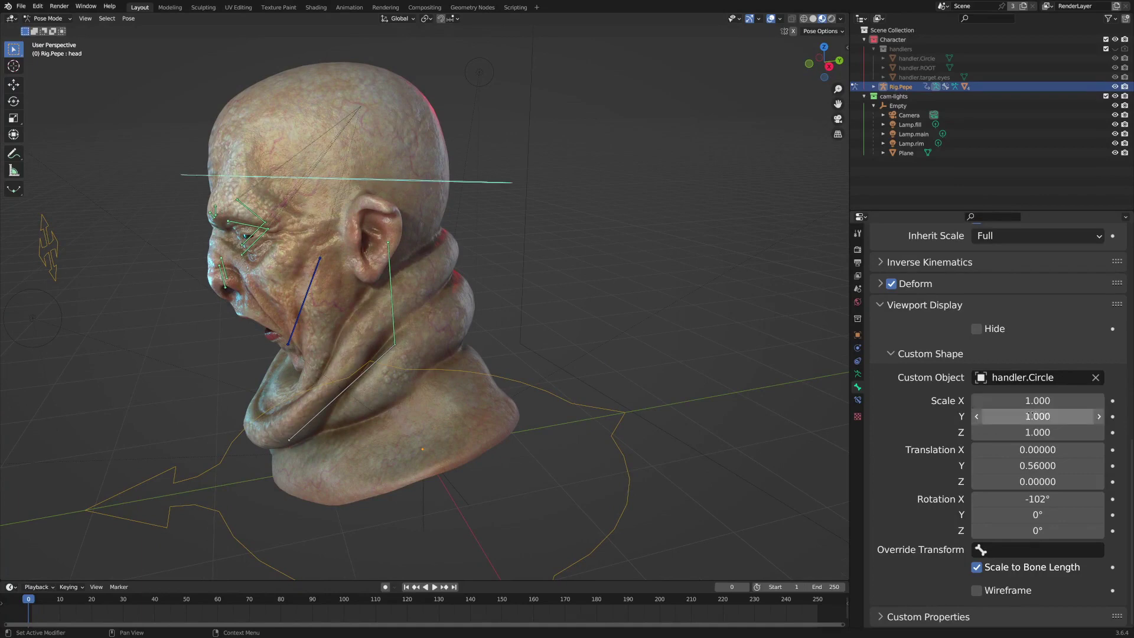
middle_click_drag(427, 200, 438, 250)
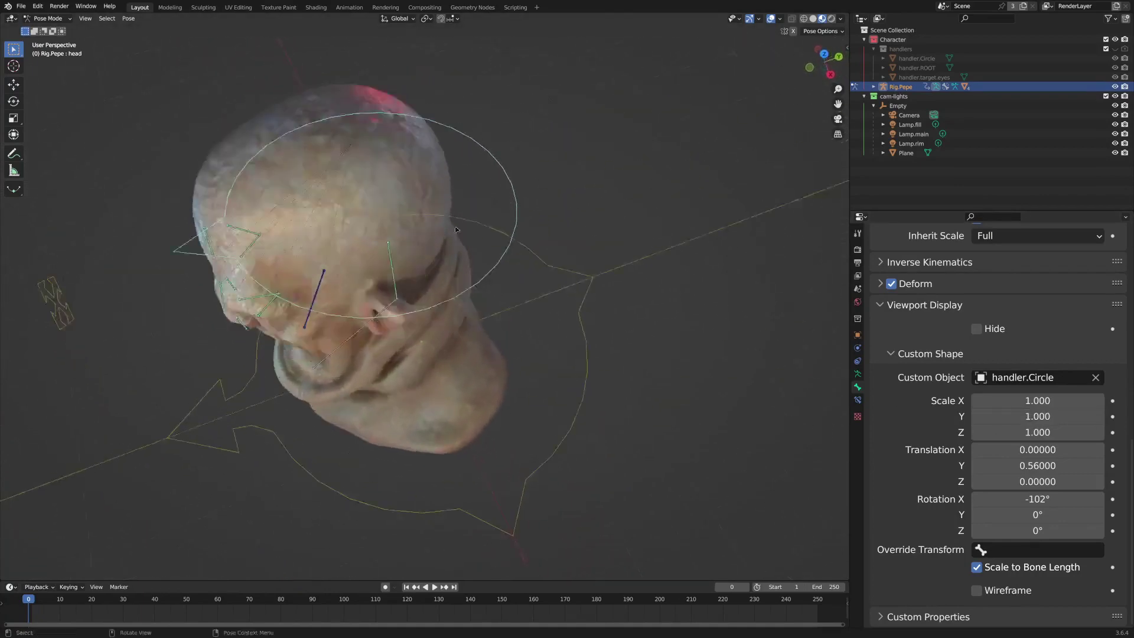
middle_click_drag(483, 243, 738, 259)
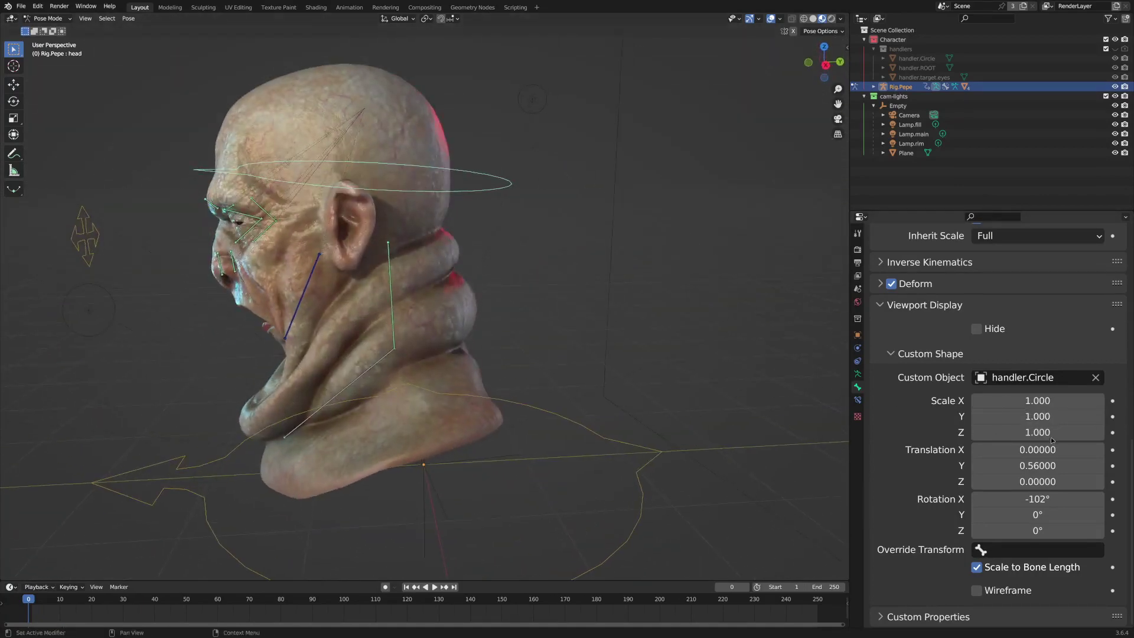
left_click(1032, 482)
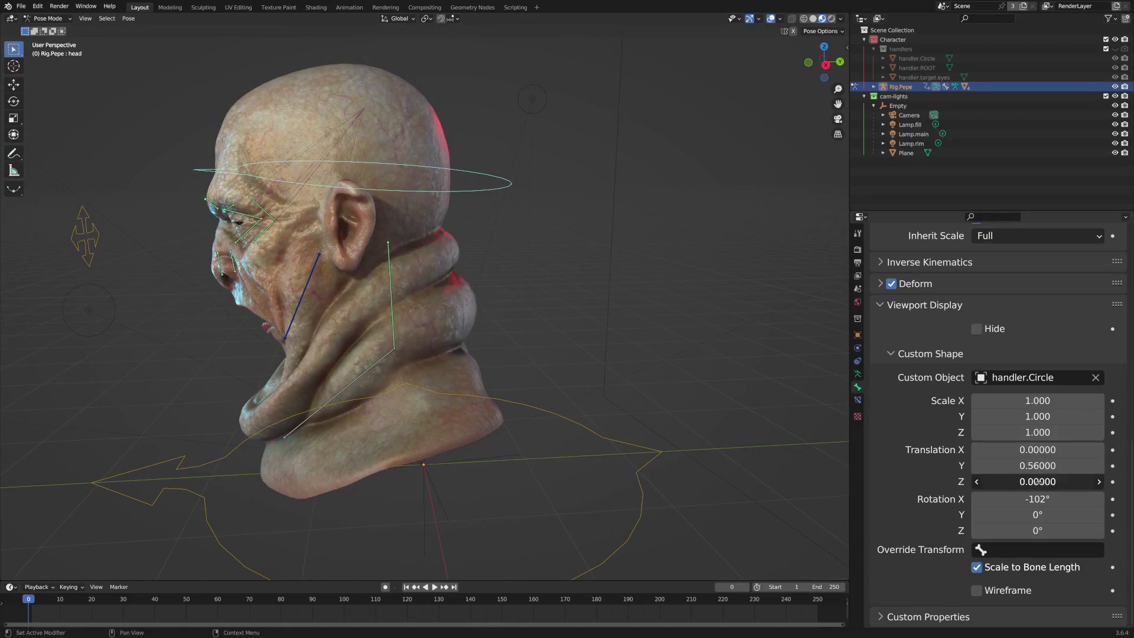
left_click_drag(1039, 481, 1045, 488)
middle_click_drag(485, 307, 544, 232)
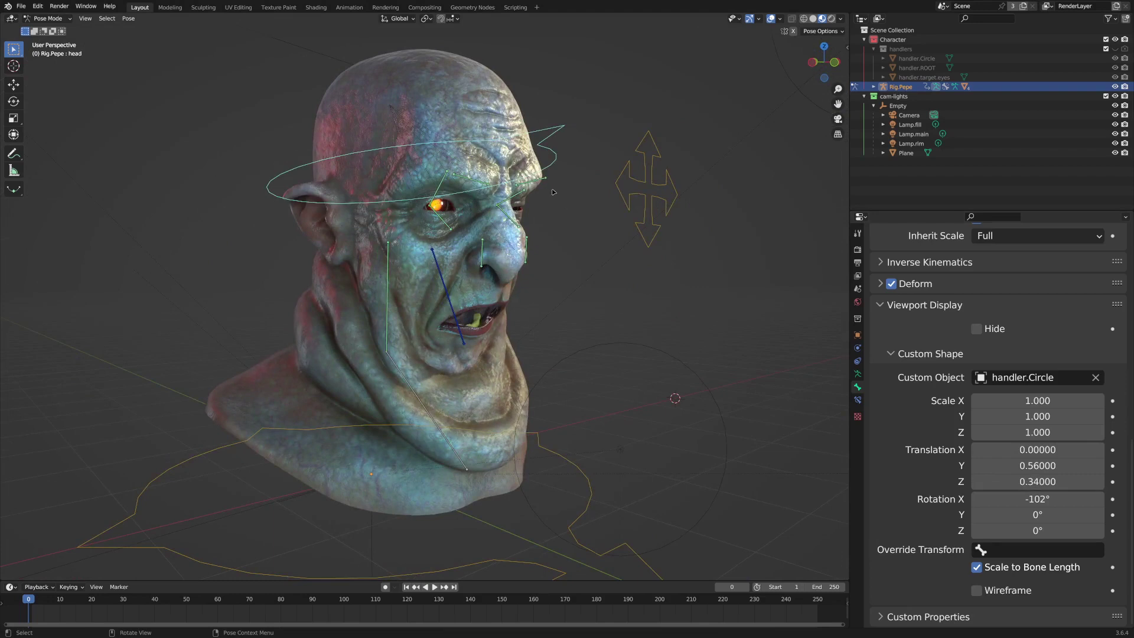
- Select all bones and clear all their pose transforms
key("alt+a")
key("a")
right_click(582, 201)
mouse_move(581, 202)
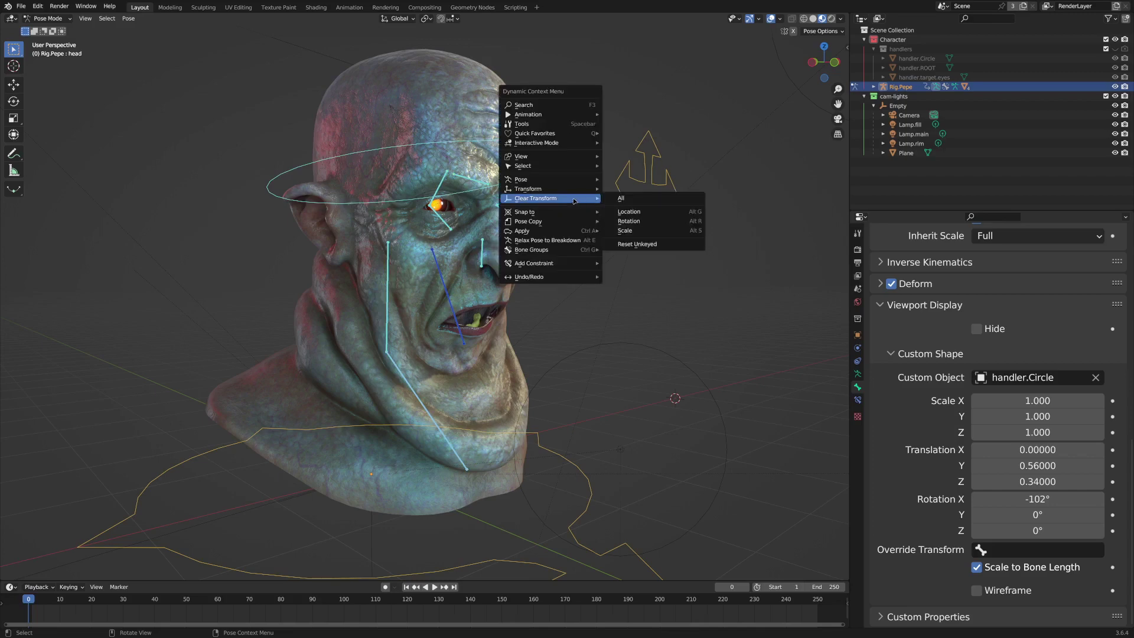
left_click(629, 199)
middle_click_drag(612, 203, 505, 219)
- Rotate the head circle on X, trying 0°, 90° and 180° before settling on 2790°
key("KP_3")
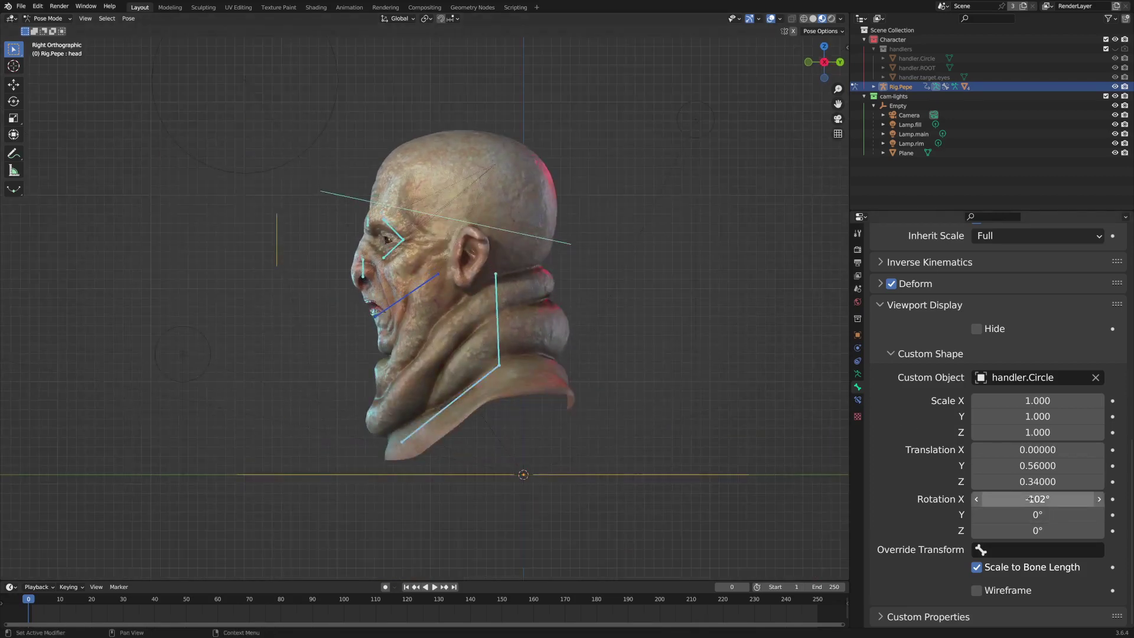
left_click_drag(1034, 499, 1045, 498)
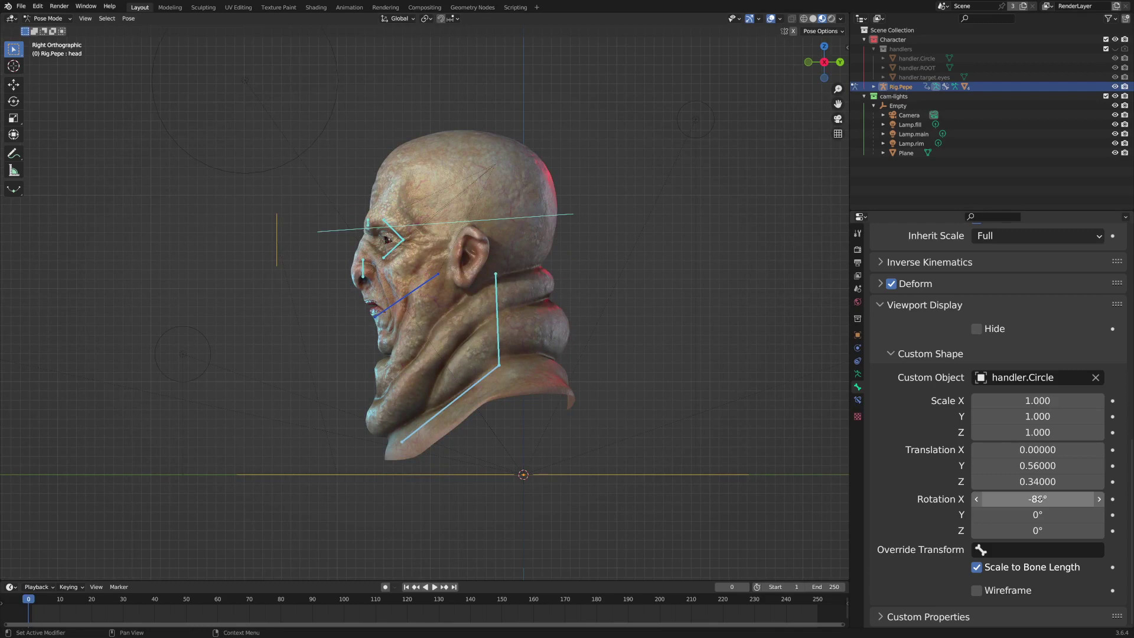
left_click(1039, 499)
type("0")
key("Return")
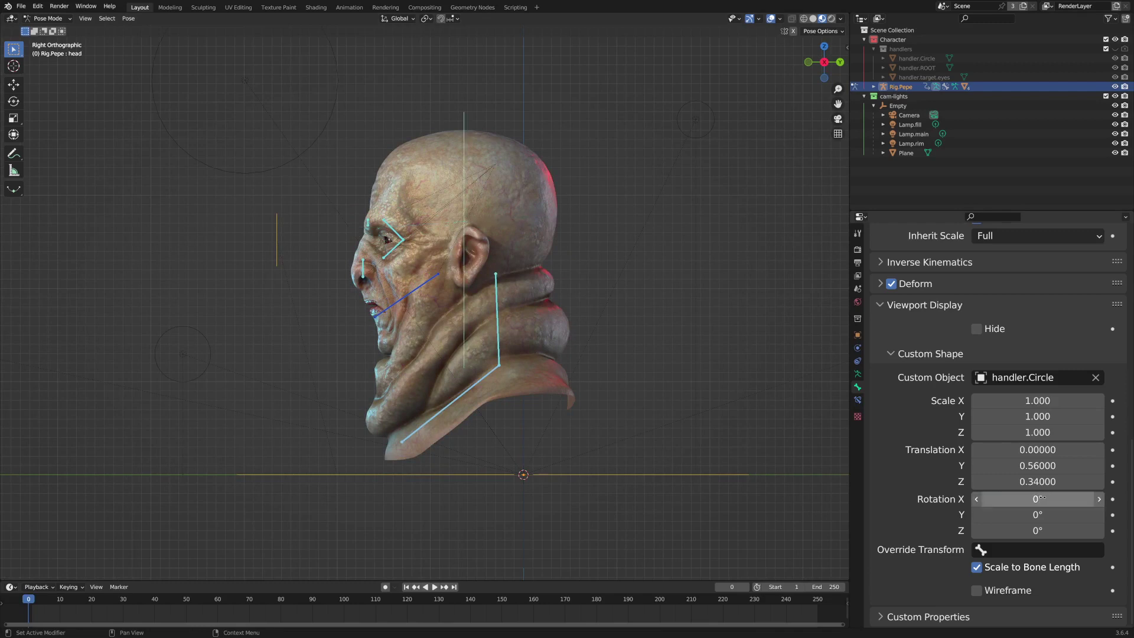
left_click(1043, 499)
type("90")
key("Return")
middle_click_drag(678, 366, 626, 307)
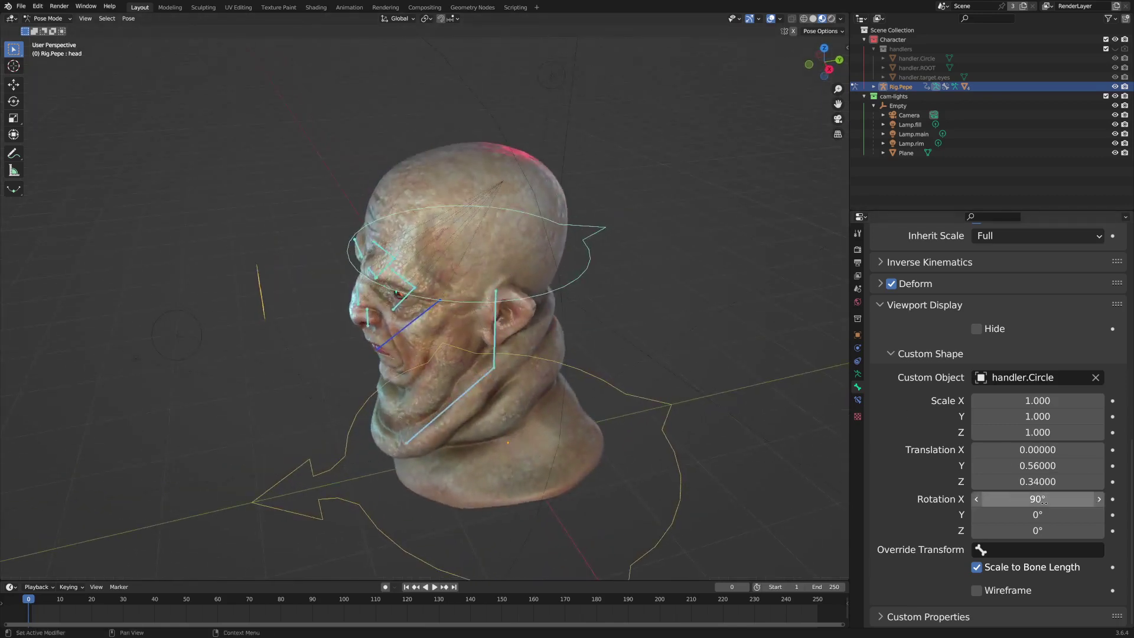
left_click(1036, 498)
type("180")
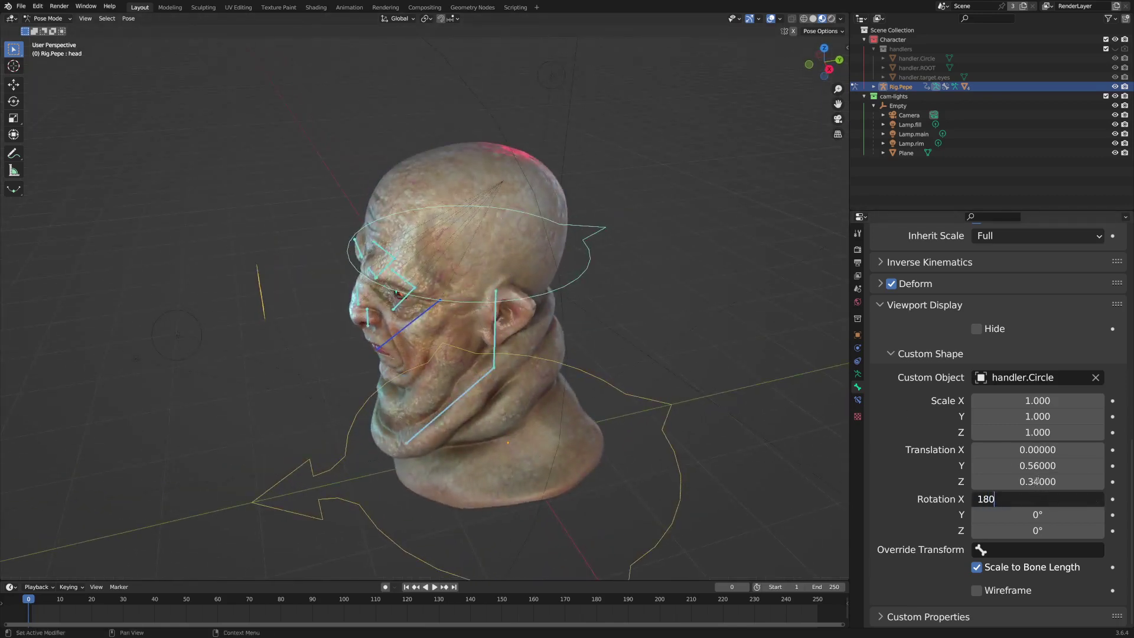
key("Return")
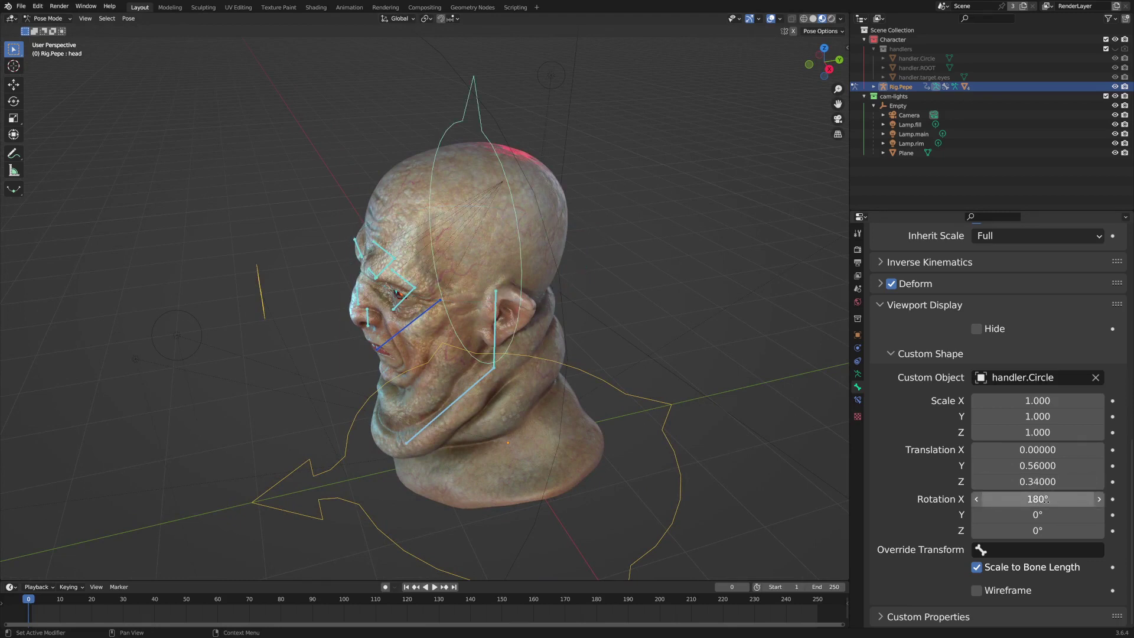
left_click_drag(1038, 498, 1068, 498)
left_click(1042, 501)
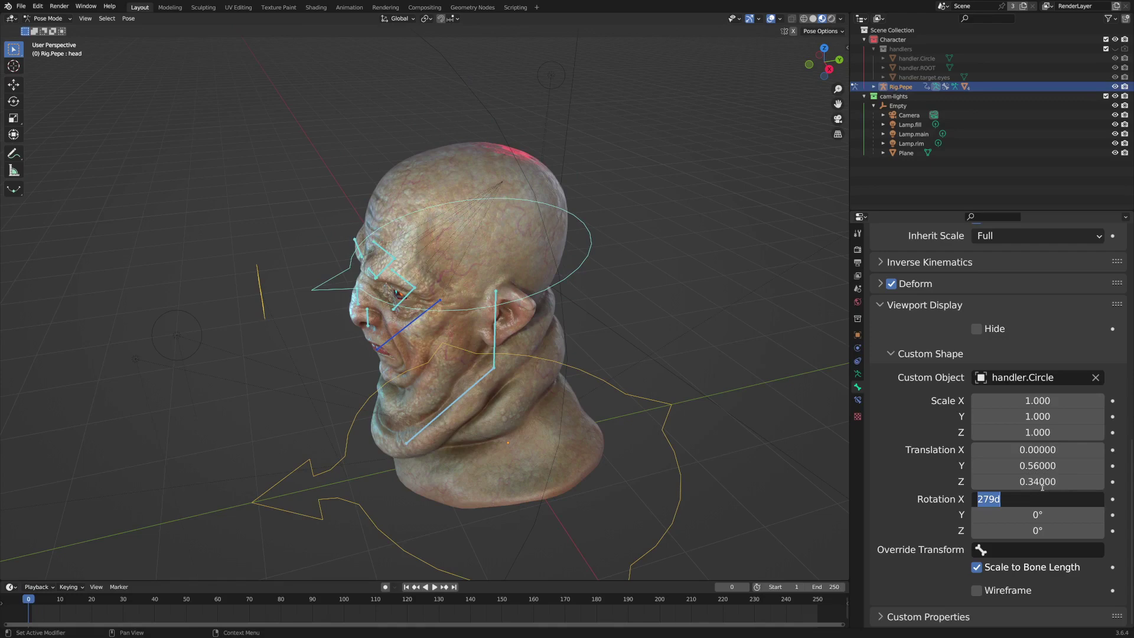
key("End")
key("BackSpace")
type("0")
key("Return")
- Offset the head circle to Y 0.84 and Z 0.36, checking in right side view
key("KP_3")
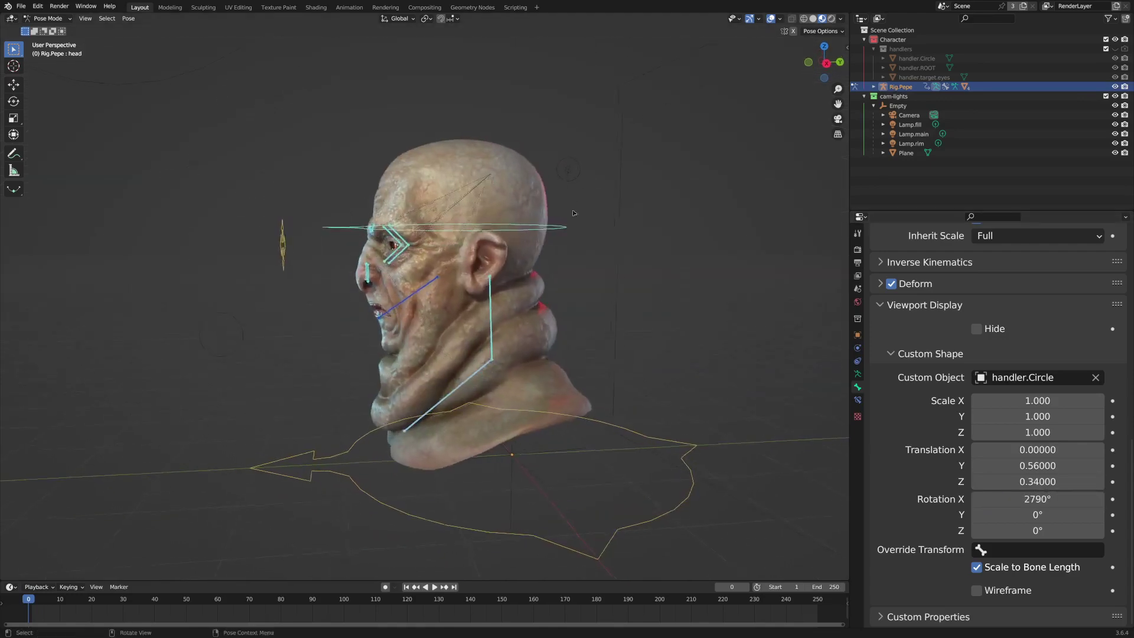
middle_click_drag(601, 307, 570, 332)
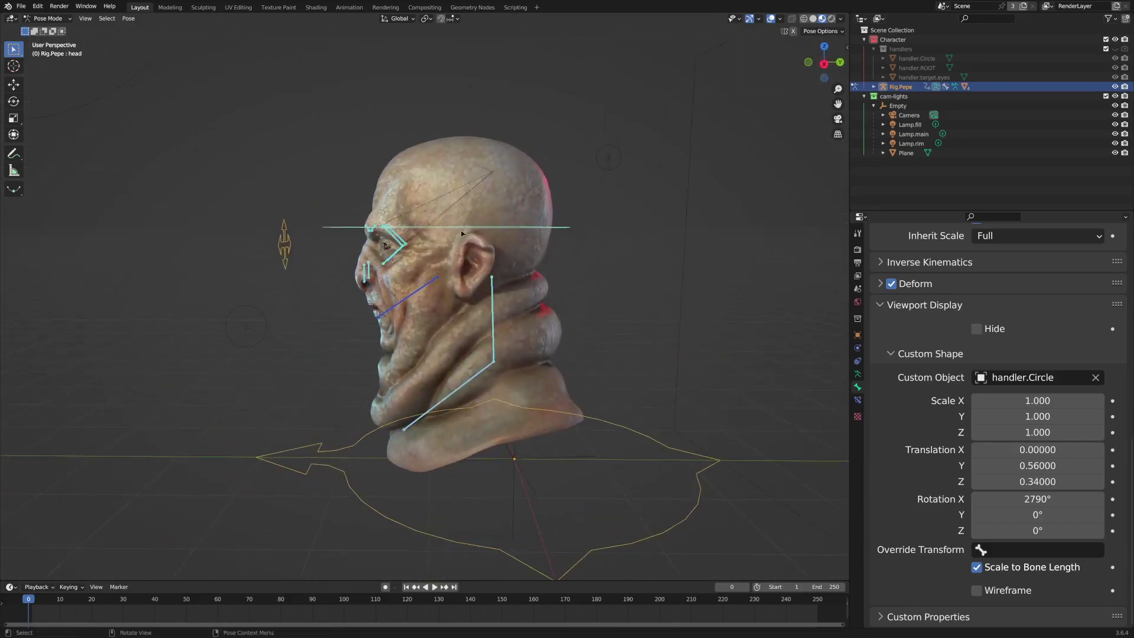
middle_click_drag(465, 234, 465, 225)
key("KP_3")
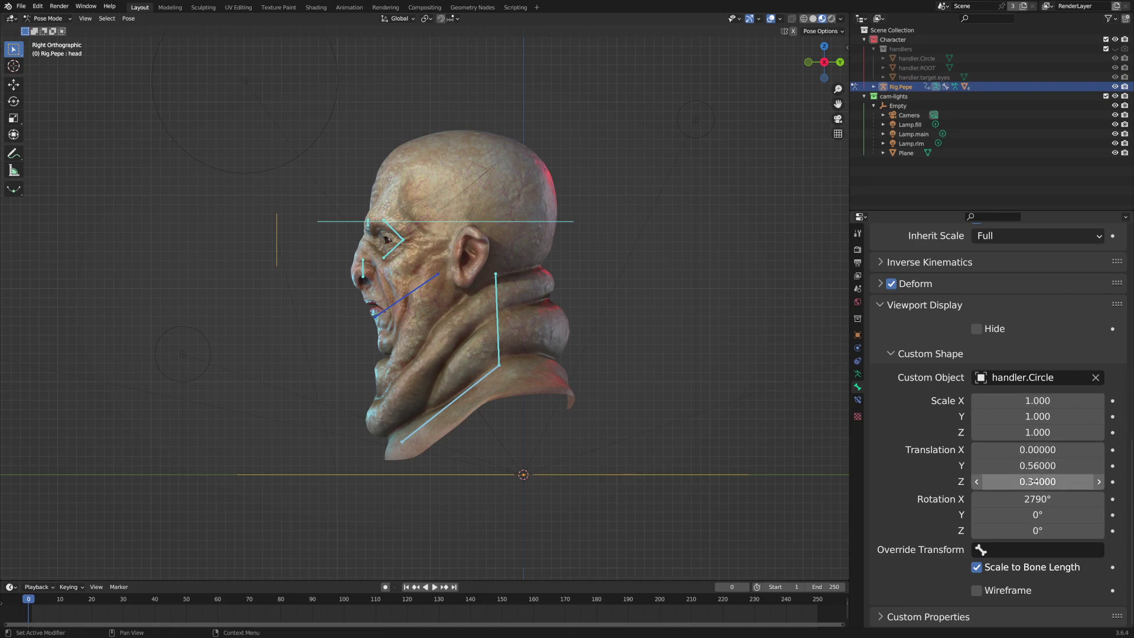
left_click_drag(1032, 466, 1052, 466)
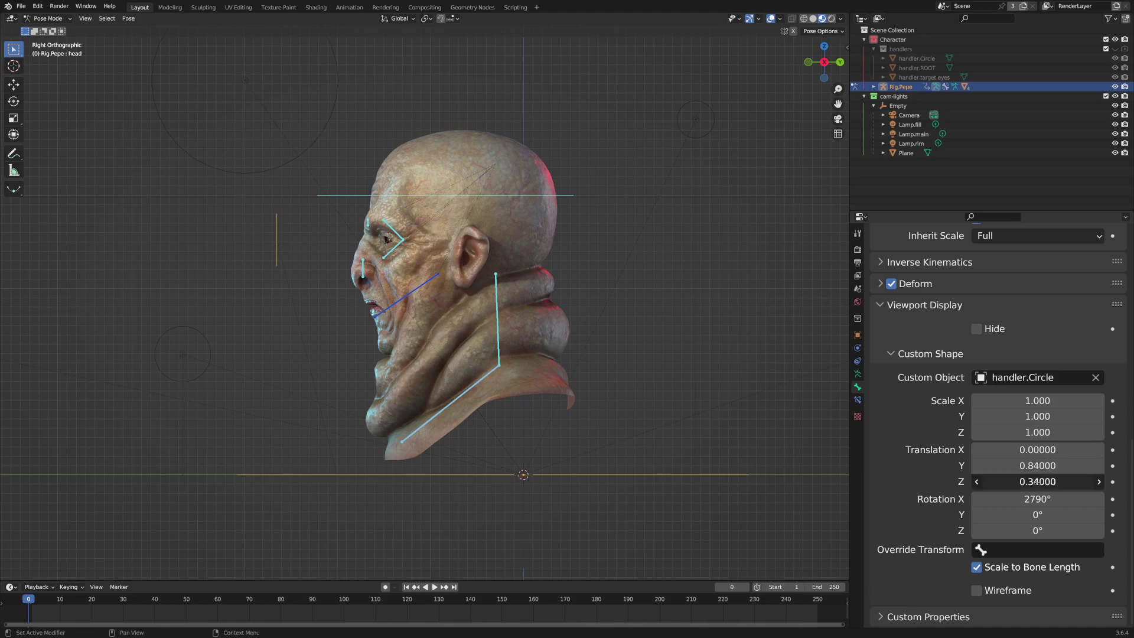
left_click_drag(1037, 481, 1028, 482)
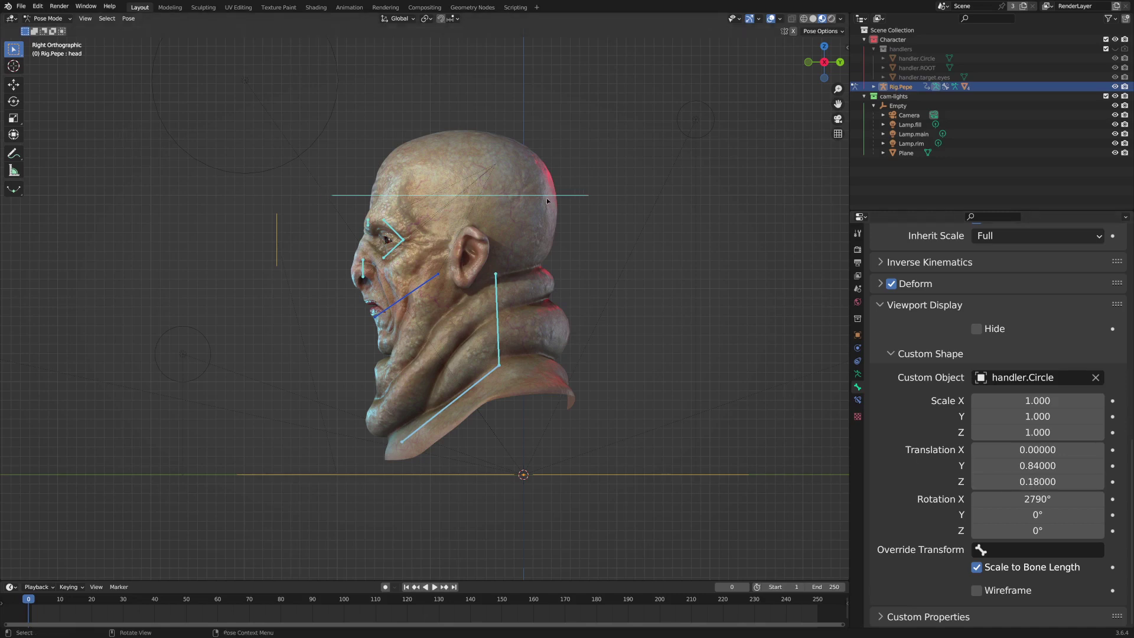
middle_click_drag(519, 271, 655, 255)
left_click_drag(1037, 481, 1040, 481)
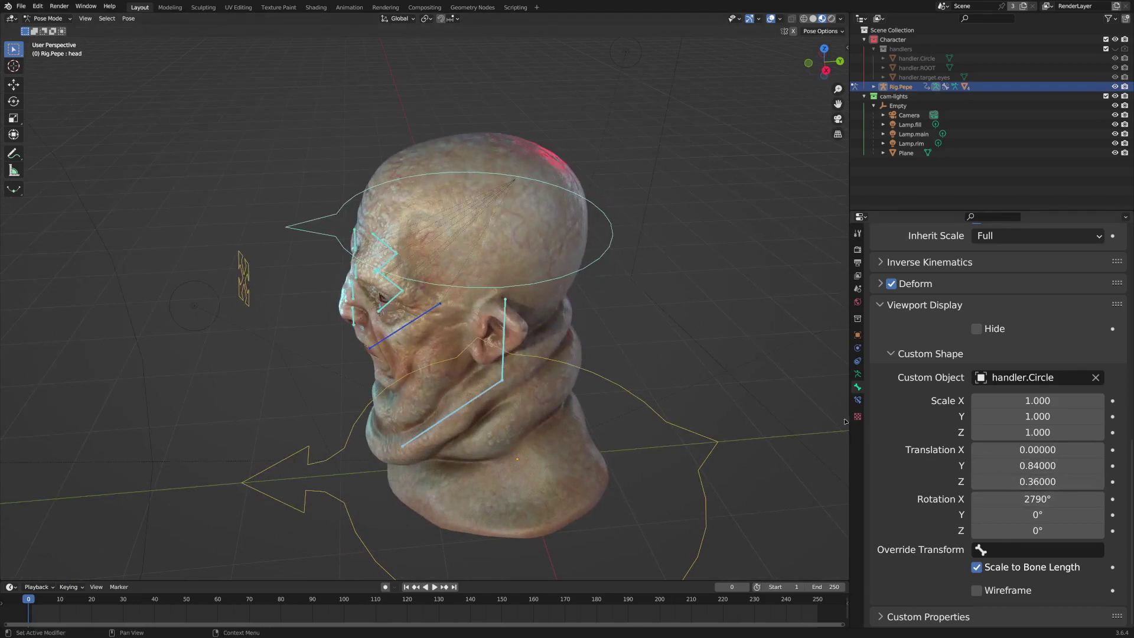
middle_click_drag(507, 259, 512, 398)
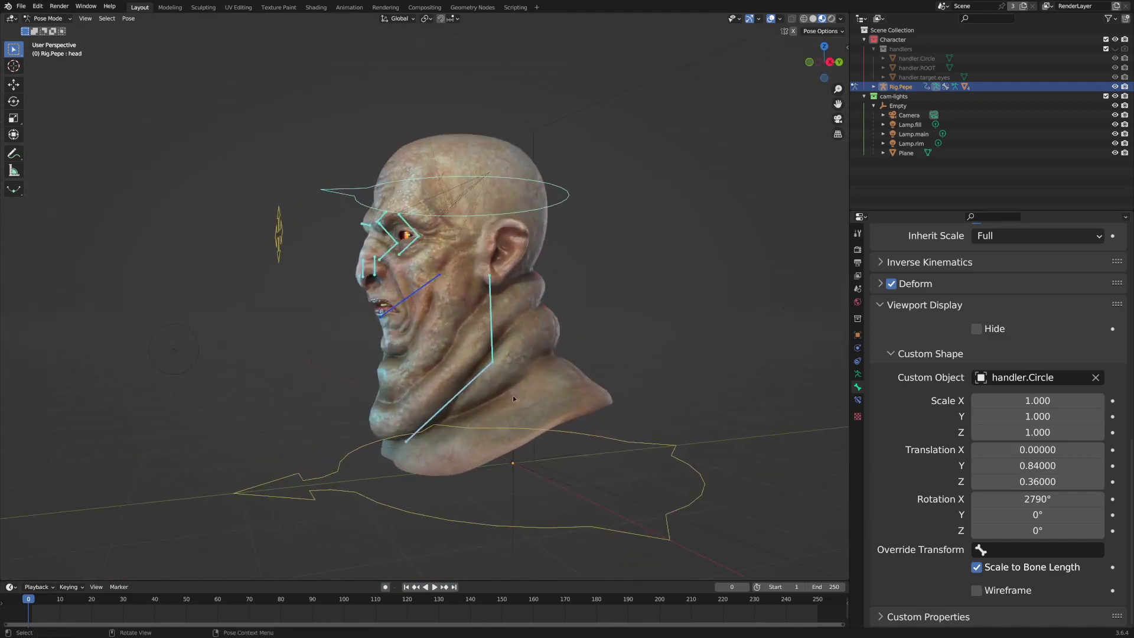
- Select the neck bone and assign handler.Circle as its custom shape
left_click(489, 294)
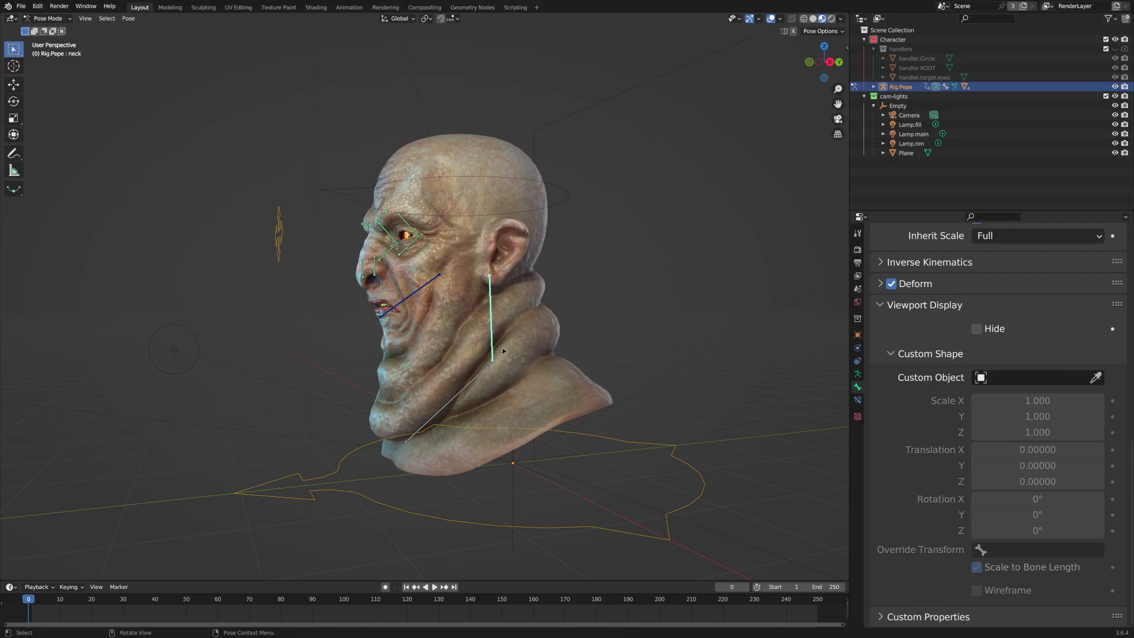
middle_click_drag(472, 179, 496, 383)
left_click(1028, 378)
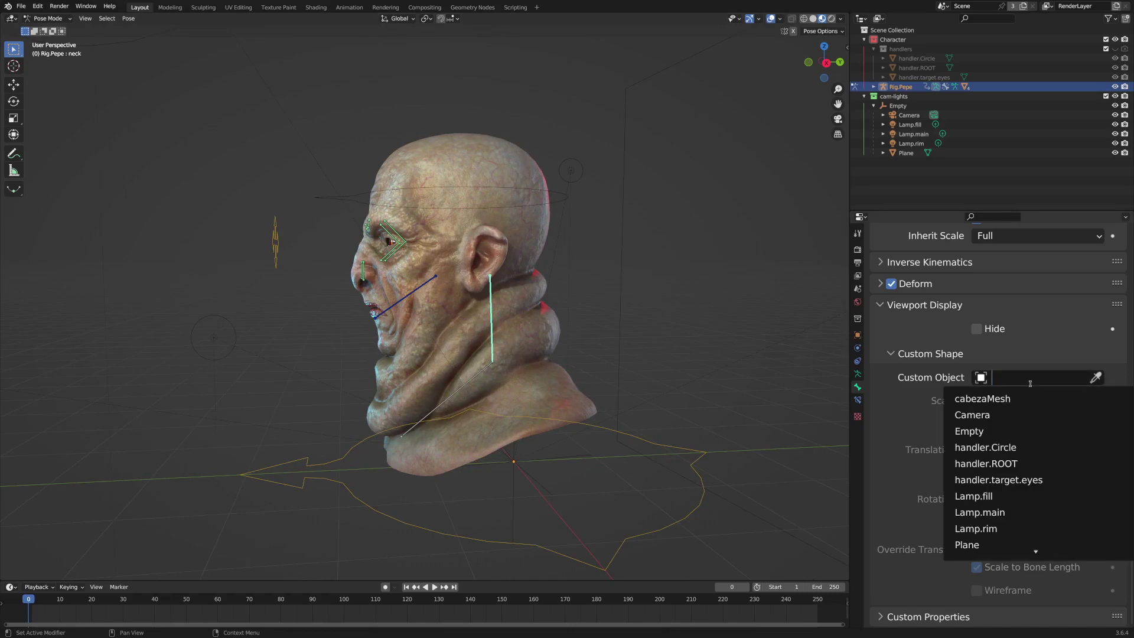
type("han")
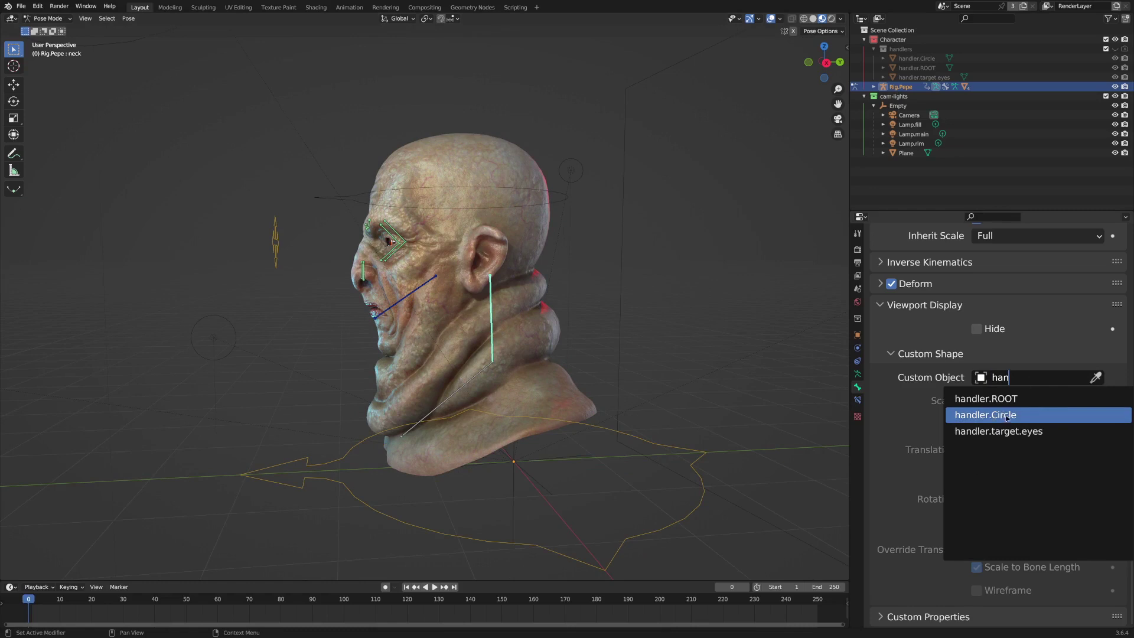
left_click(1007, 415)
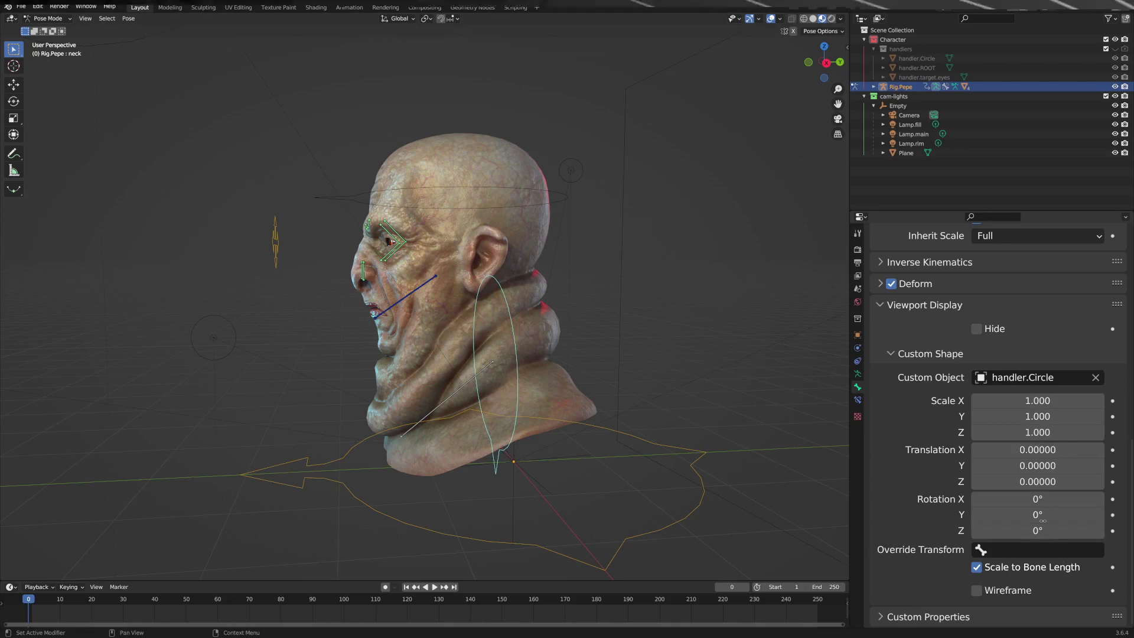
- Rotate the neck circle 270° on X so it lies flat
mouse_move(1036, 499)
left_mouse_down()
mouse_move(1057, 497)
mouse_move(1025, 502)
left_mouse_up()
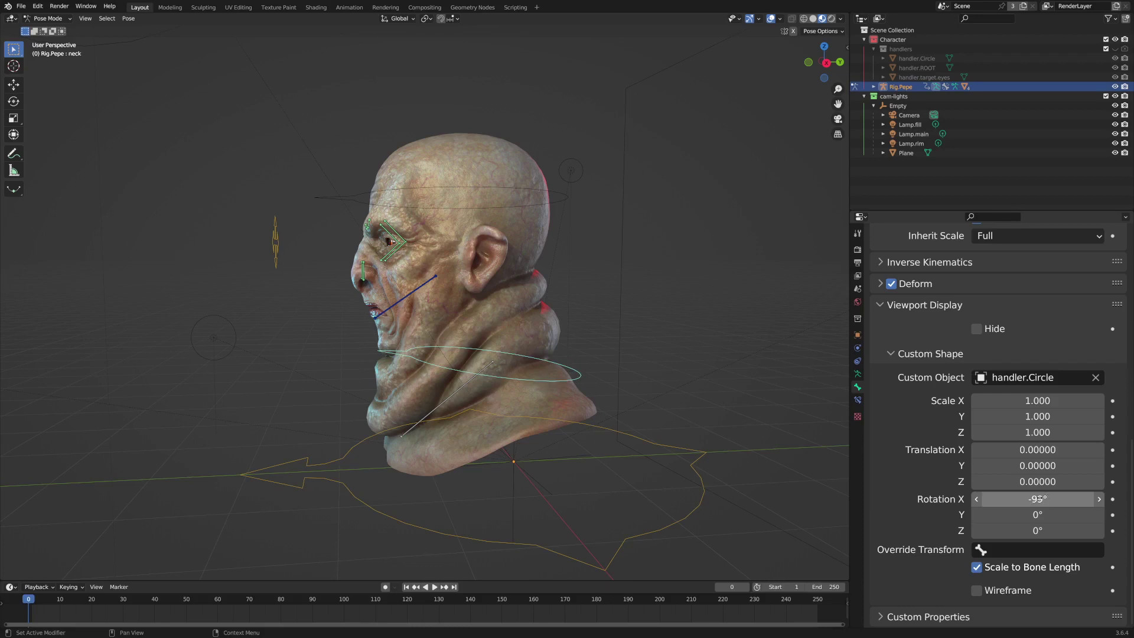
left_click(1038, 499)
type("270")
key("Return")
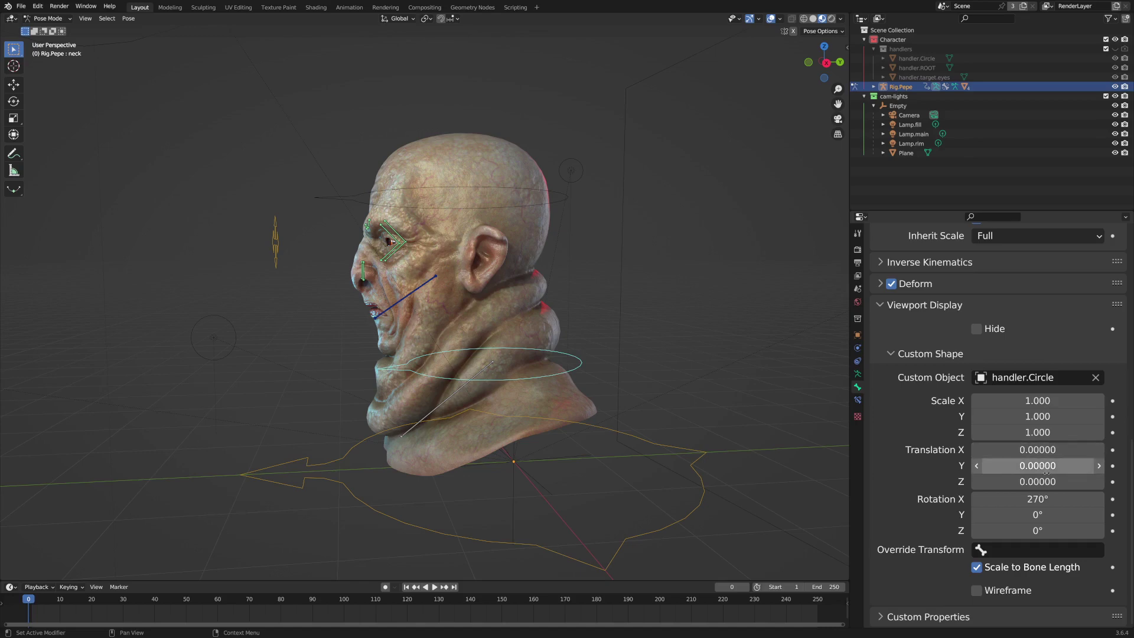
- Raise the neck circle to Z offset 0.19 and scale it evenly to 1.25
left_click_drag(1039, 482, 1063, 483)
middle_click_drag(744, 369, 839, 384)
left_click_drag(1038, 401, 1038, 420)
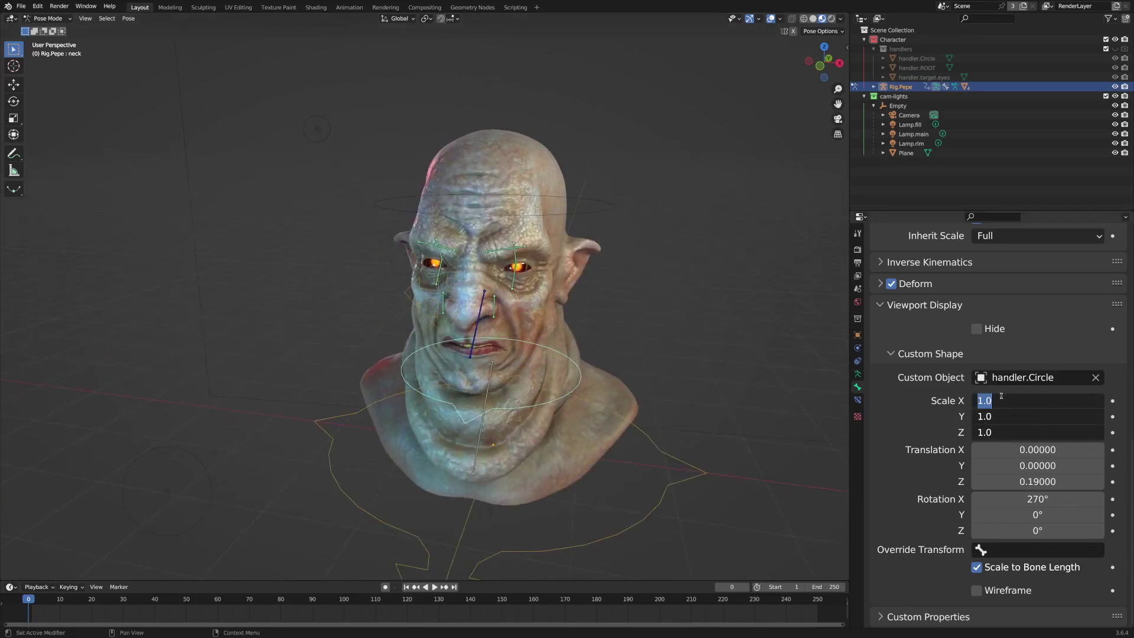
type("1.5")
key("Return")
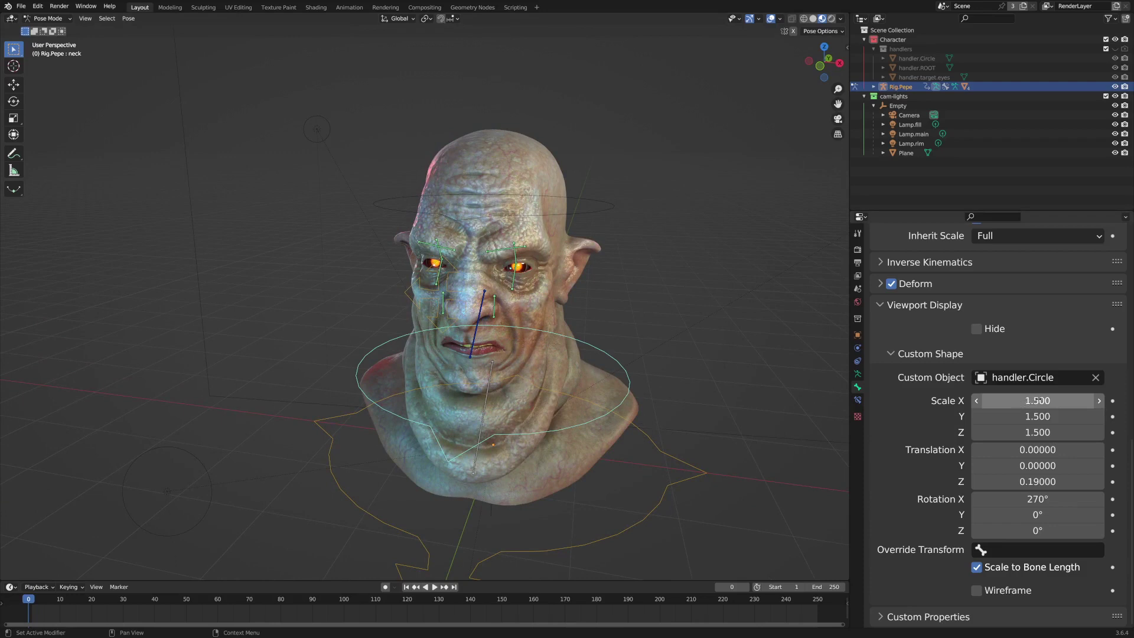
left_click_drag(1037, 399, 1047, 449)
type("1.25")
key("Return")
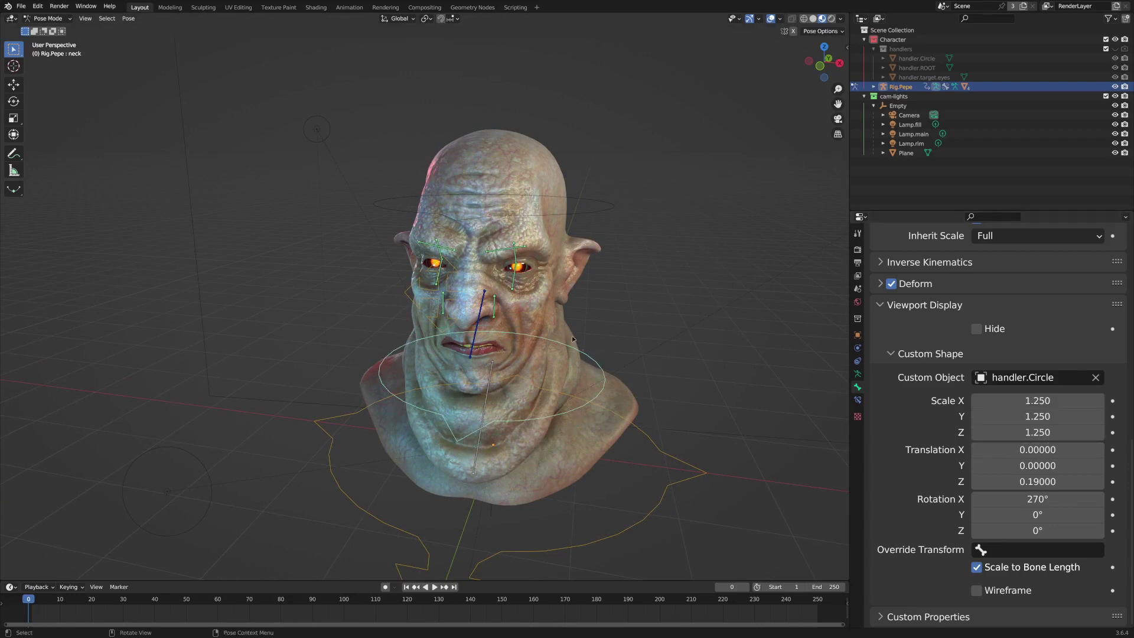
middle_click_drag(567, 335, 539, 376)
- In right side ortho view, set the neck circle's Y offset to 0.47, then check it in perspective
scroll(519, 366, "up", 4)
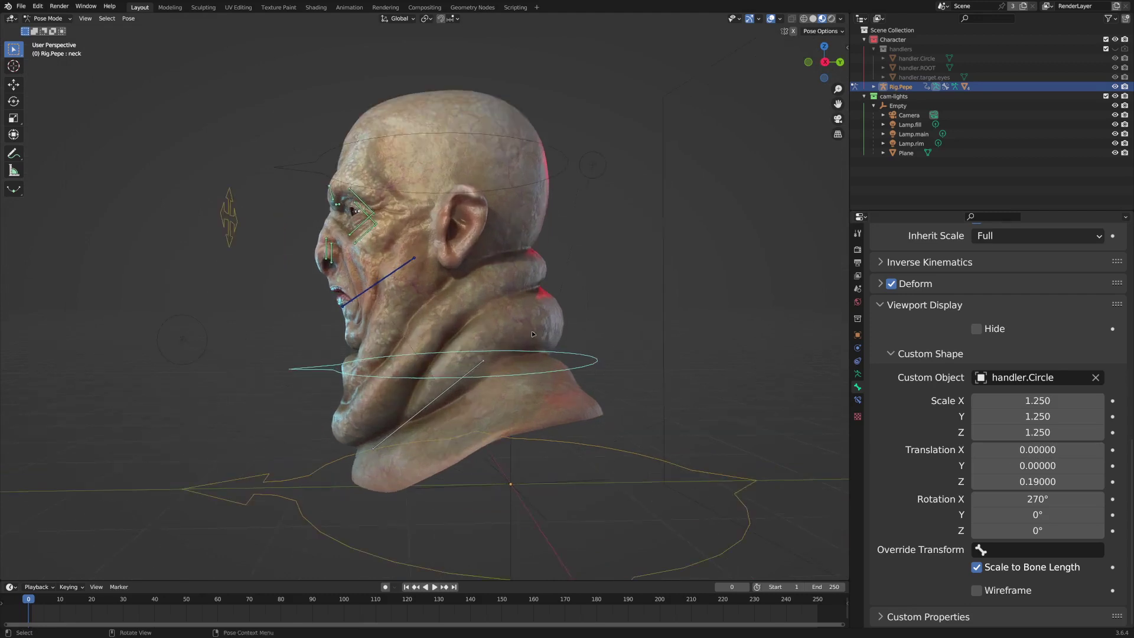
middle_click_drag(500, 350, 521, 369)
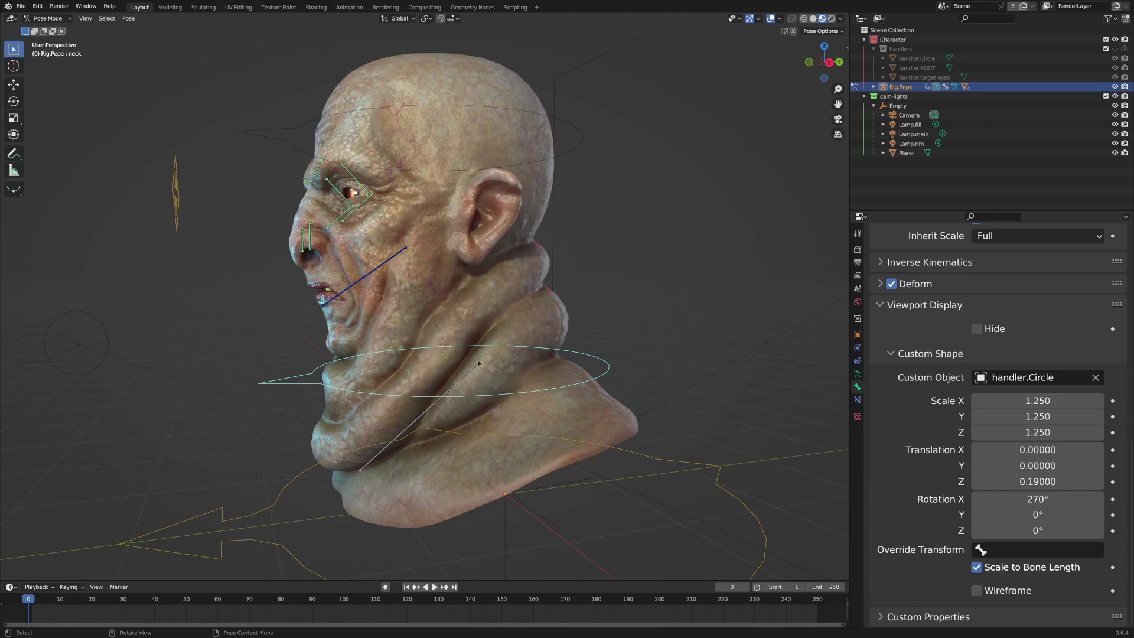
middle_click_drag(502, 364, 477, 364)
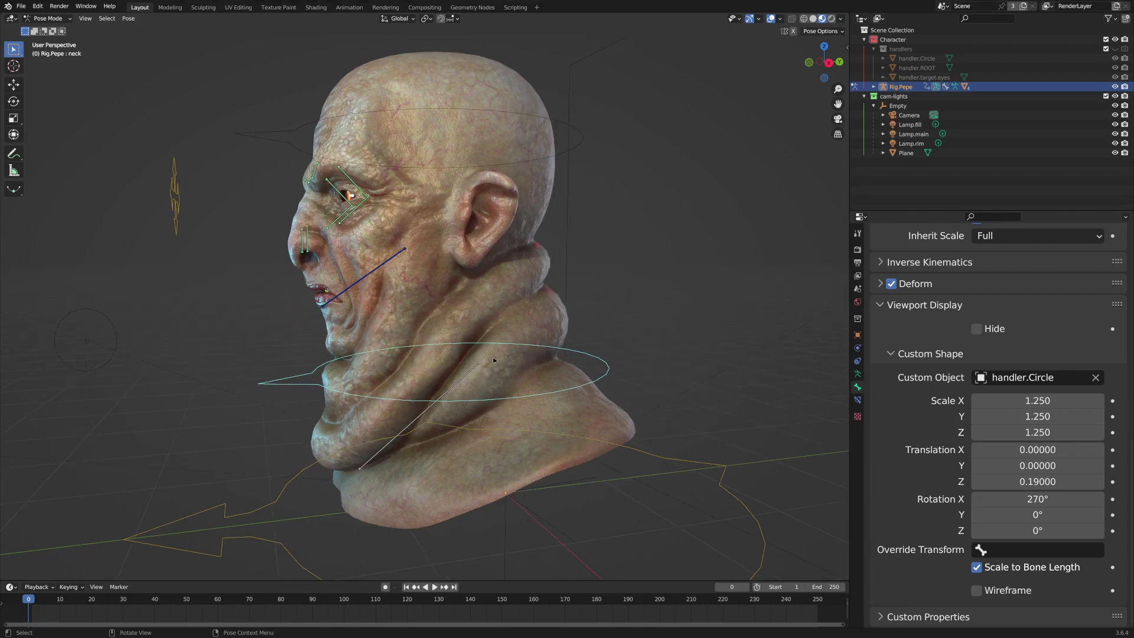
middle_click_drag(679, 384, 574, 326)
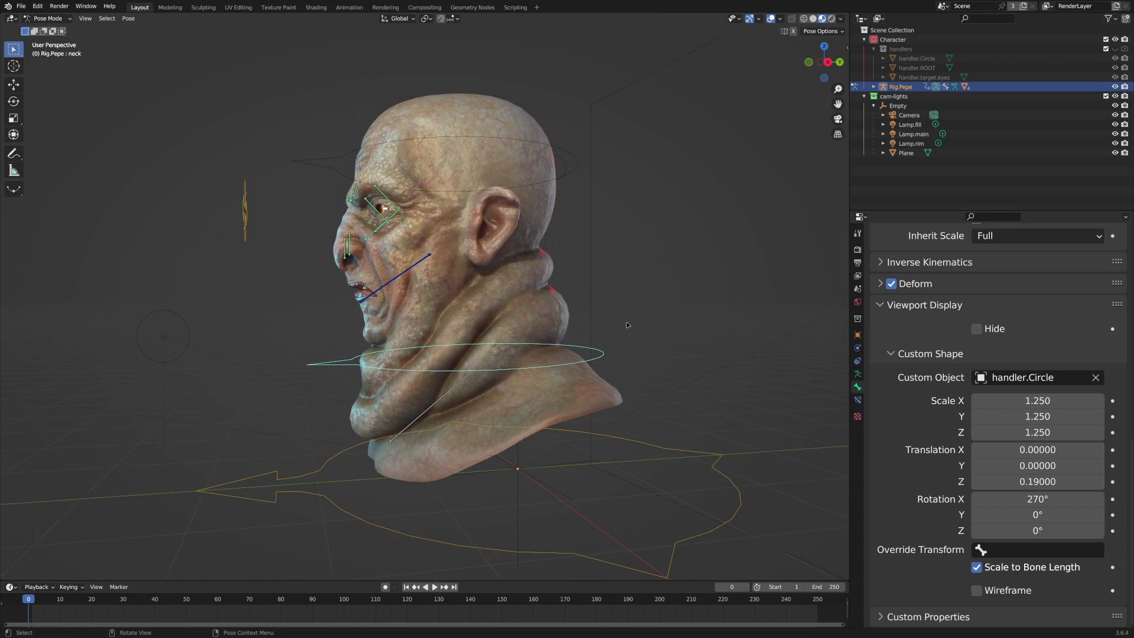
key("KP_3")
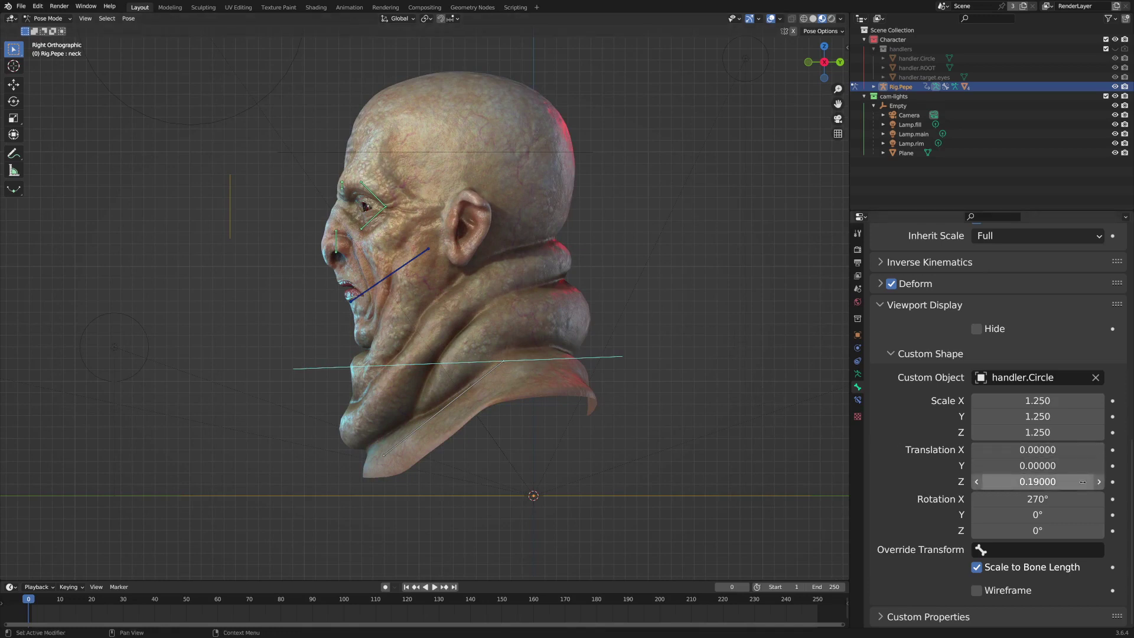
mouse_move(1037, 466)
left_mouse_down()
mouse_move(951, 465)
mouse_move(1033, 473)
left_mouse_up()
left_click(1038, 465)
key("Return")
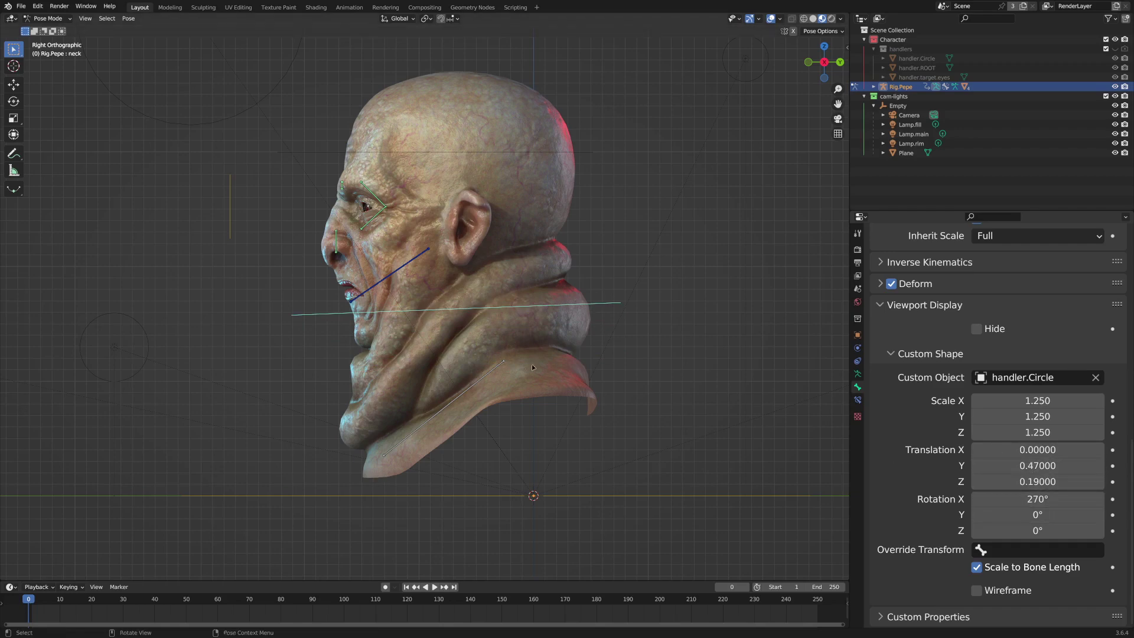
middle_click_drag(590, 384, 637, 315)
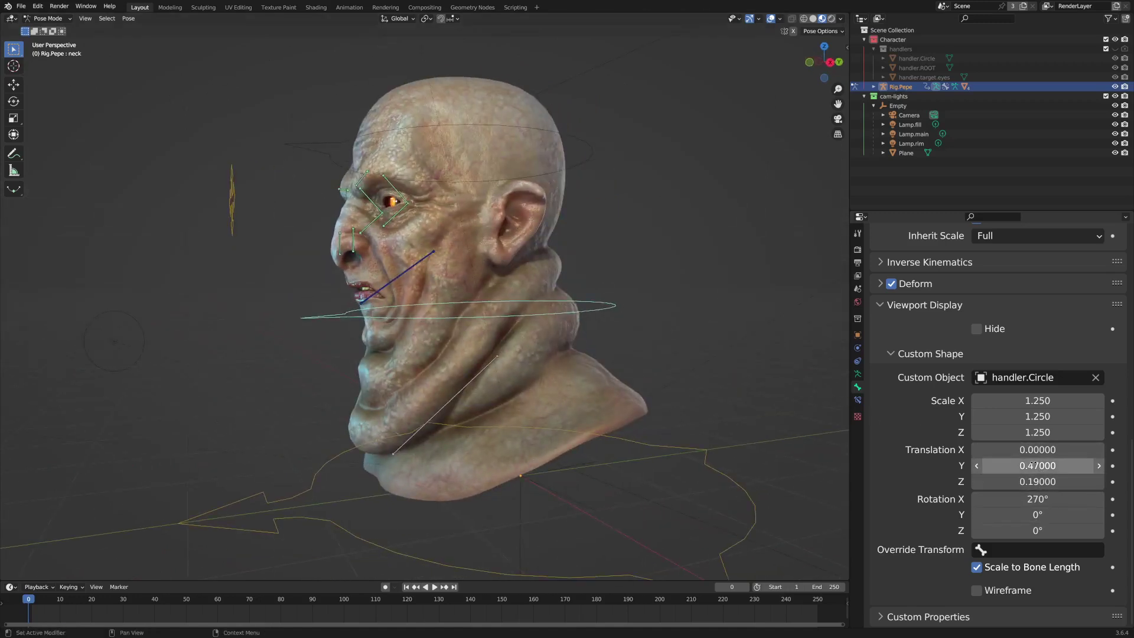
middle_click_drag(627, 334, 692, 350)
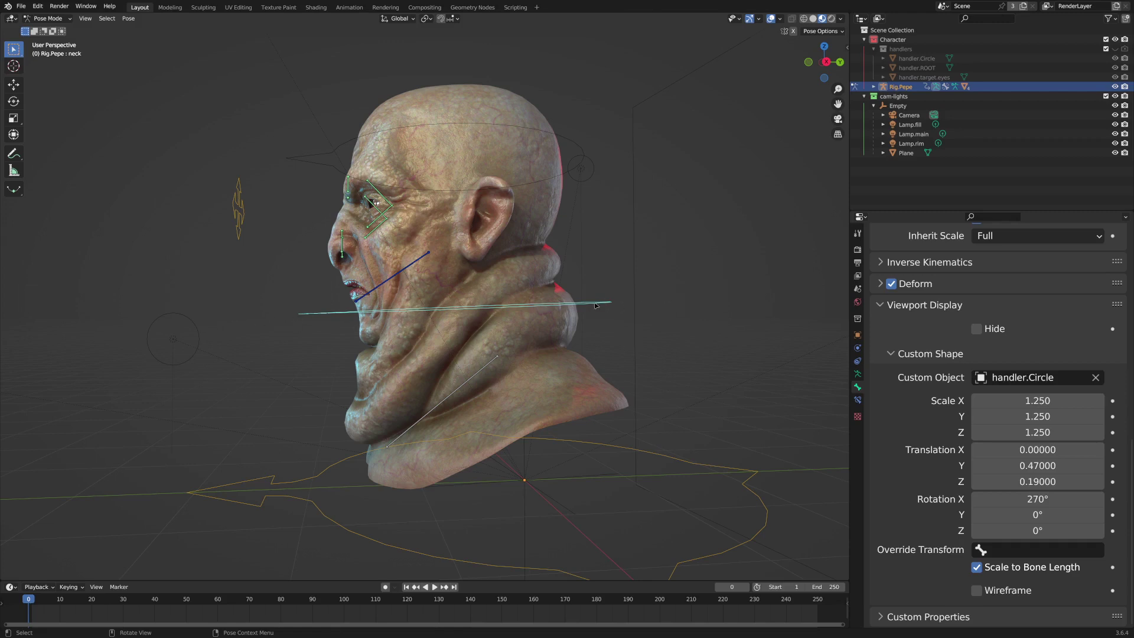
- Tilt the neck circle to 287° on X in right side view
key("KP_3")
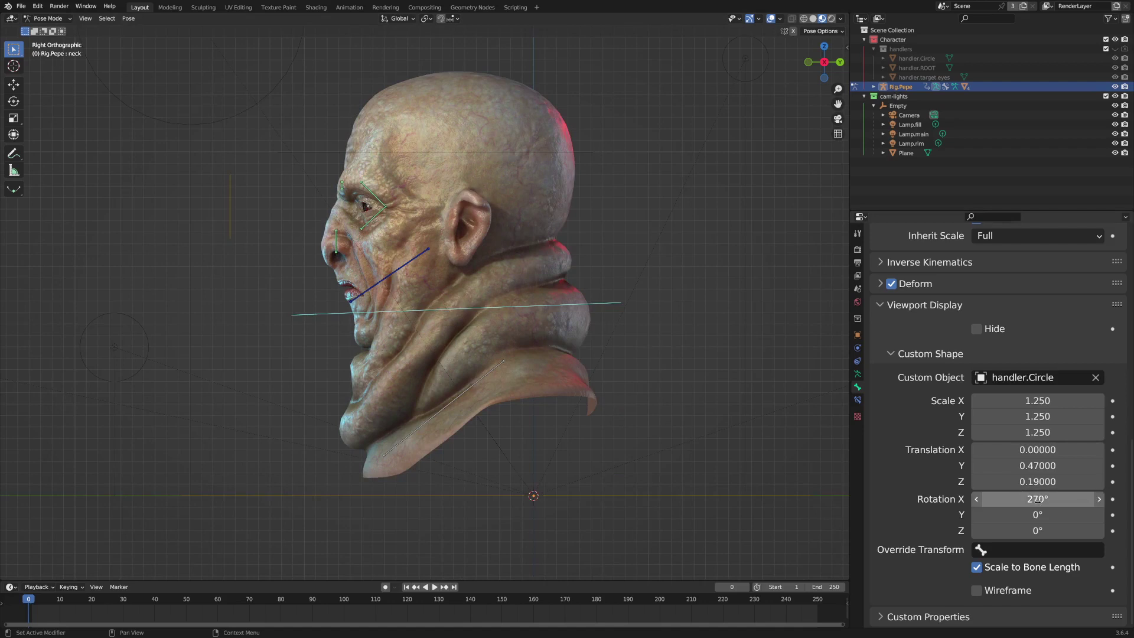
mouse_move(1040, 500)
left_mouse_down()
mouse_move(1056, 500)
mouse_move(1035, 499)
left_mouse_up()
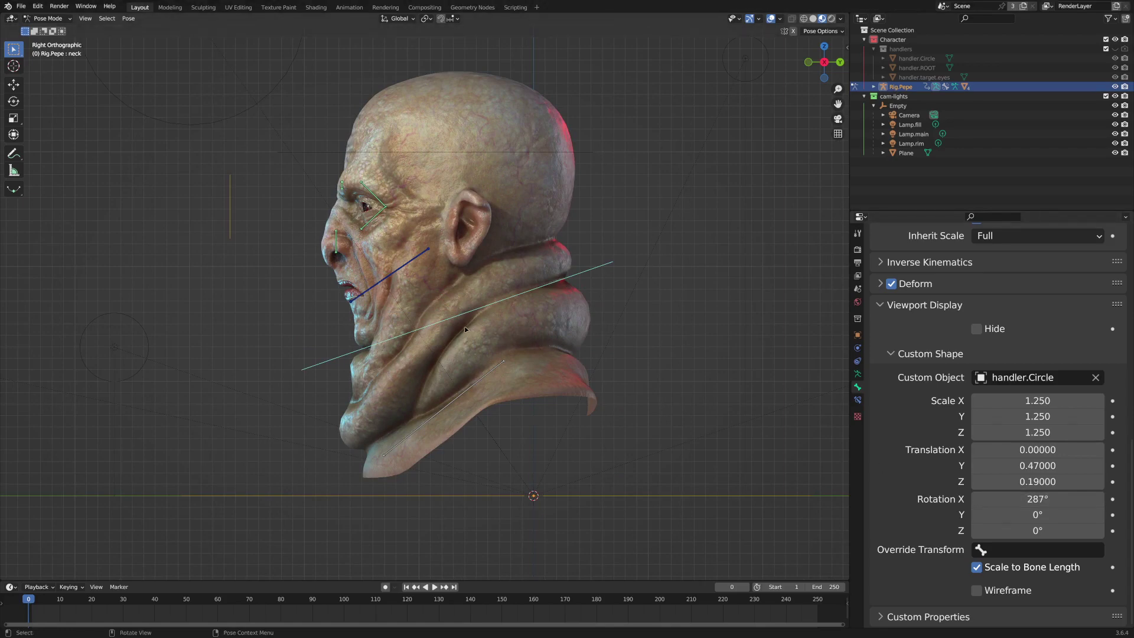
middle_click_drag(466, 329, 501, 289)
key("KP_3")
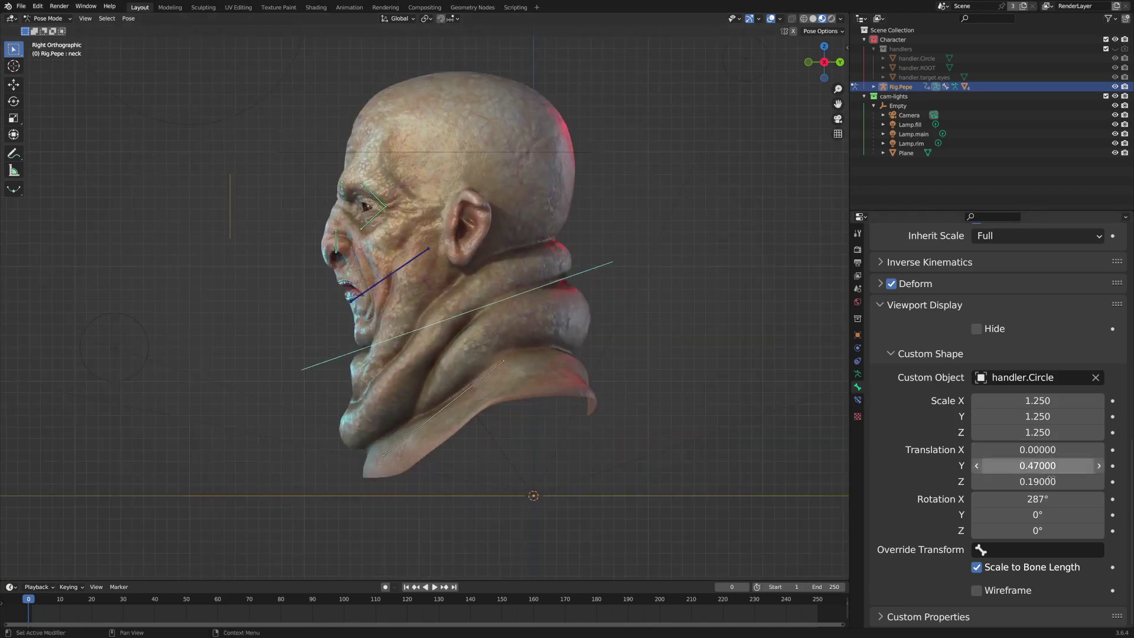
- Raise the neck circle's Z offset to 0.36, keeping Y at 0.47
mouse_move(1038, 464)
left_mouse_down()
mouse_move(1057, 465)
mouse_move(1031, 481)
left_mouse_up()
mouse_move(513, 330)
middle_mouse_down()
mouse_move(489, 329)
mouse_move(522, 341)
middle_mouse_up()
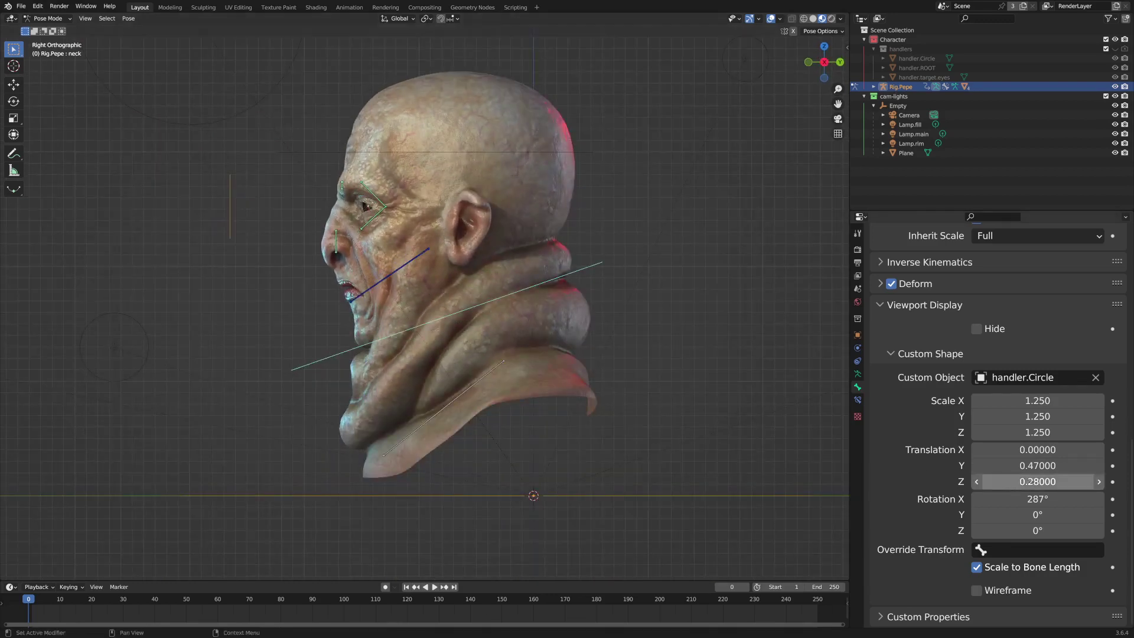
left_click_drag(1030, 481, 1046, 481)
middle_click_drag(679, 354, 549, 354)
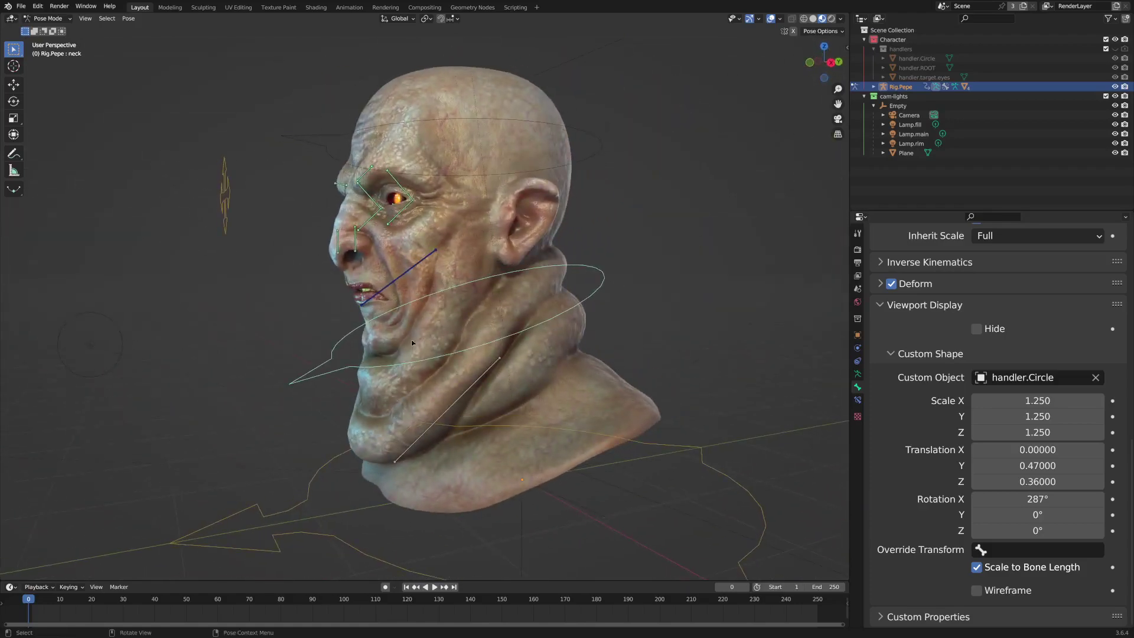
middle_click_drag(337, 341, 295, 112)
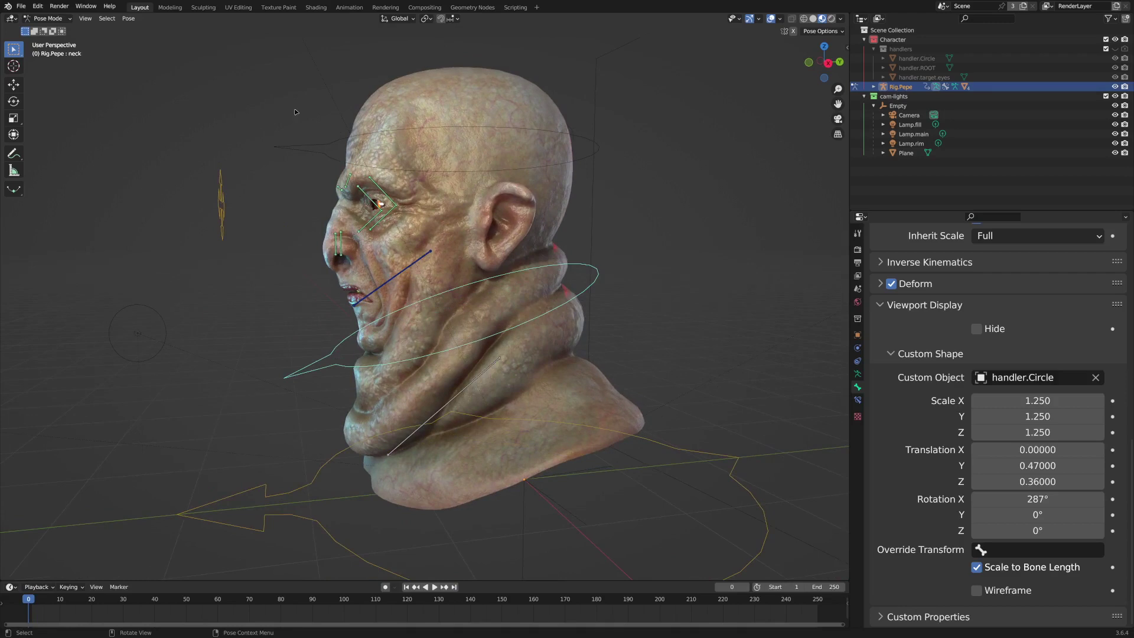
left_click(309, 151)
middle_click_drag(283, 197, 290, 198)
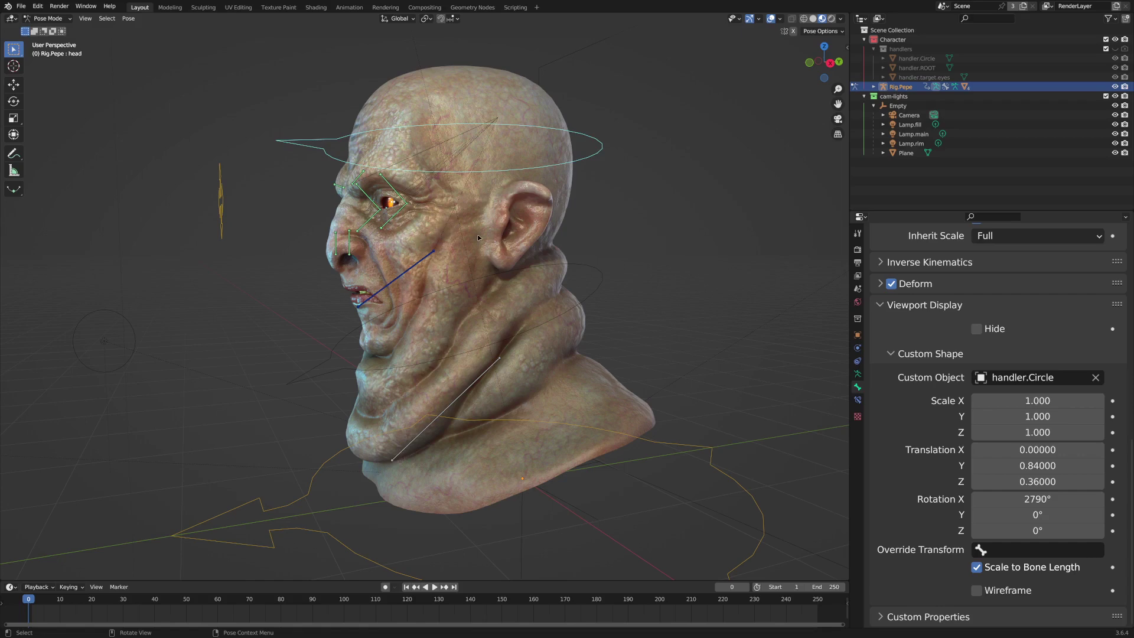
key("r")
key("x")
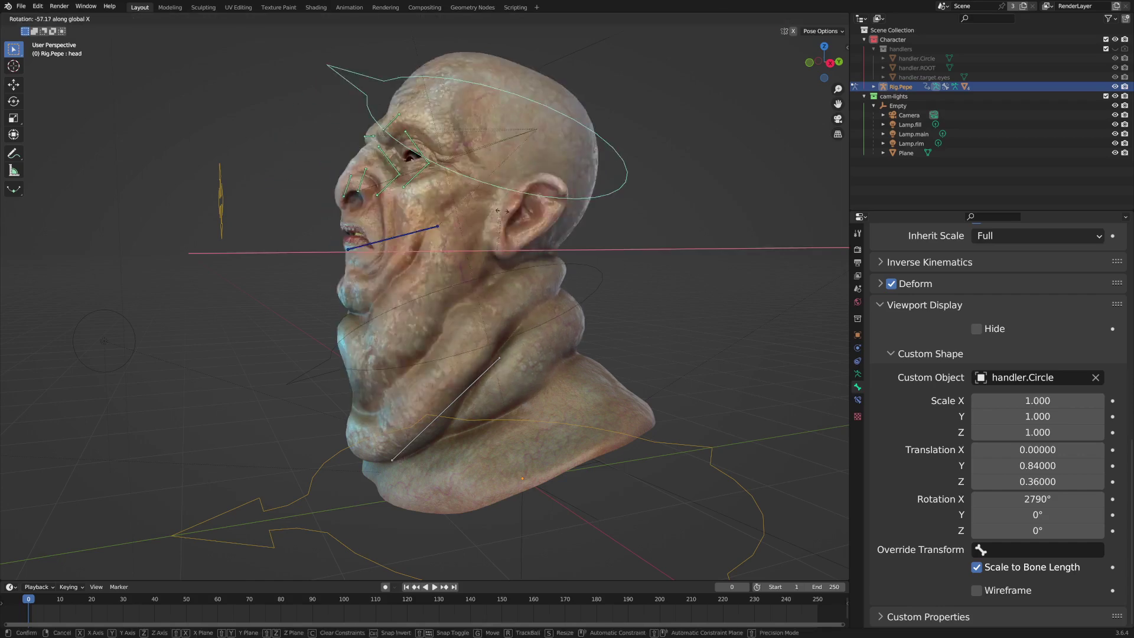
key("Escape")
middle_click_drag(501, 215, 592, 177)
key("r")
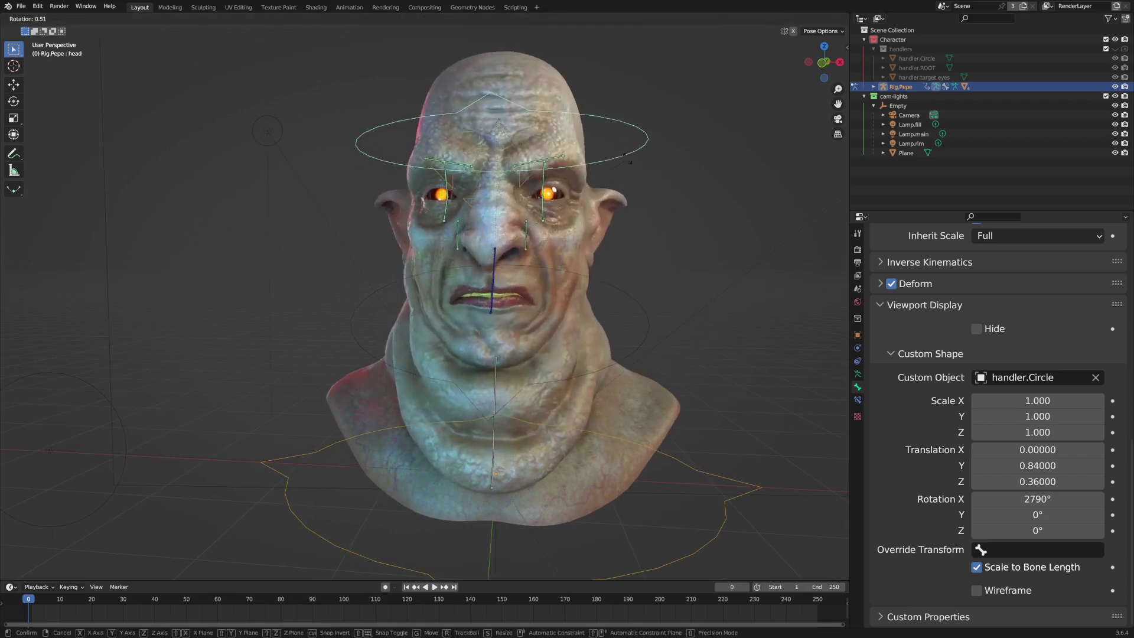
key("Escape")
left_click(646, 313)
key("r")
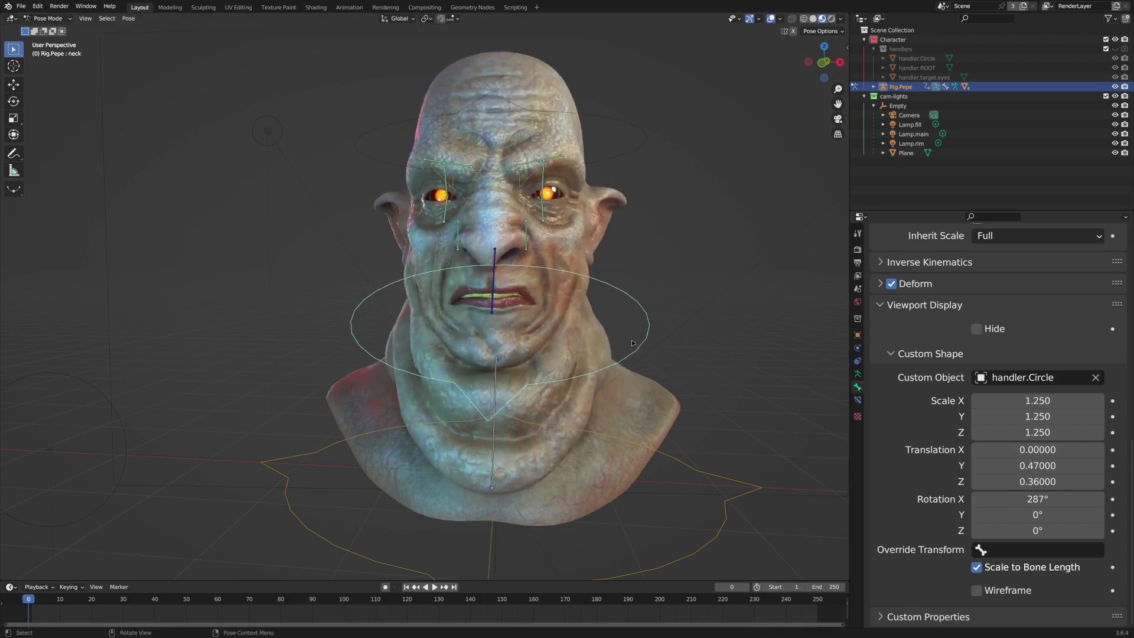
key("Escape")
middle_click_drag(665, 369, 391, 142)
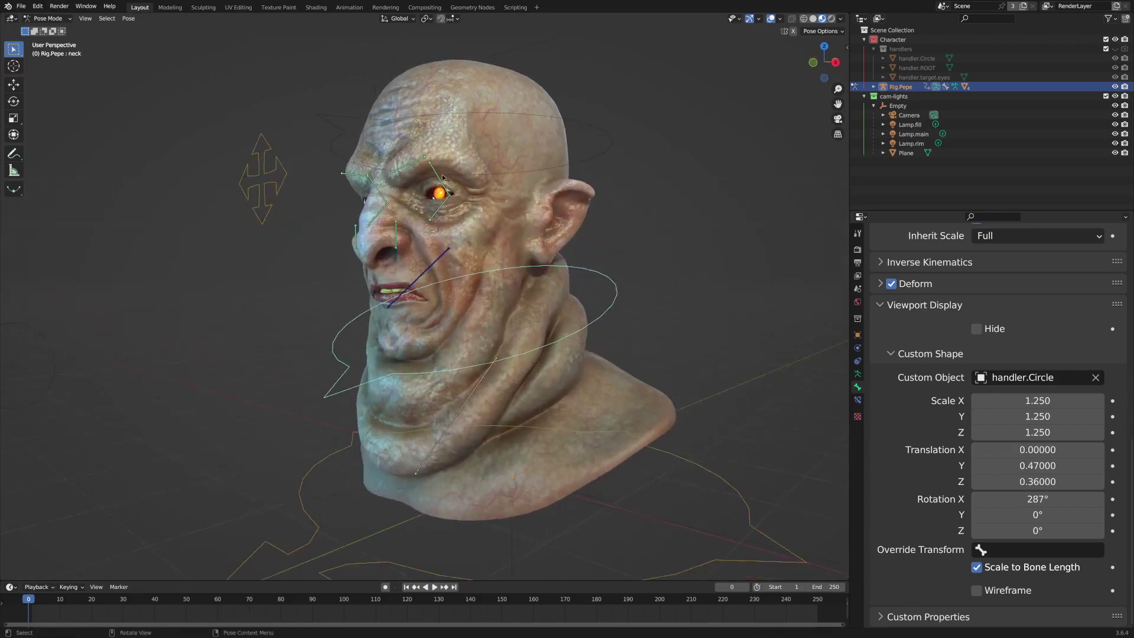
scroll(442, 177, "up", 3)
middle_click_drag(442, 178, 475, 214)
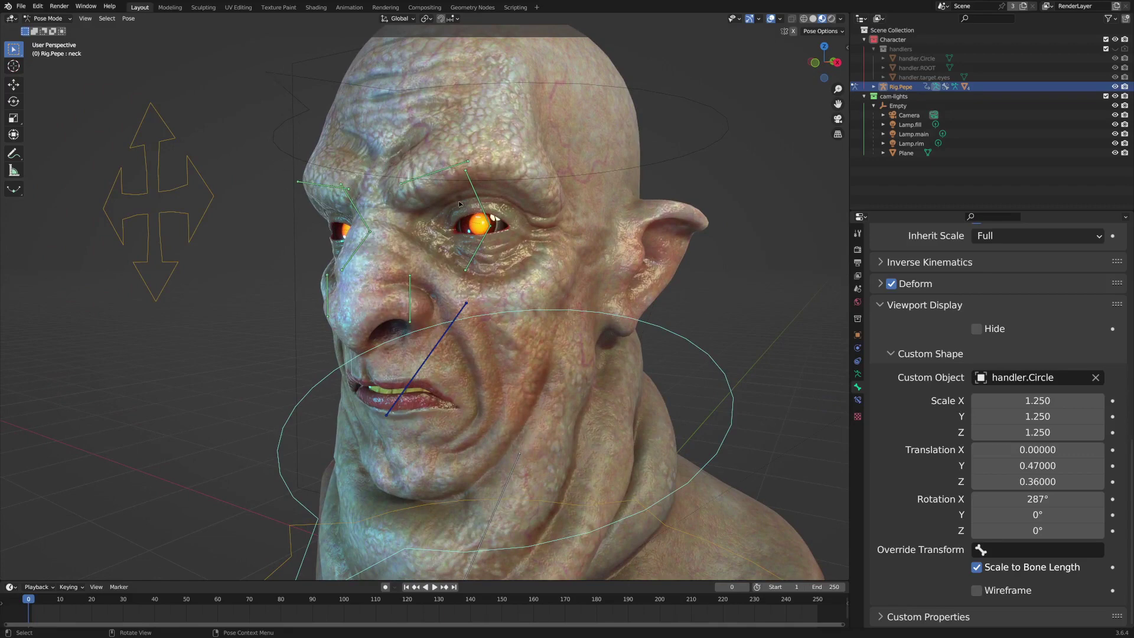
scroll(458, 142, "down", 3)
middle_click_drag(459, 141, 412, 187)
scroll(433, 220, "up", 5)
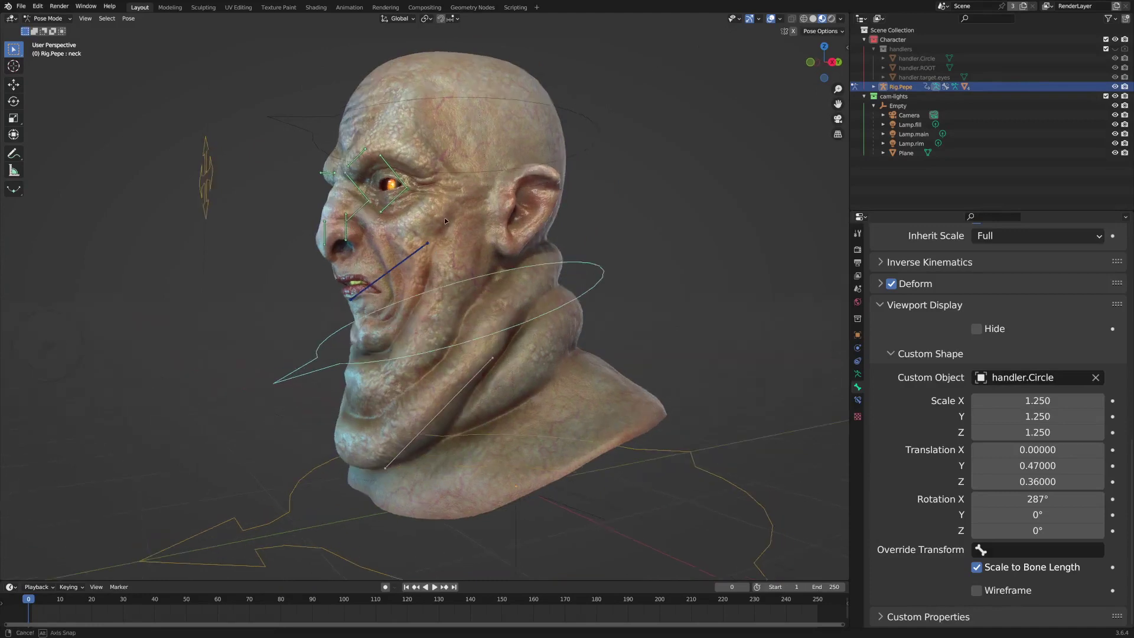